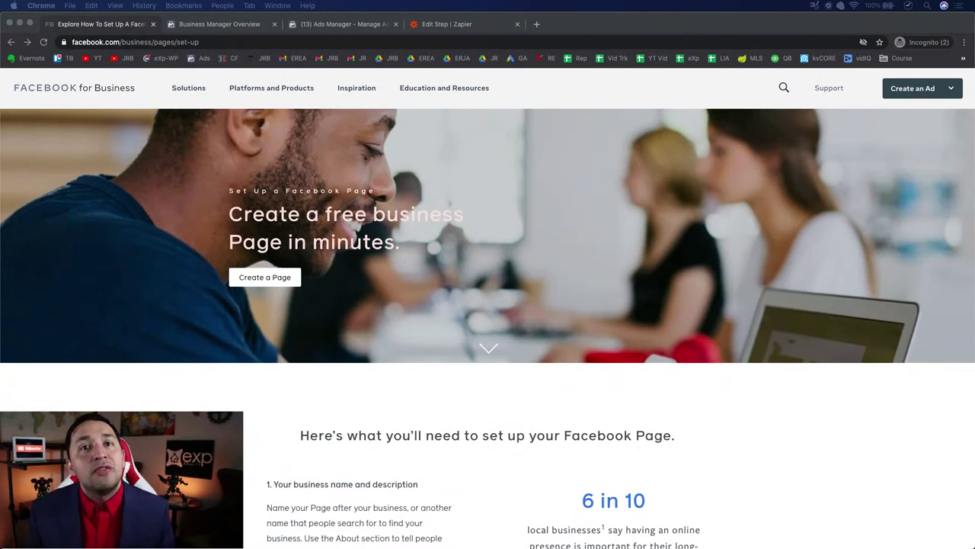
Review the requirements for setting up a Facebook Page: business name and description, profile and cover photos, and call to action.
scroll(487, 305, "down", 5)
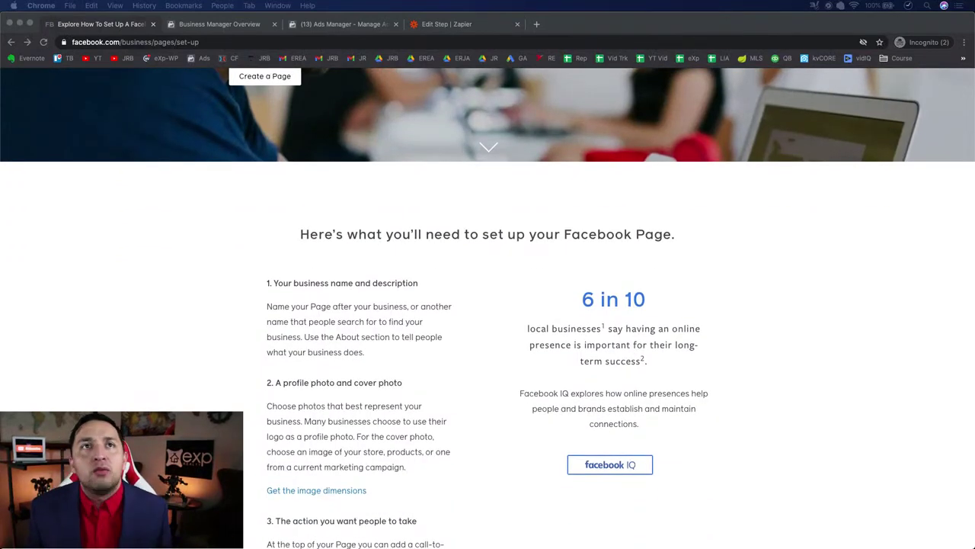
scroll(488, 305, "up", 1)
scroll(488, 304, "down", 2)
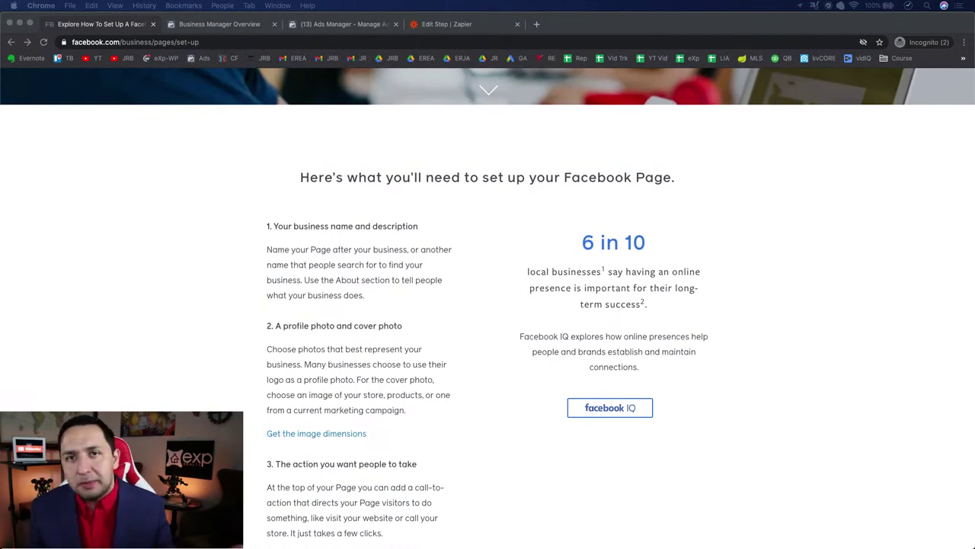
scroll(487, 305, "down", 1)
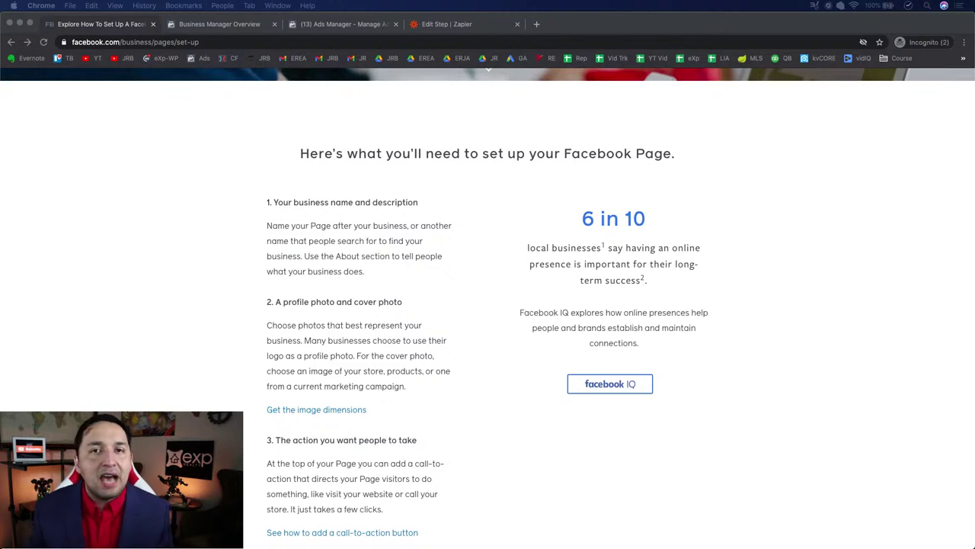
scroll(487, 305, "down", 3)
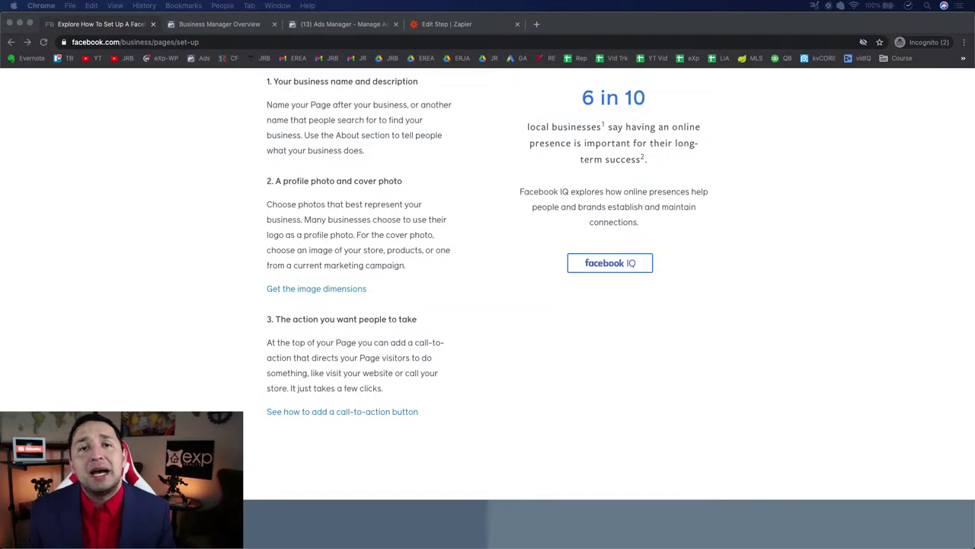
scroll(487, 304, "up", 10)
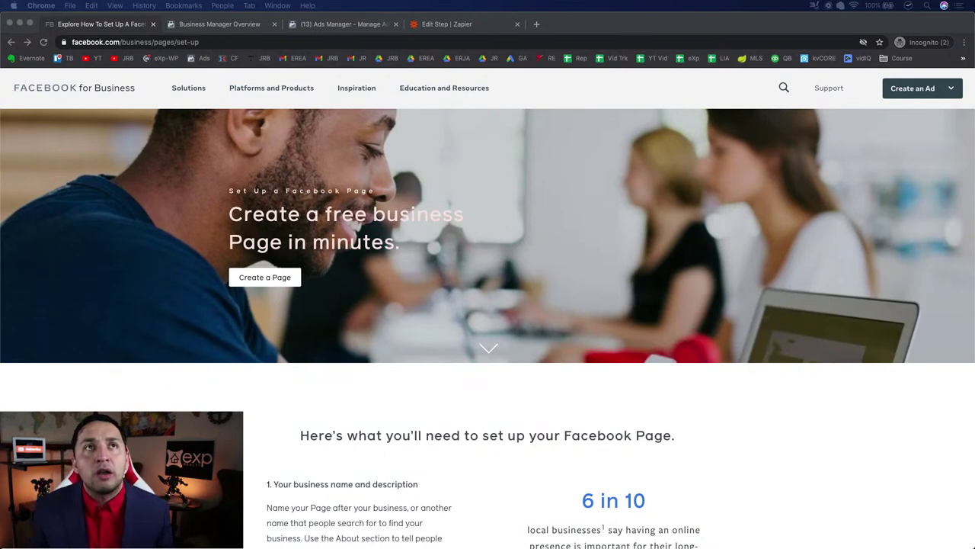
Switch to the Business Manager overview page and look through it down to the Common Questions section.
left_click(233, 27)
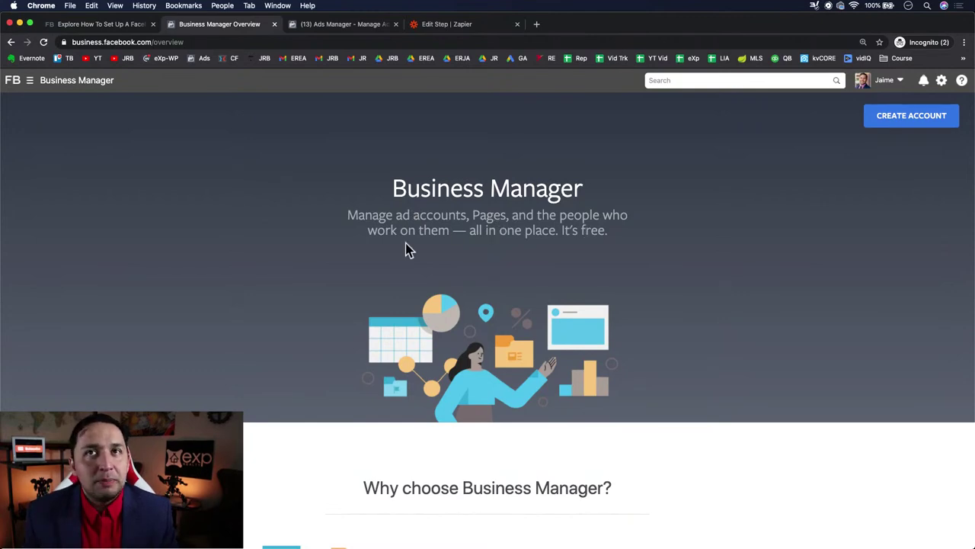
scroll(406, 244, "down", 20)
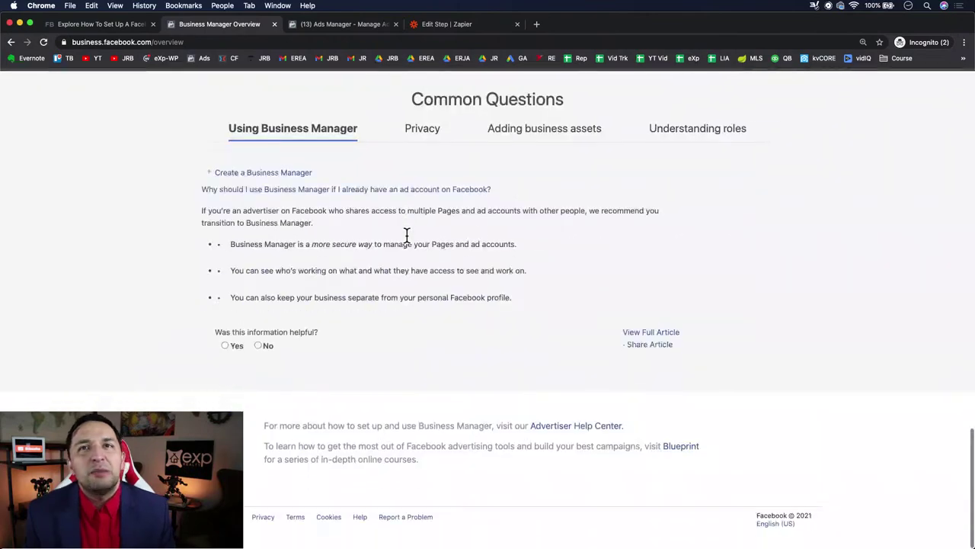
scroll(406, 236, "up", 20)
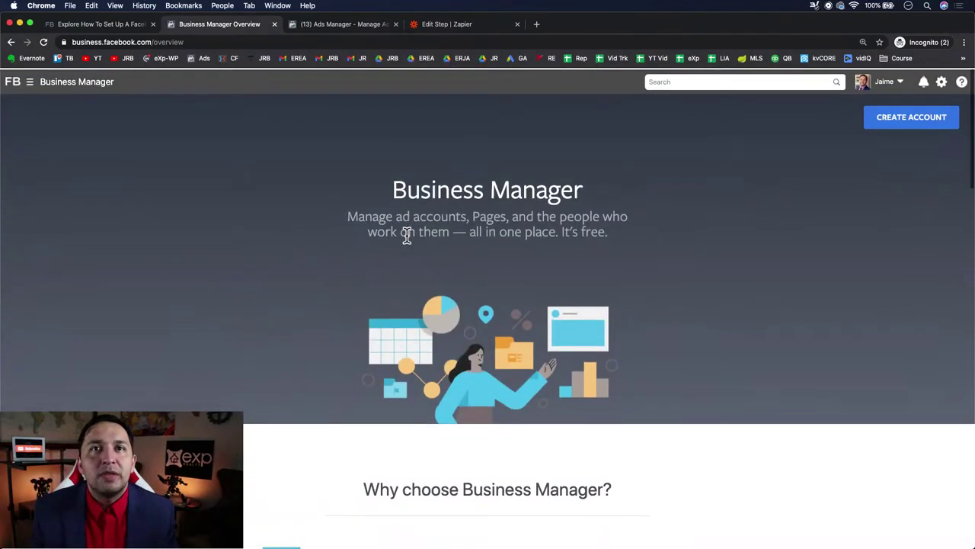
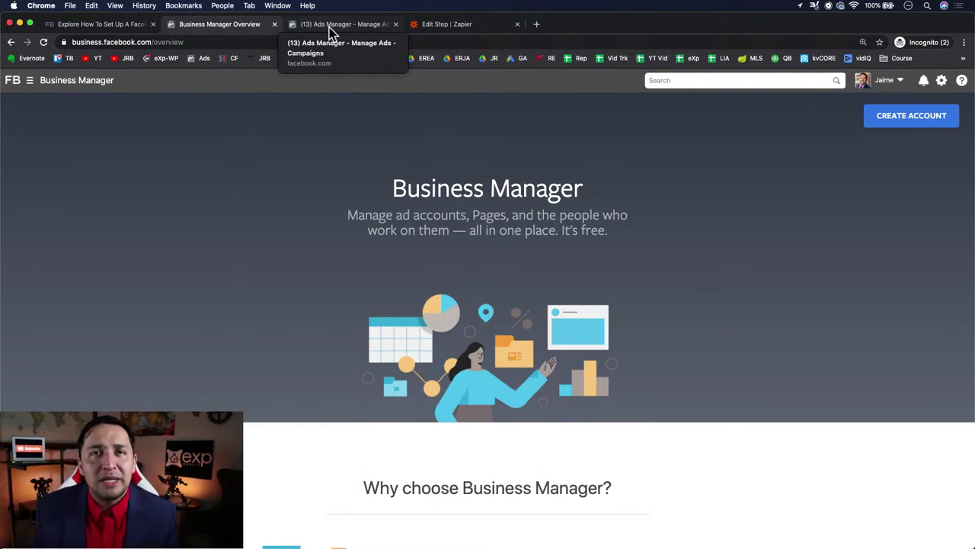
Switch to Ads Manager and dismiss the open campaign objective dialog to show the campaigns list.
left_click(329, 25)
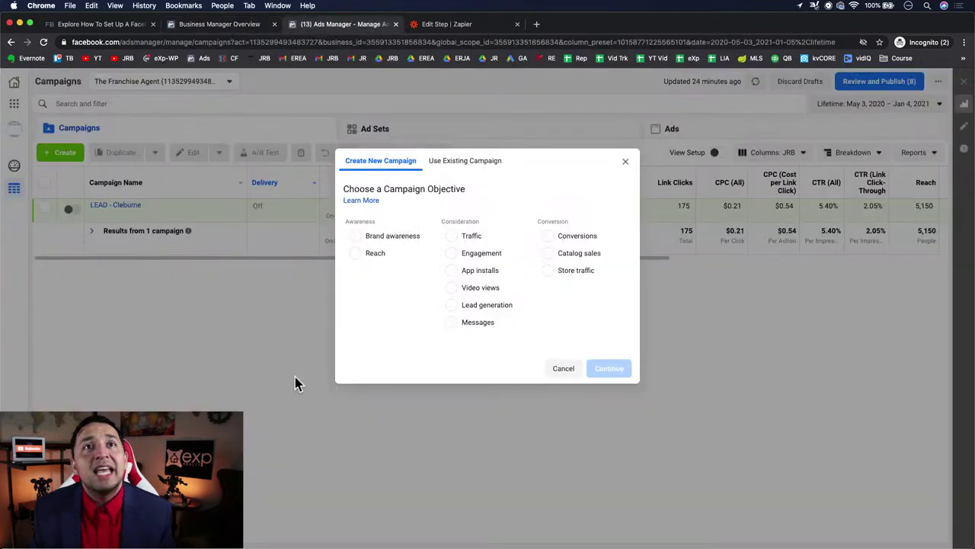
left_click(629, 167)
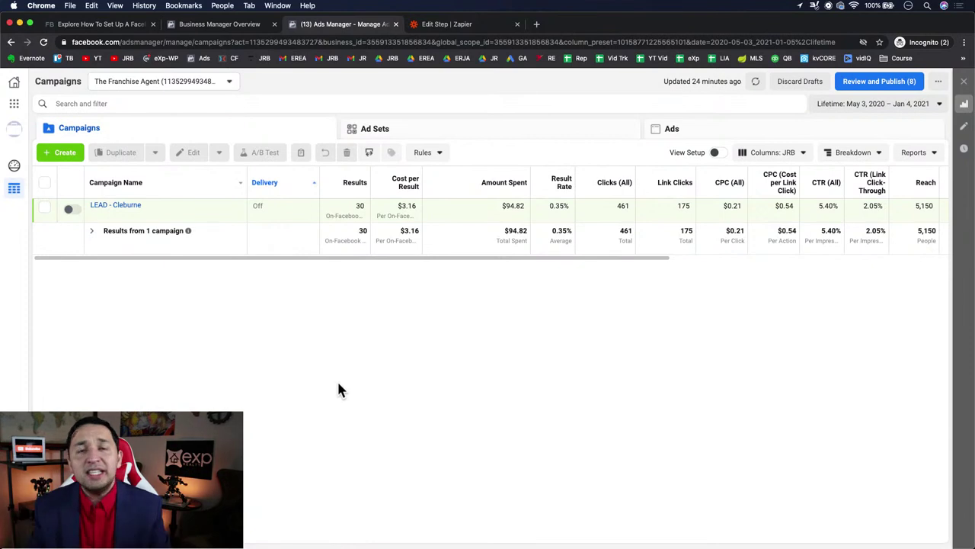
Examine the list of all business tools, from Shortcuts and Manage Business through Advertise, Analyze and Report, and Sell Products and Services.
left_click(12, 107)
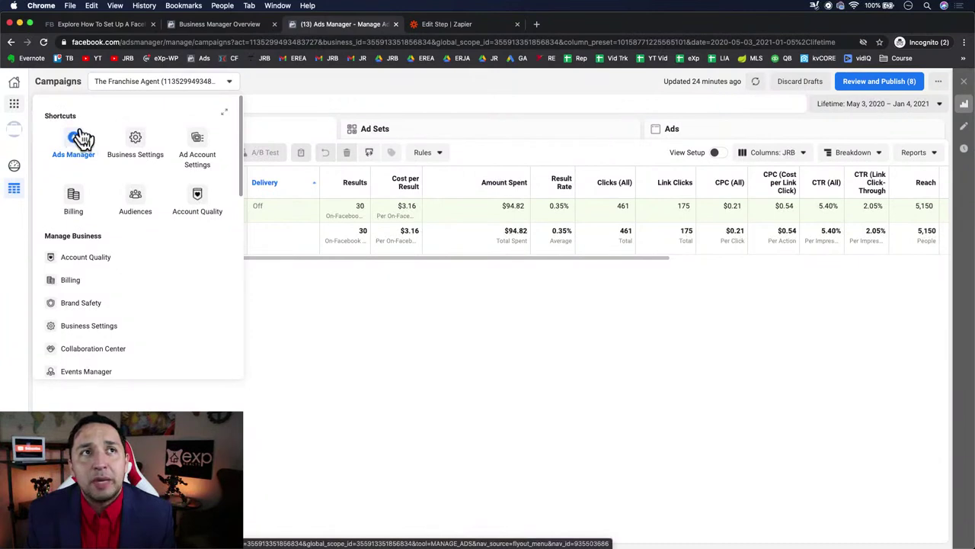
scroll(84, 309, "down", 1)
scroll(82, 310, "down", 3)
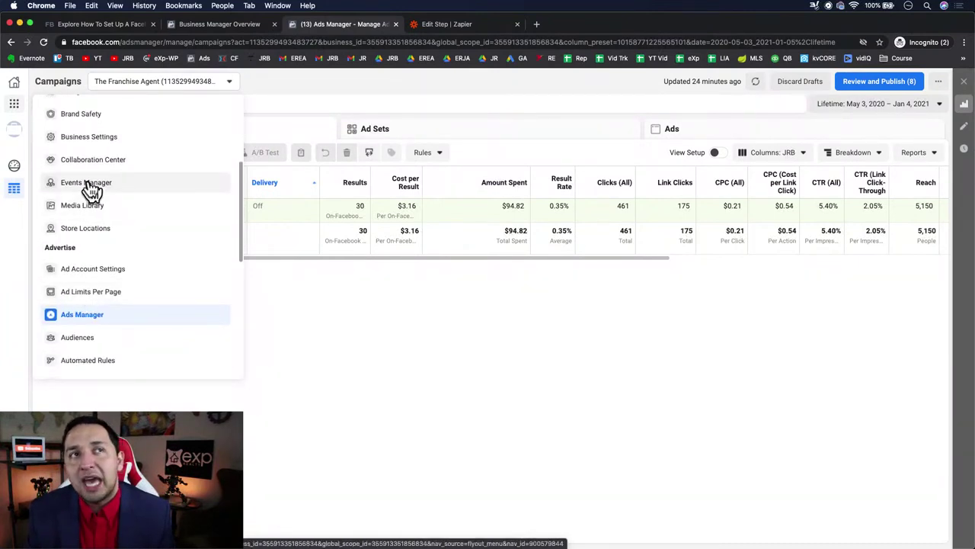
scroll(92, 191, "up", 2)
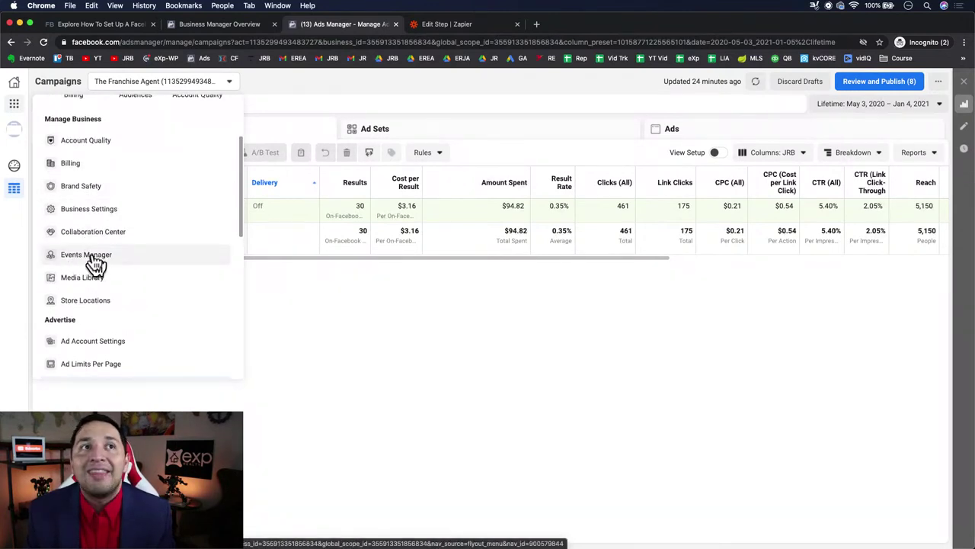
scroll(94, 265, "down", 2)
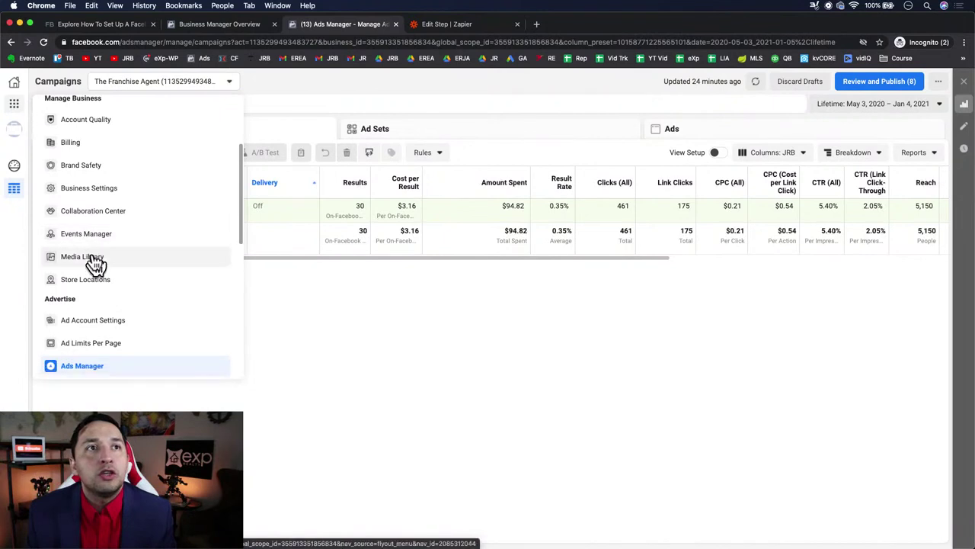
scroll(93, 263, "up", 3)
scroll(93, 263, "up", 2)
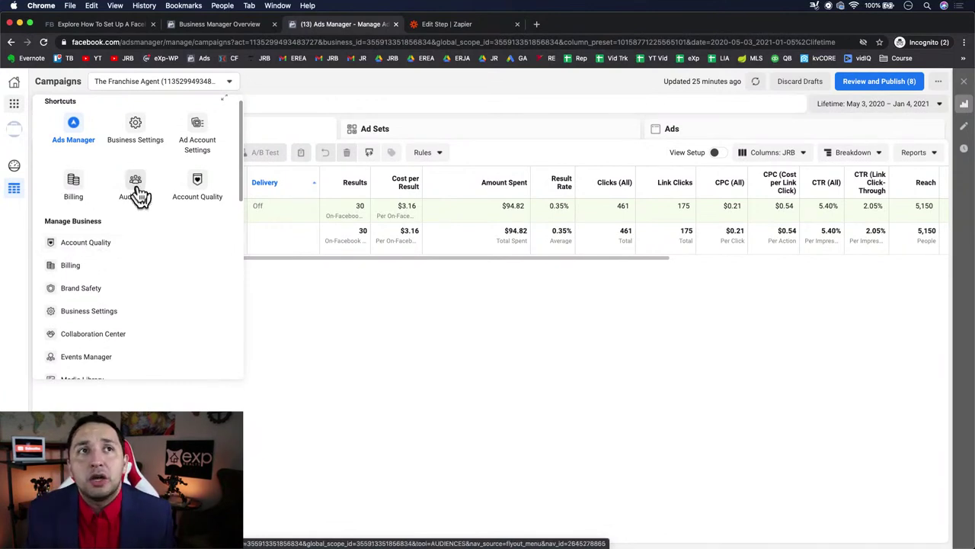
scroll(147, 320, "down", 10)
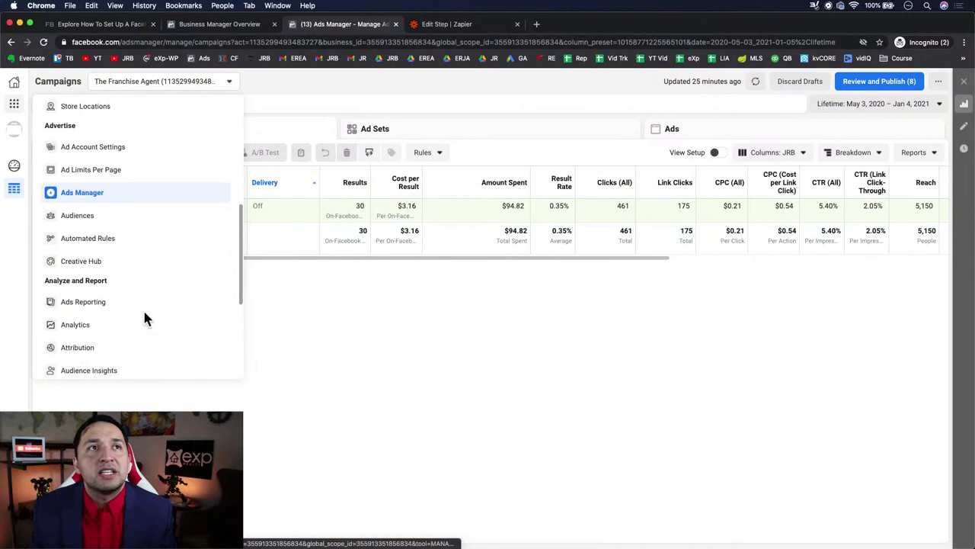
scroll(147, 320, "down", 5)
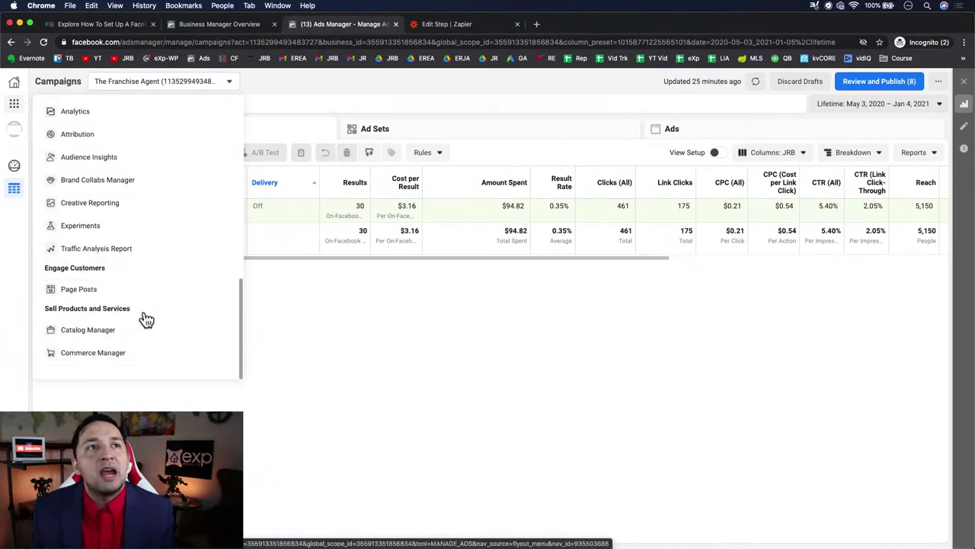
scroll(144, 313, "up", 5)
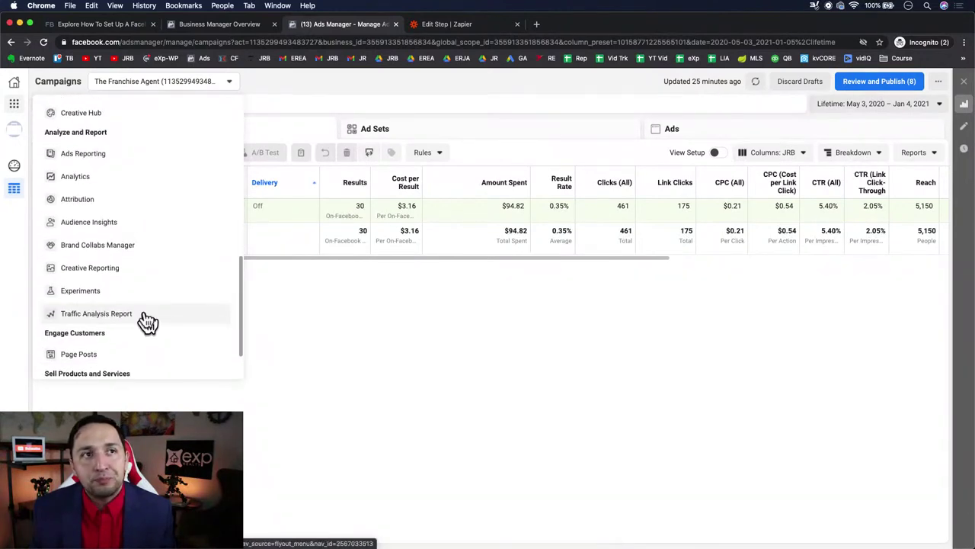
scroll(147, 320, "up", 8)
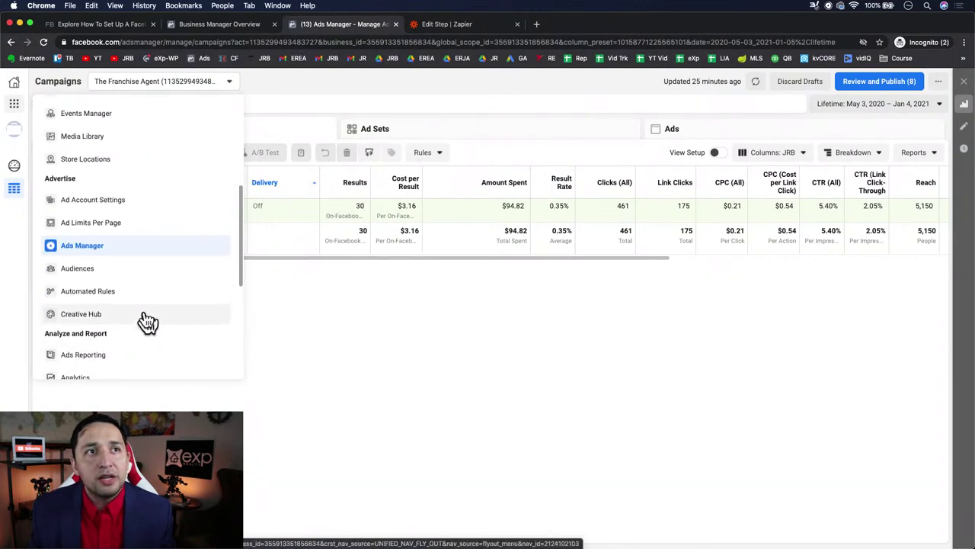
scroll(147, 320, "up", 3)
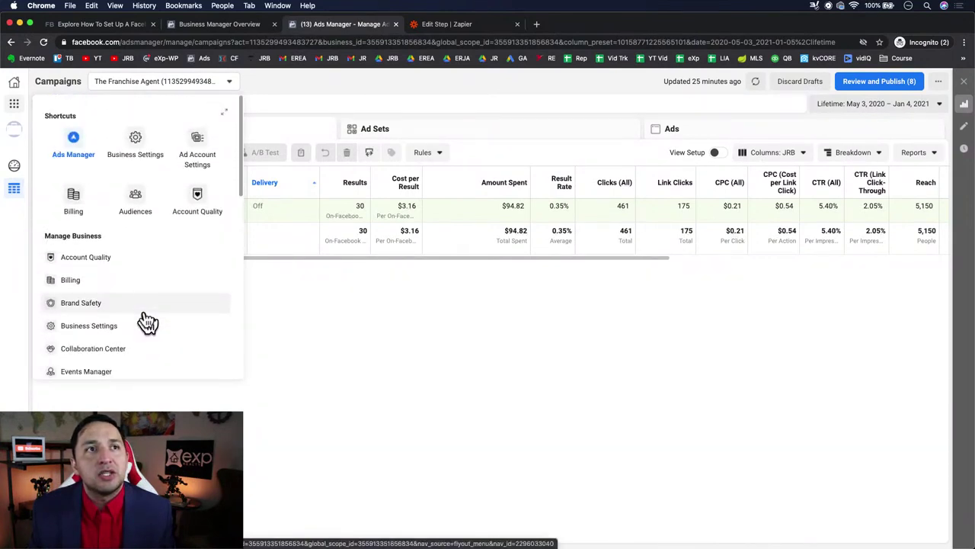
left_click(271, 357)
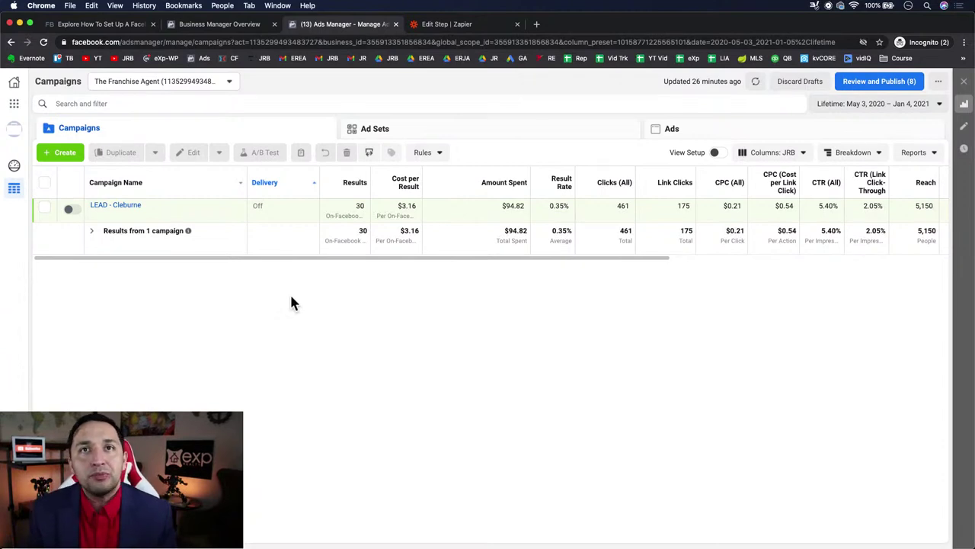
Create a new campaign with the Traffic objective.
left_click(65, 162)
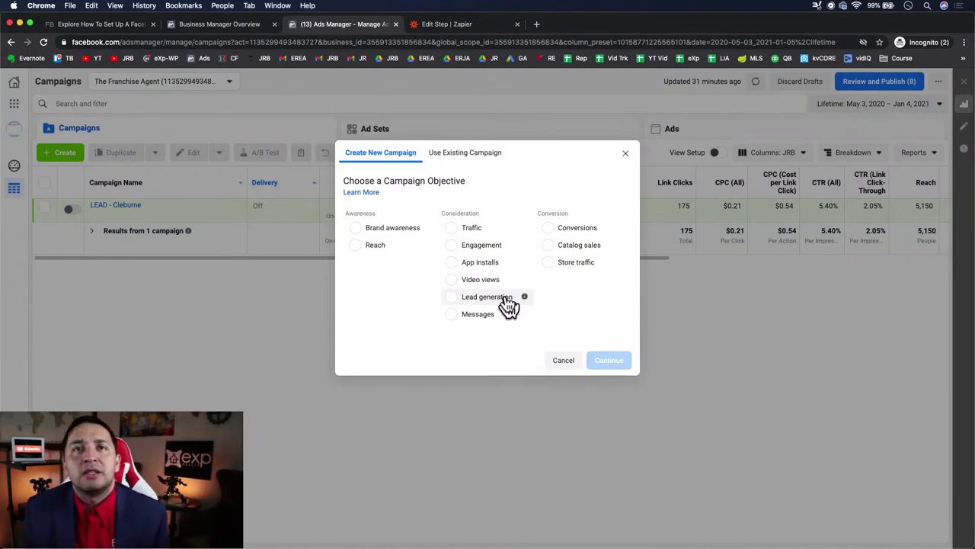
left_click(471, 229)
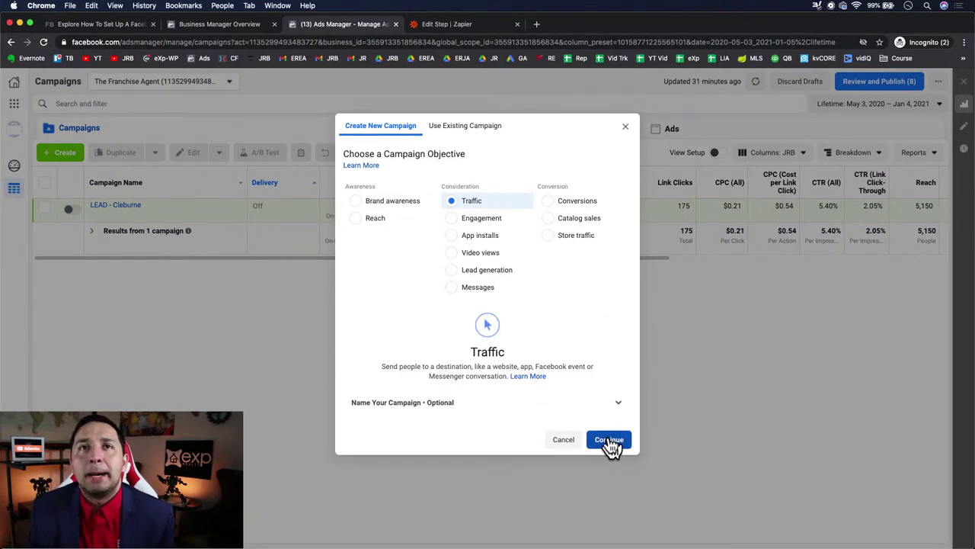
left_click(609, 441)
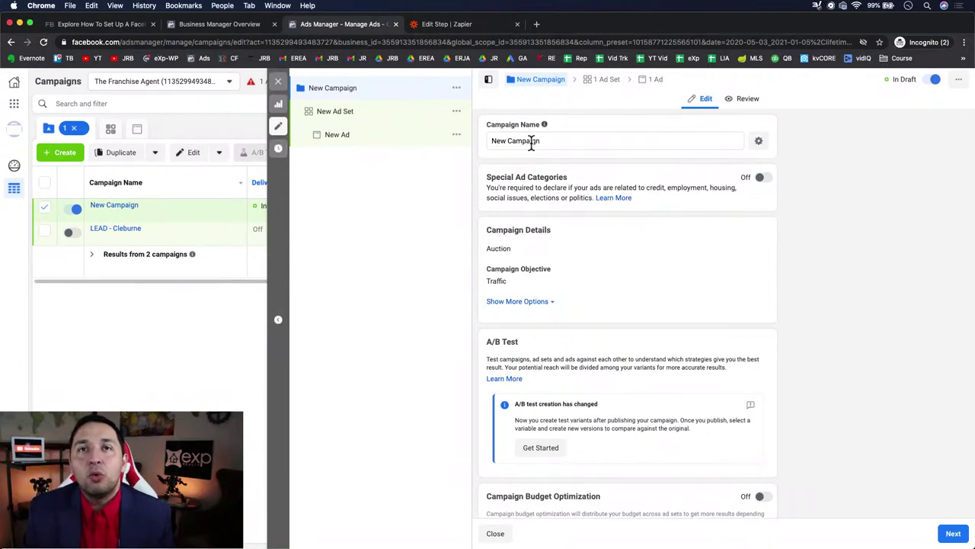
Name the new campaign "LEAD - JUST LISTED".
left_click(590, 140)
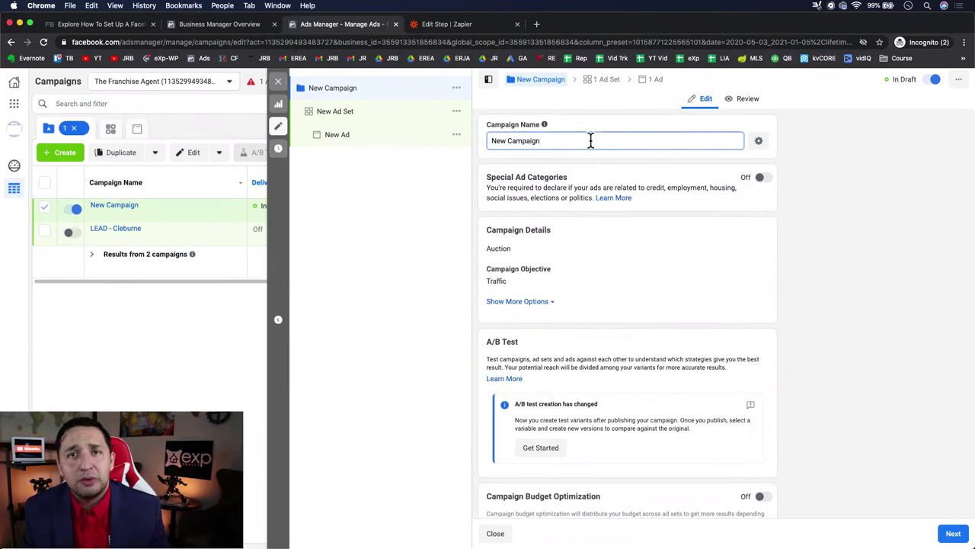
triple_click(591, 140)
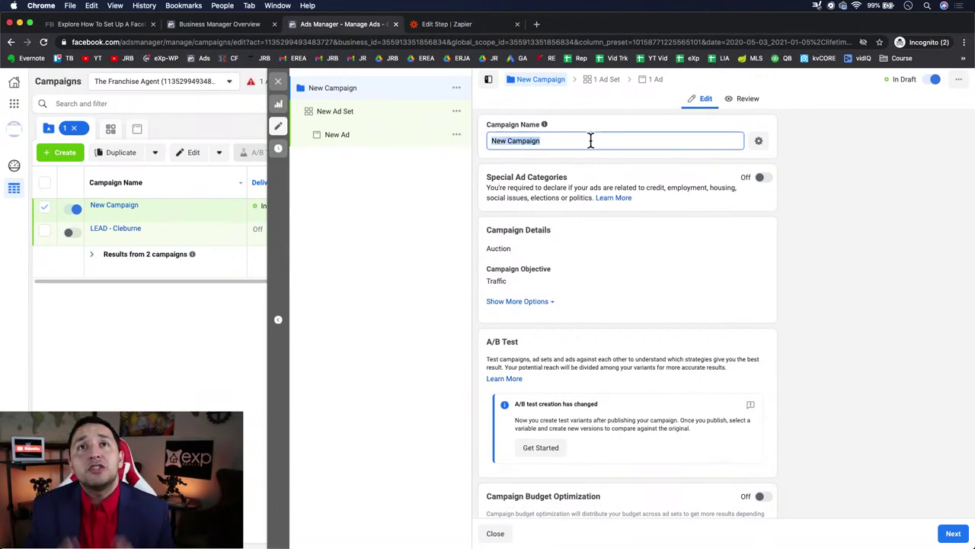
type("LEAD - ")
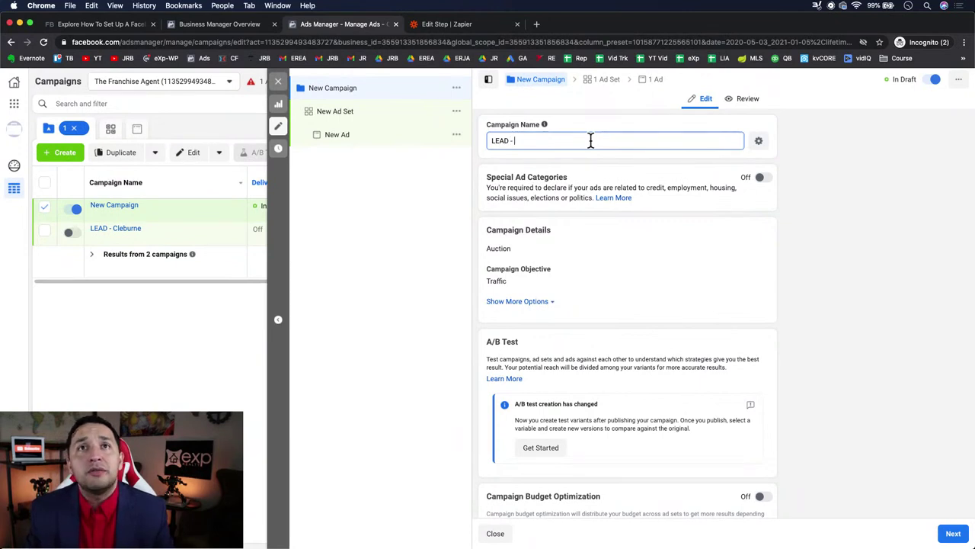
type("JUST LI")
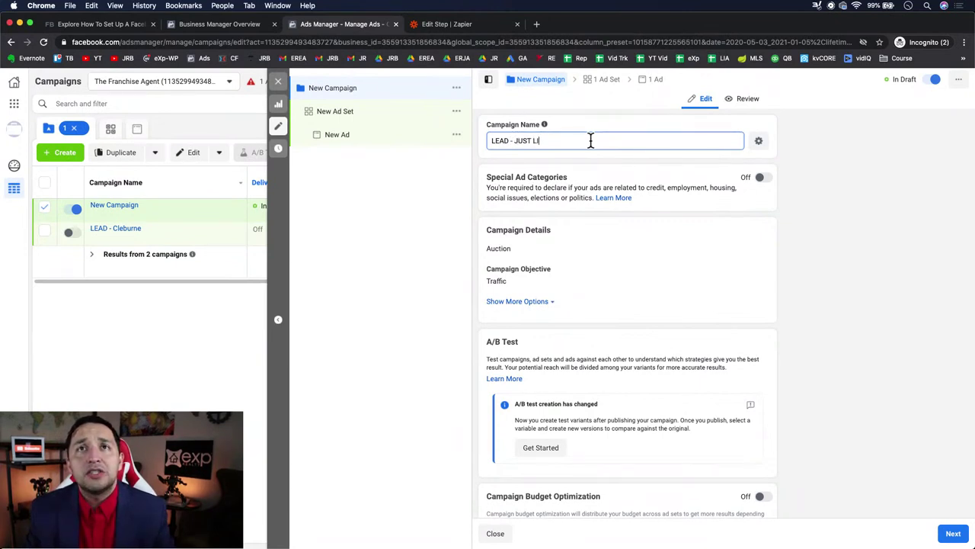
type("STED")
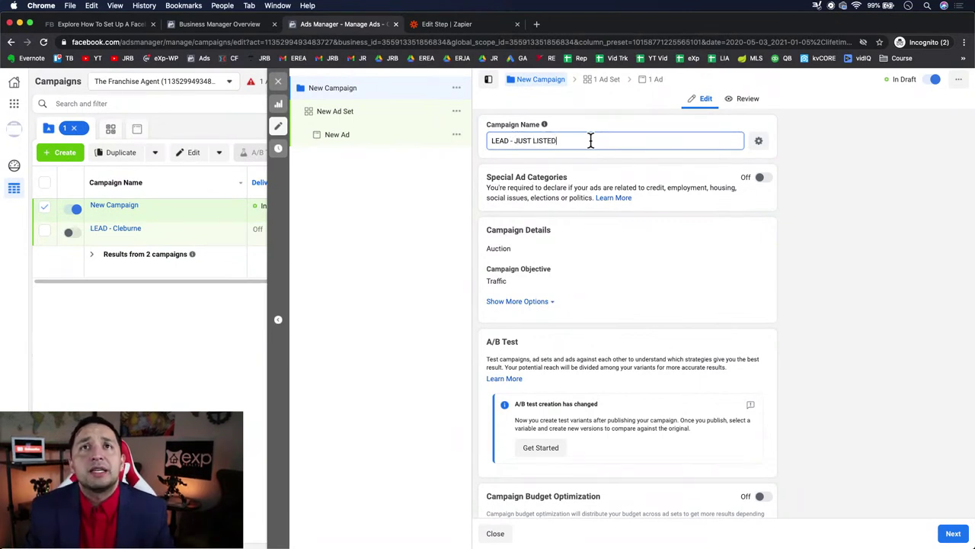
Replace the campaign name's LEAD prefix with TRAF so it reads "TRAF - JUST LISTED".
double_click(496, 140)
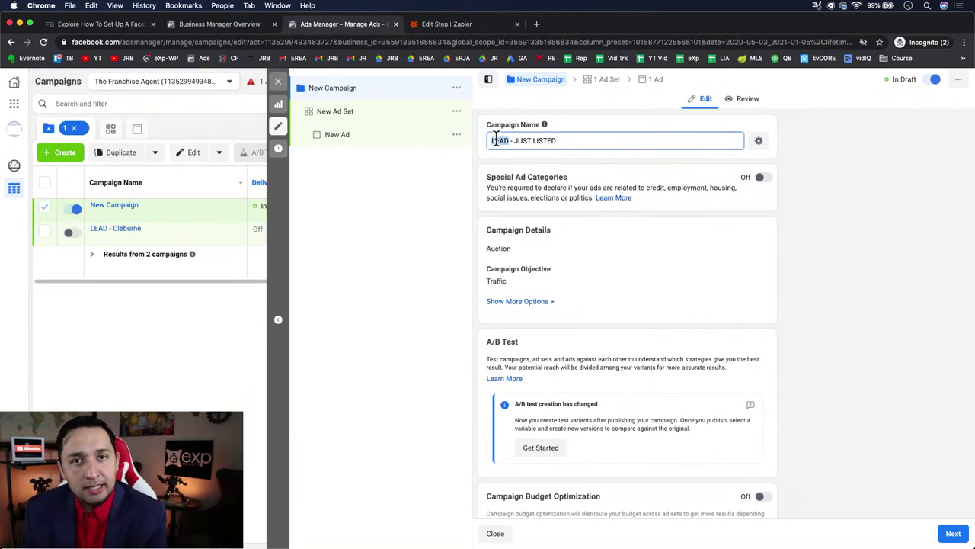
type("TRA")
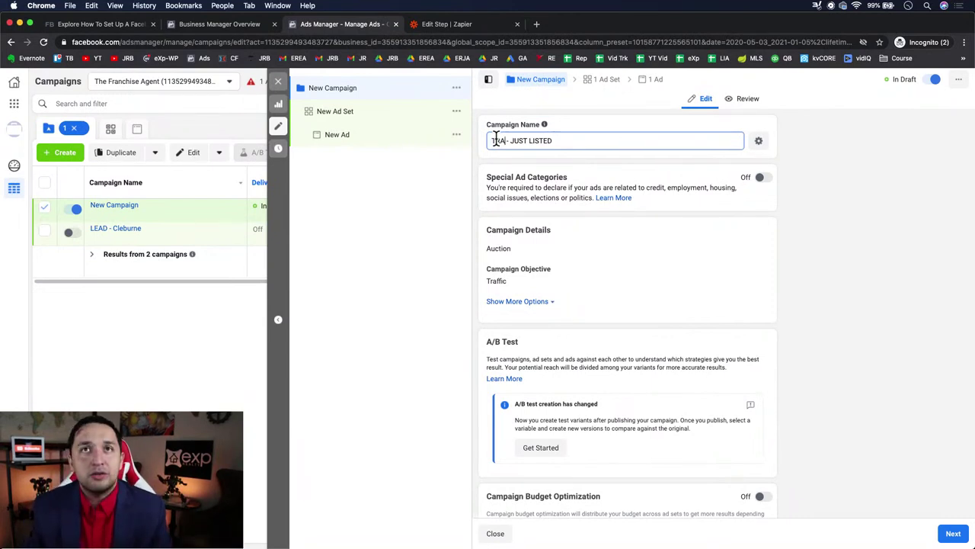
type("F")
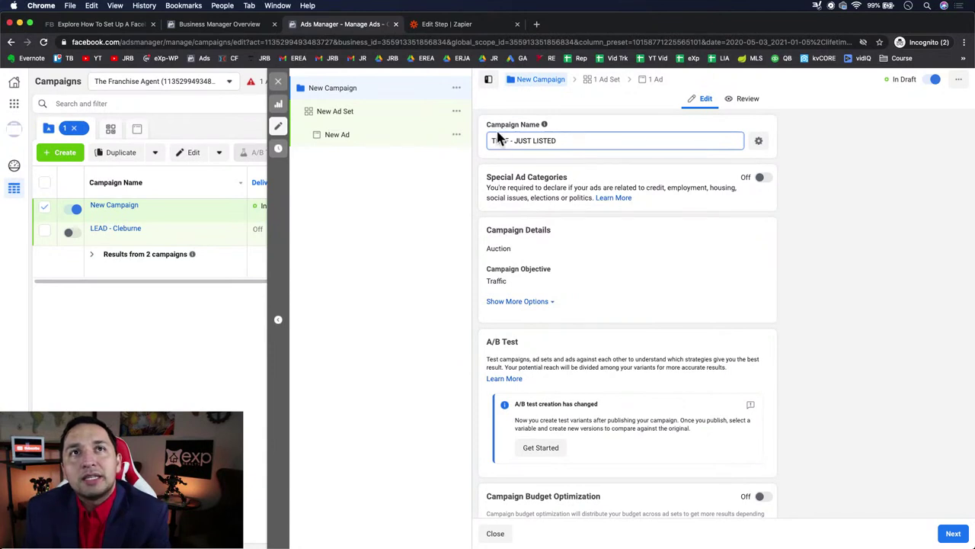
Insert "ZILLOW TRULIA" between TRAF and JUST LISTED in the campaign name.
left_click(513, 143)
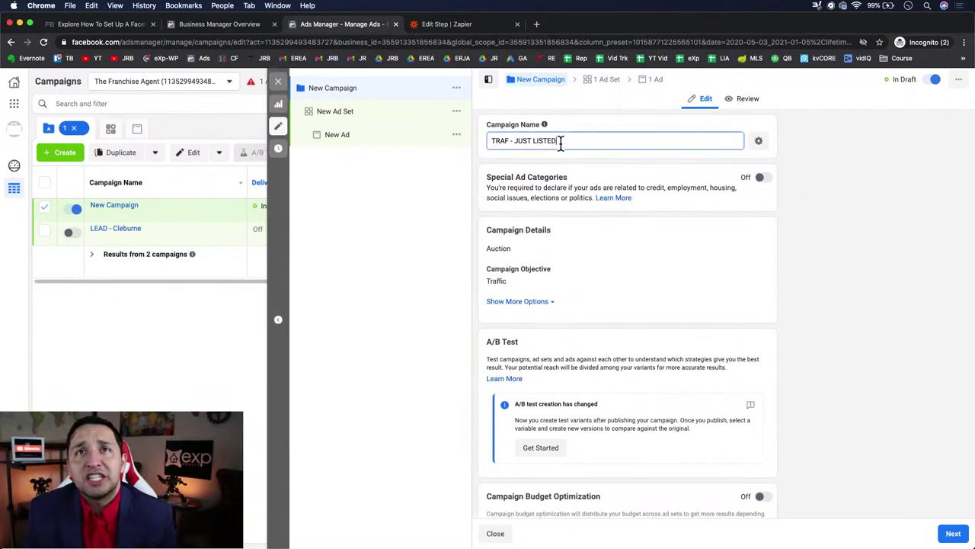
left_click_drag(492, 141, 520, 140)
left_click(520, 140)
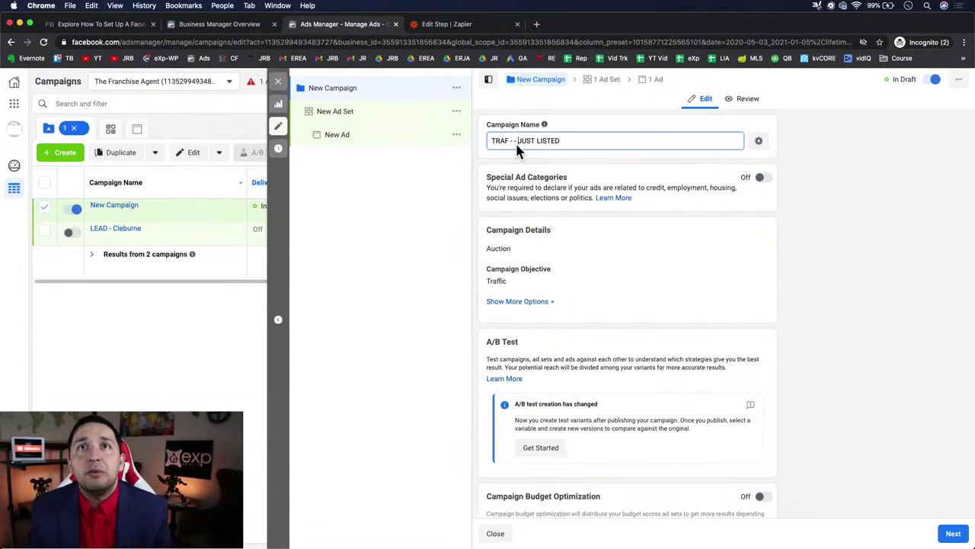
type("ZILLOW -")
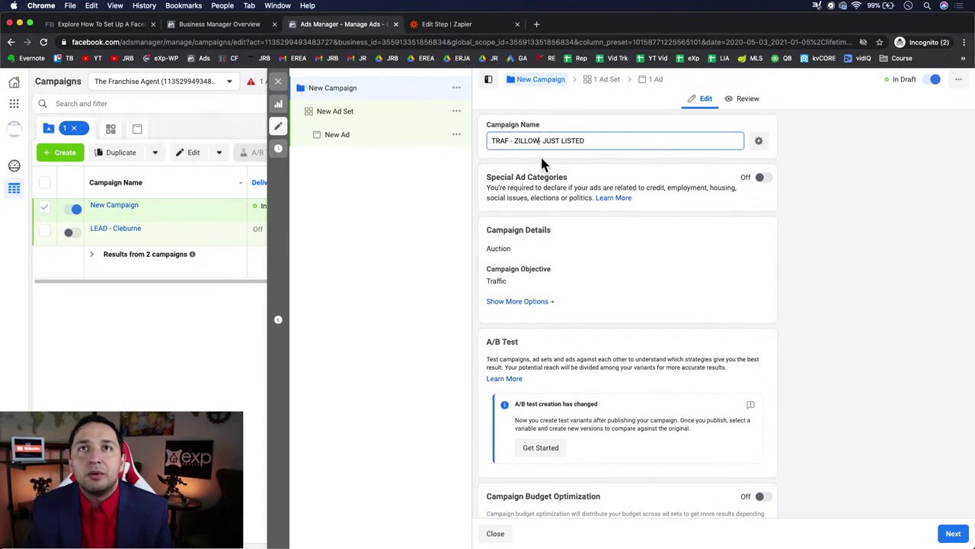
key("BackSpace")
type("TRULI")
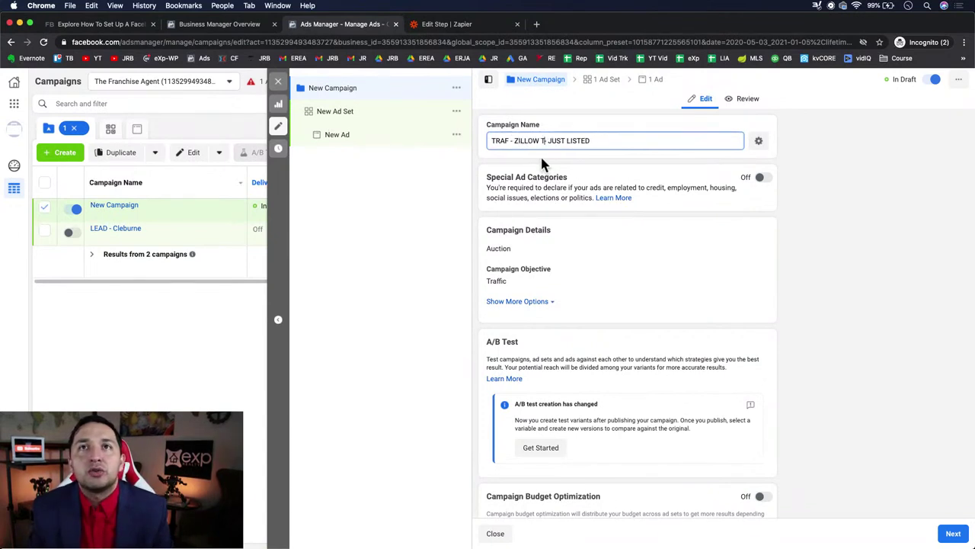
type("A -")
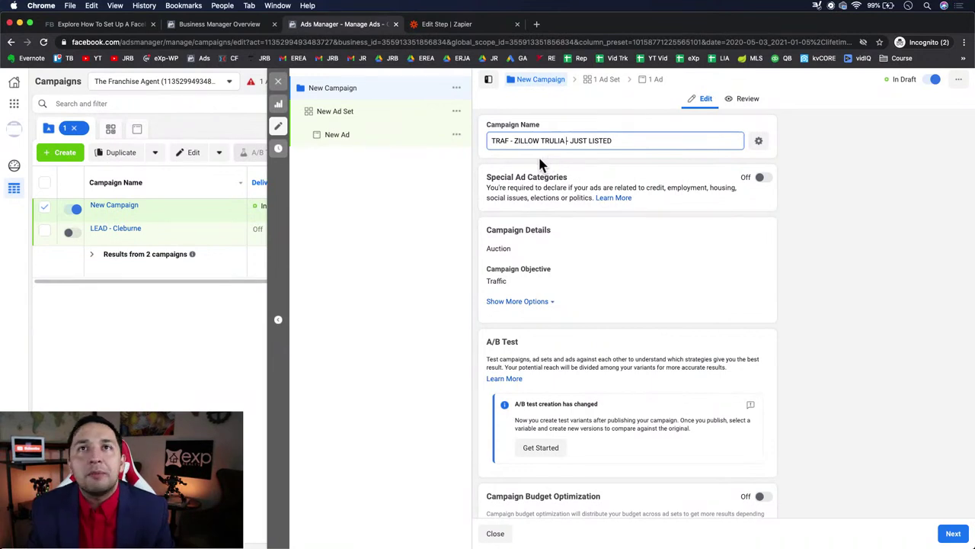
Remove "ZILLOW TRULIA" and the extra dash from the campaign name.
left_click_drag(566, 141, 514, 141)
key("BackSpace")
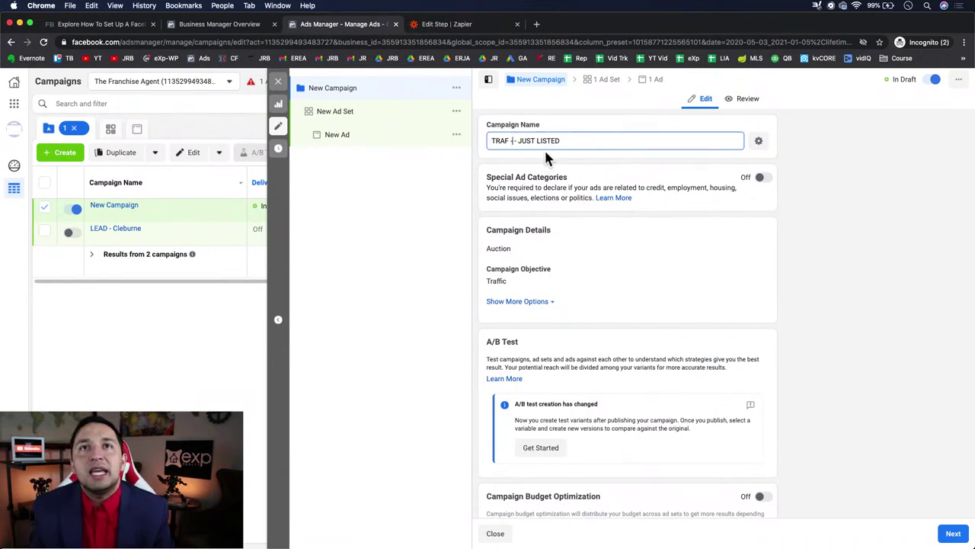
key("BackSpace")
key("BackSpace")
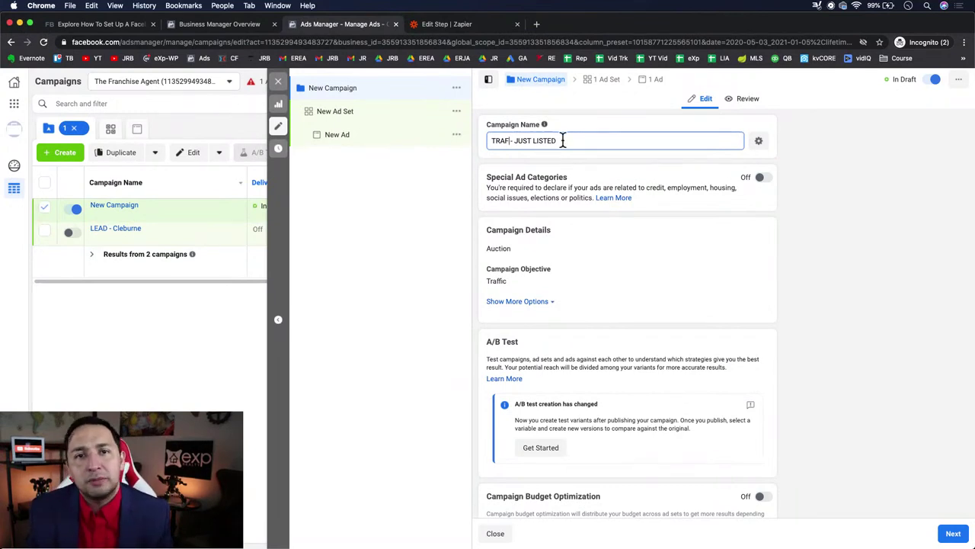
Copy the full campaign name for reuse at the ad set level.
double_click(552, 140)
triple_click(550, 140)
key("super+c")
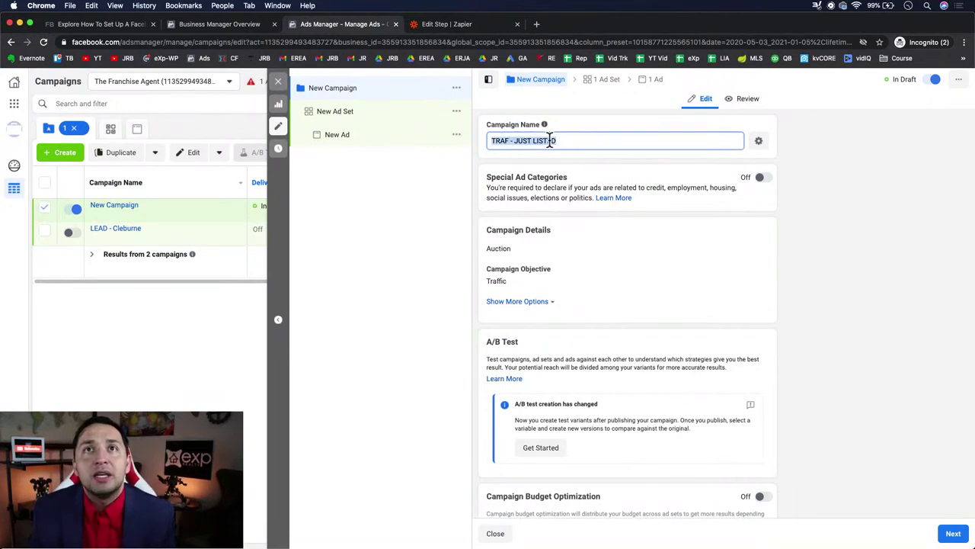
Turn on Special Ad Categories for the campaign and declare the Housing category.
left_click(760, 178)
left_click(697, 225)
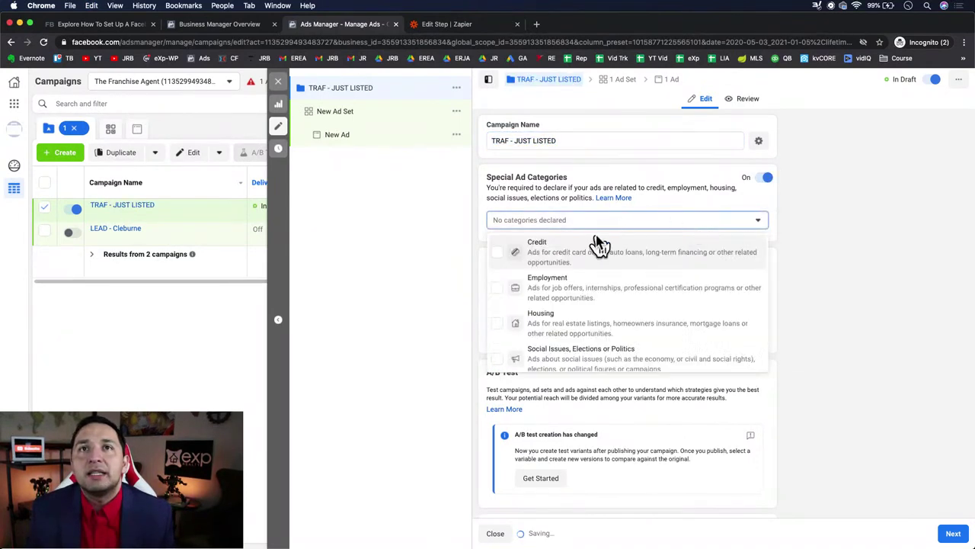
scroll(581, 342, "down", 1)
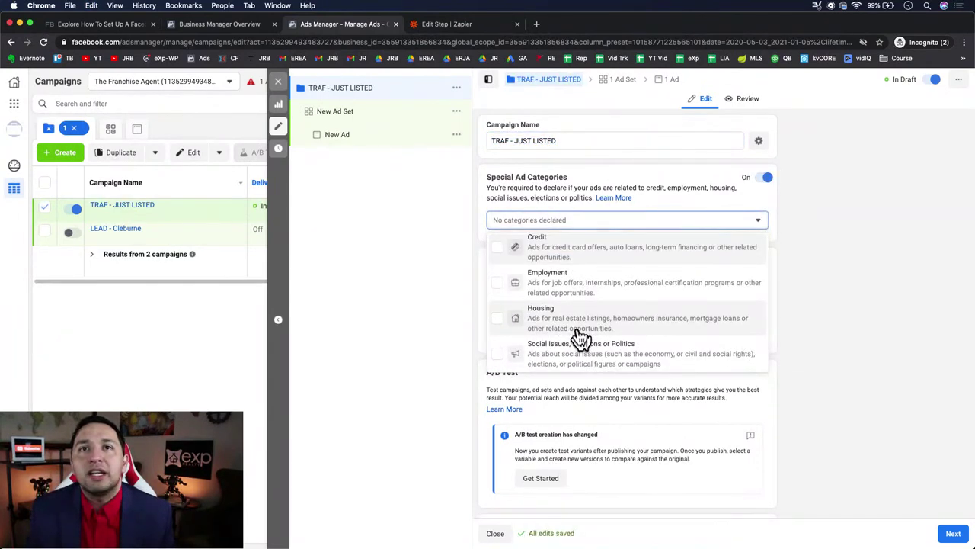
left_click(559, 330)
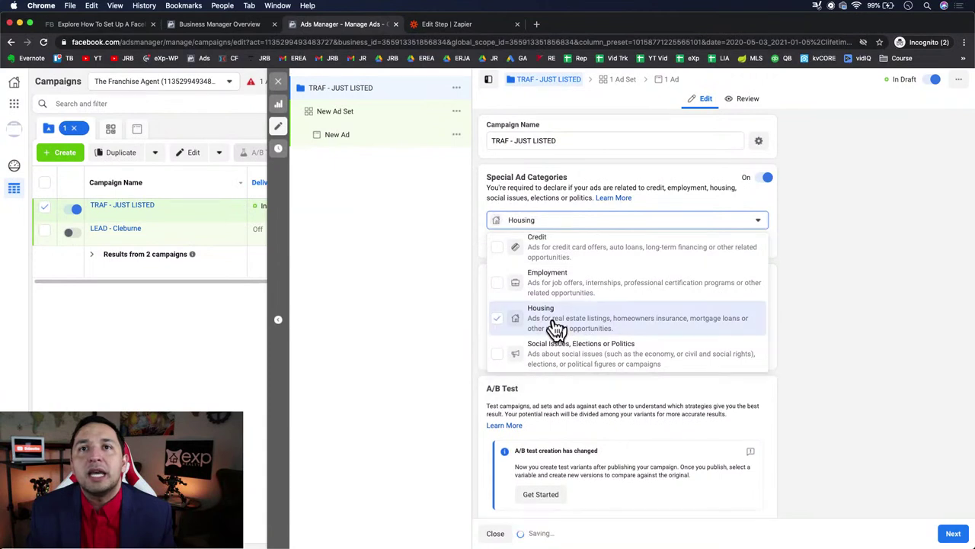
left_click(866, 318)
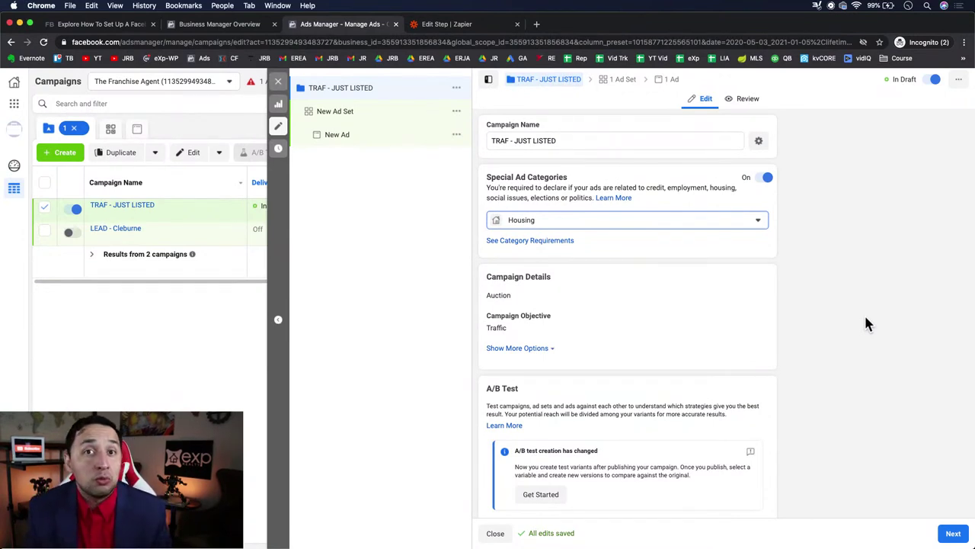
Turn on Campaign Budget Optimization and continue to the ad set settings.
scroll(866, 319, "down", 1)
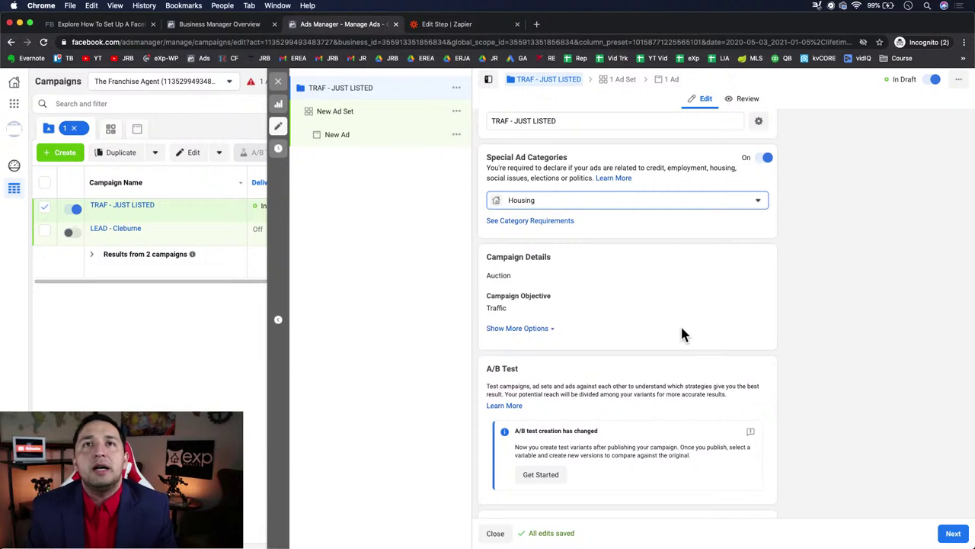
scroll(721, 364, "down", 2)
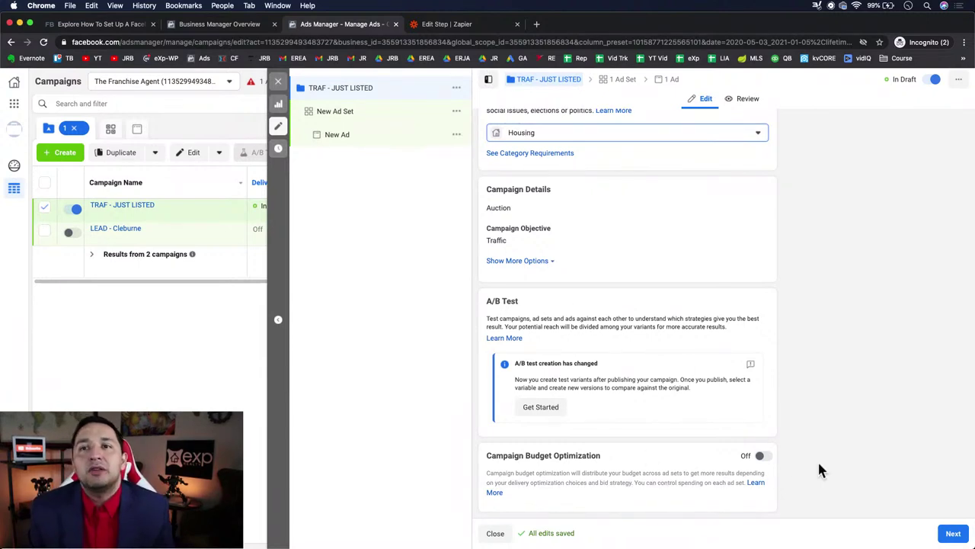
left_click(762, 456)
scroll(766, 461, "down", 2)
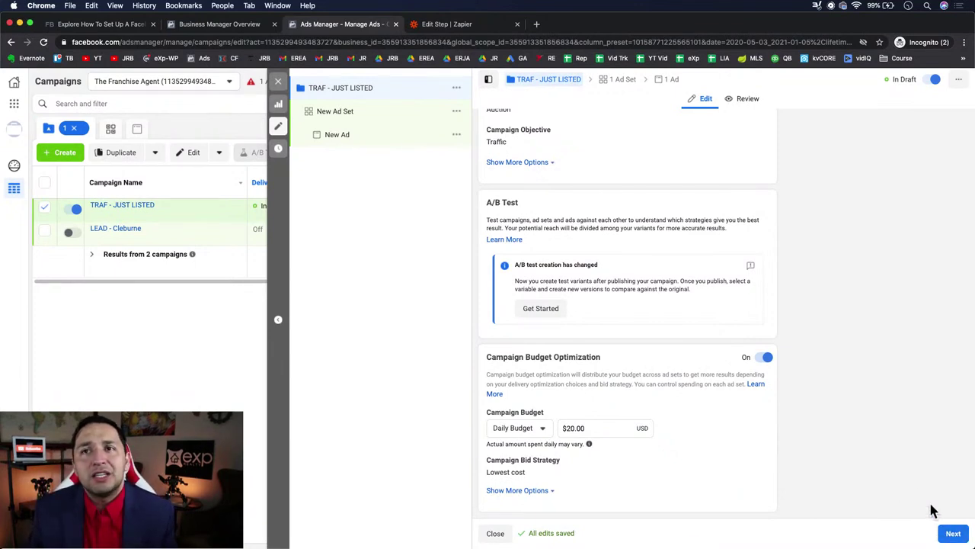
left_click(954, 533)
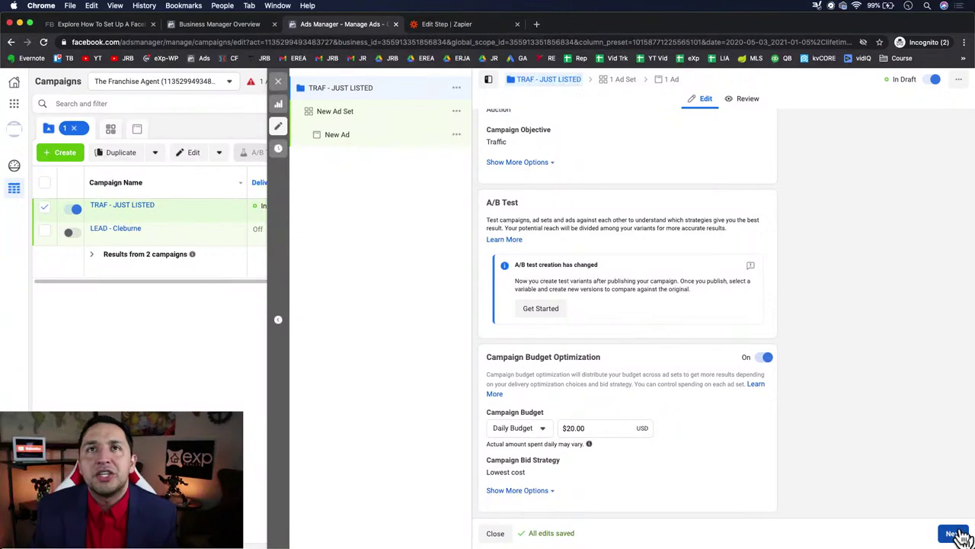
Rename the ad set "TRAF - ZILLOW - JUST LISTED", reusing the copied campaign name.
triple_click(551, 143)
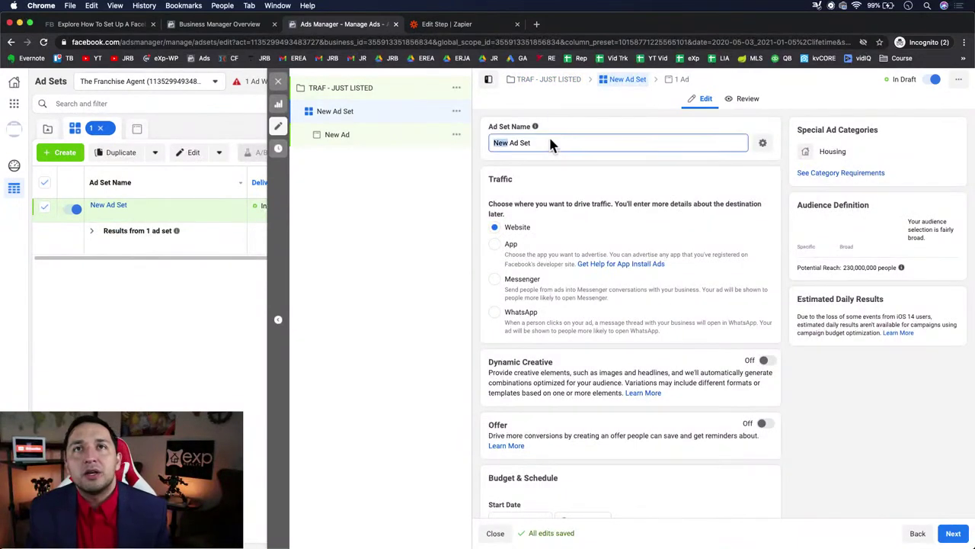
key("super+v")
left_click(516, 141)
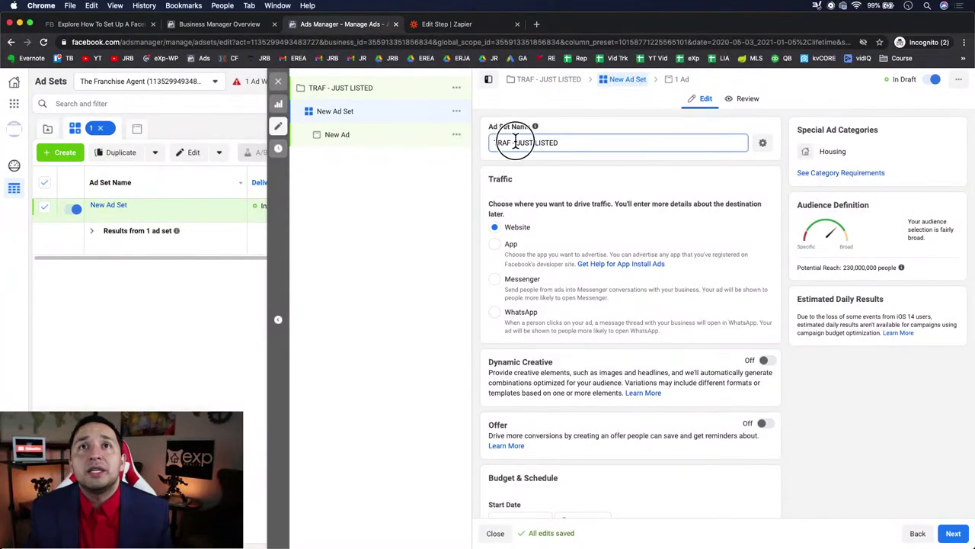
type("-")
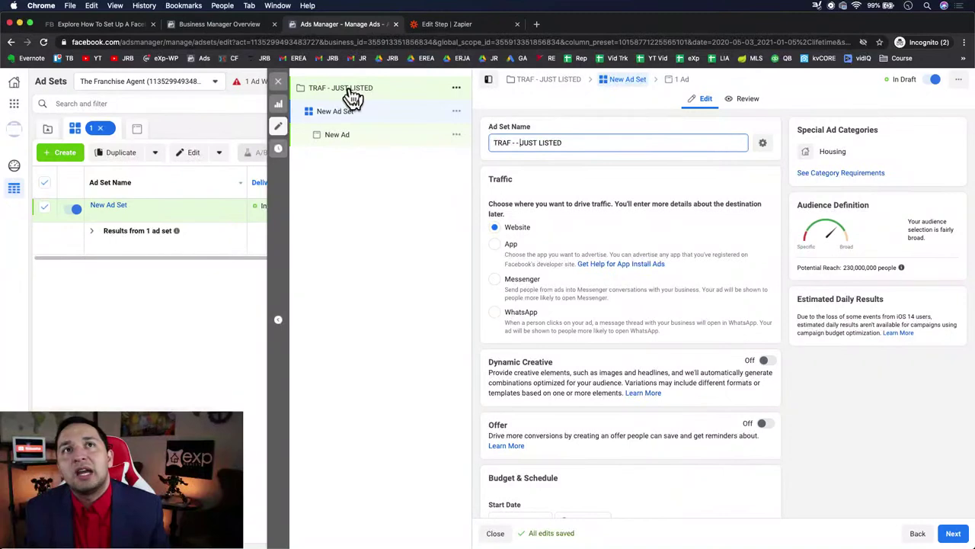
key("BackSpace")
key("BackSpace")
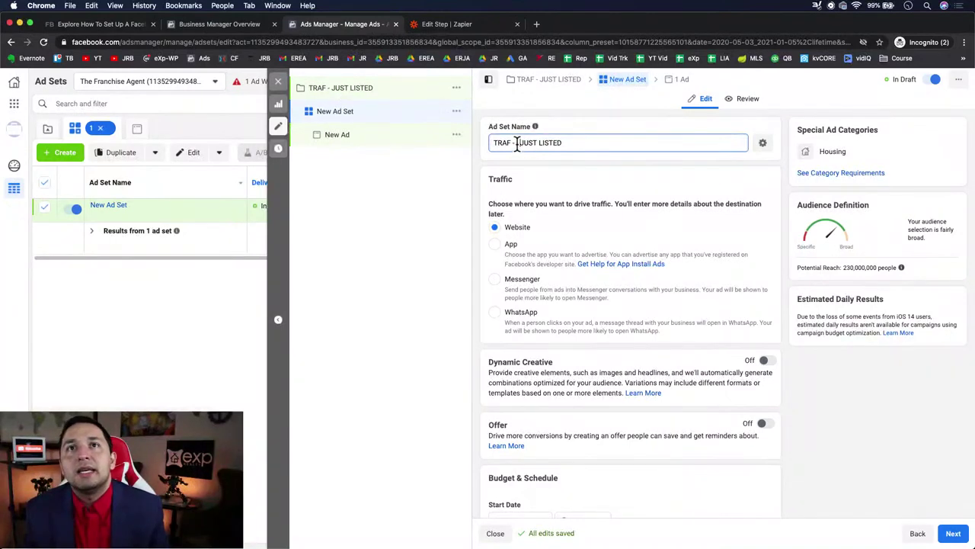
type("- ")
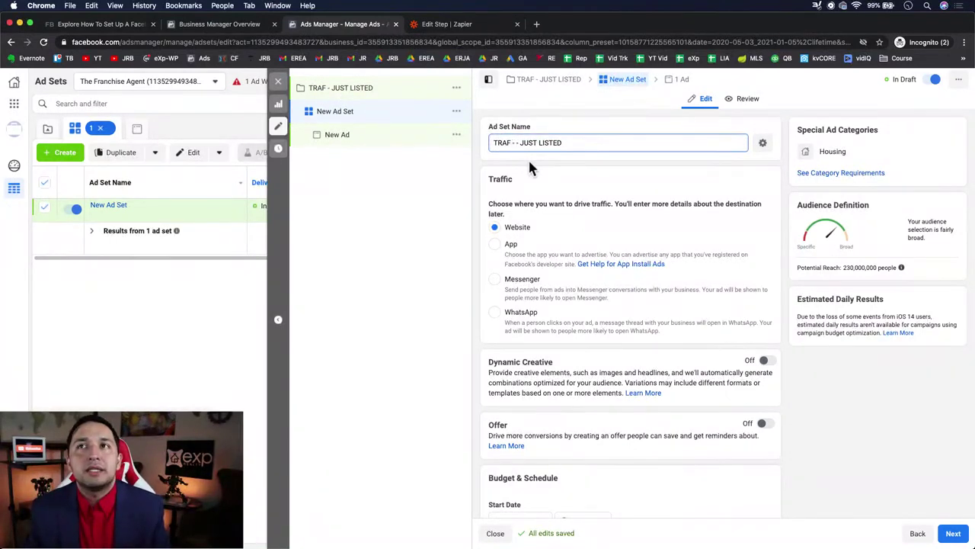
type("TRAF")
key("BackSpace")
key("BackSpace")
key("BackSpace")
key("BackSpace")
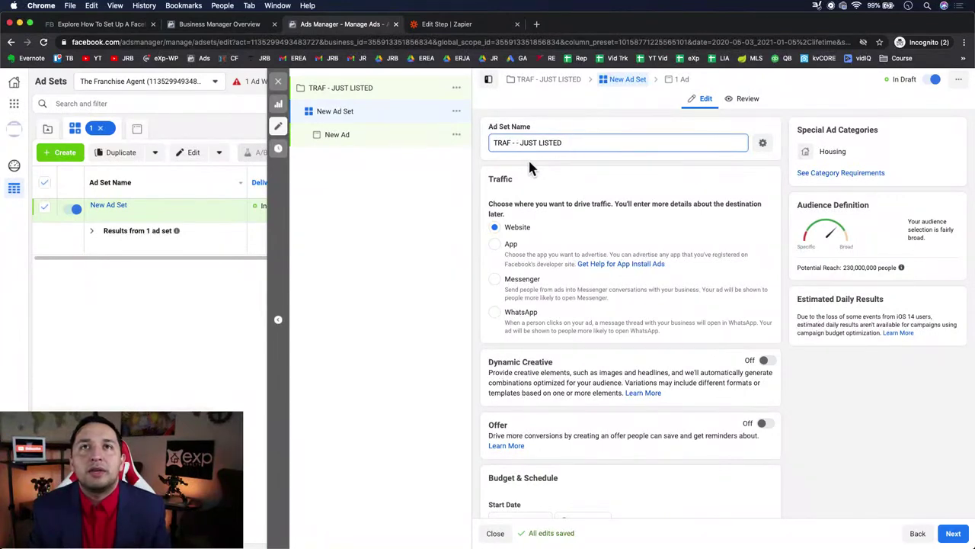
type("ZILLOW")
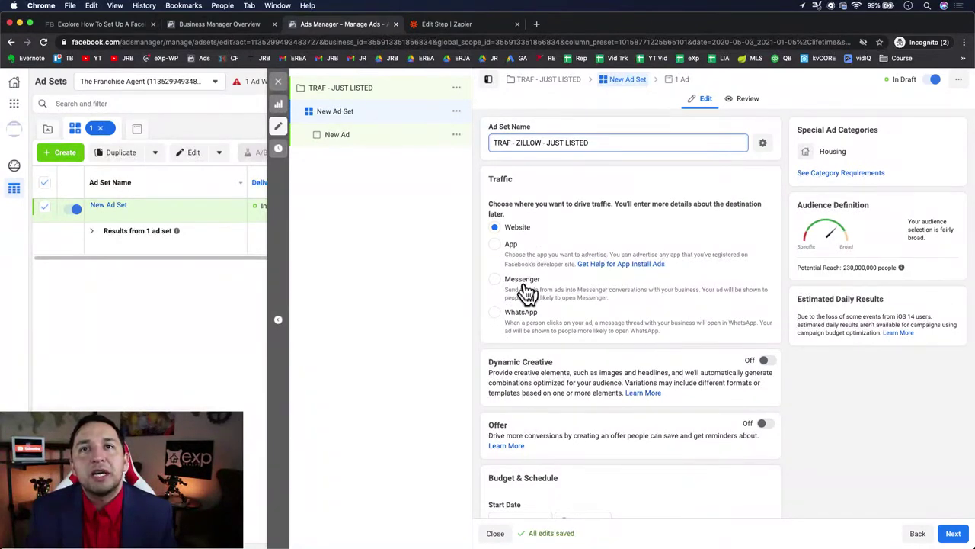
Examine the ad set's traffic destination, Dynamic Creative, Offer, Budget & Schedule and Audience sections.
scroll(527, 293, "down", 1)
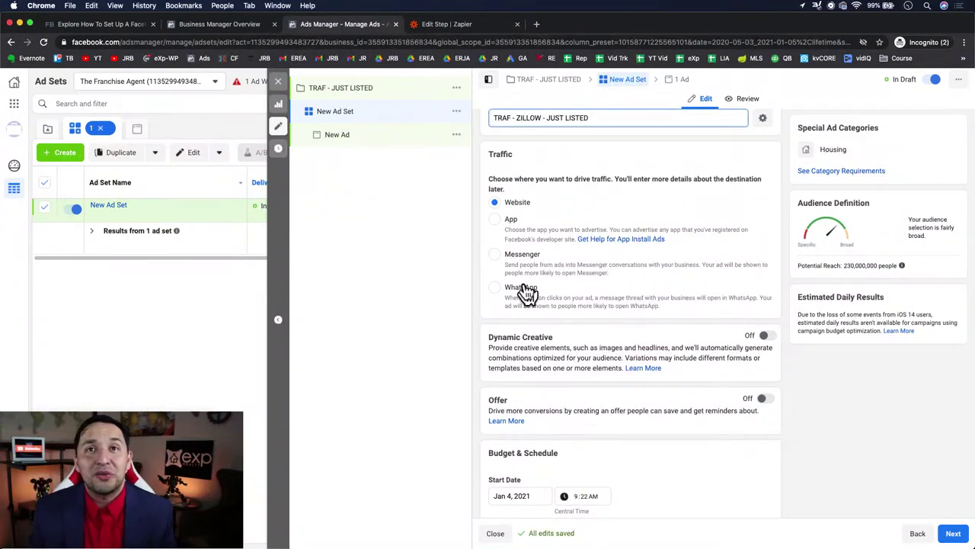
scroll(527, 294, "down", 1)
scroll(525, 291, "down", 2)
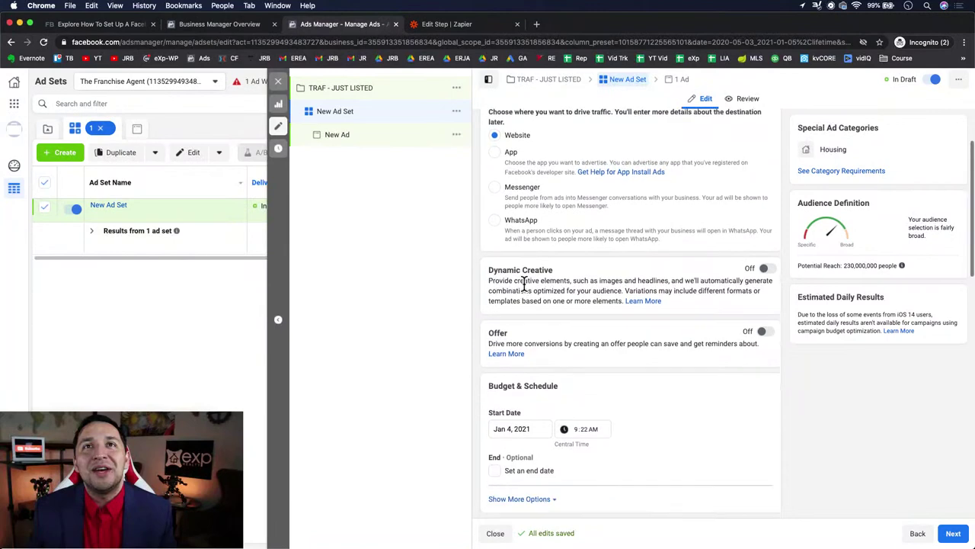
scroll(524, 289, "up", 3)
scroll(537, 307, "down", 3)
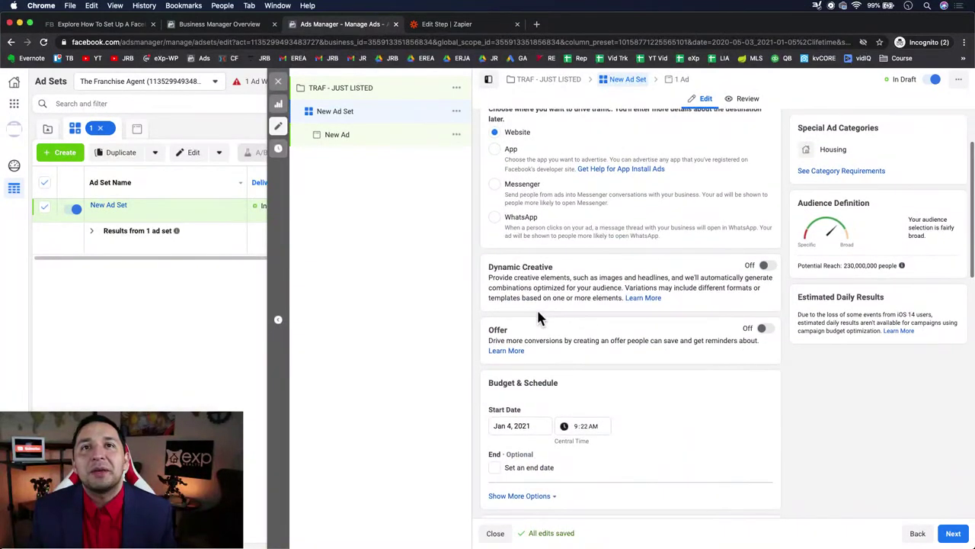
scroll(640, 282, "down", 1)
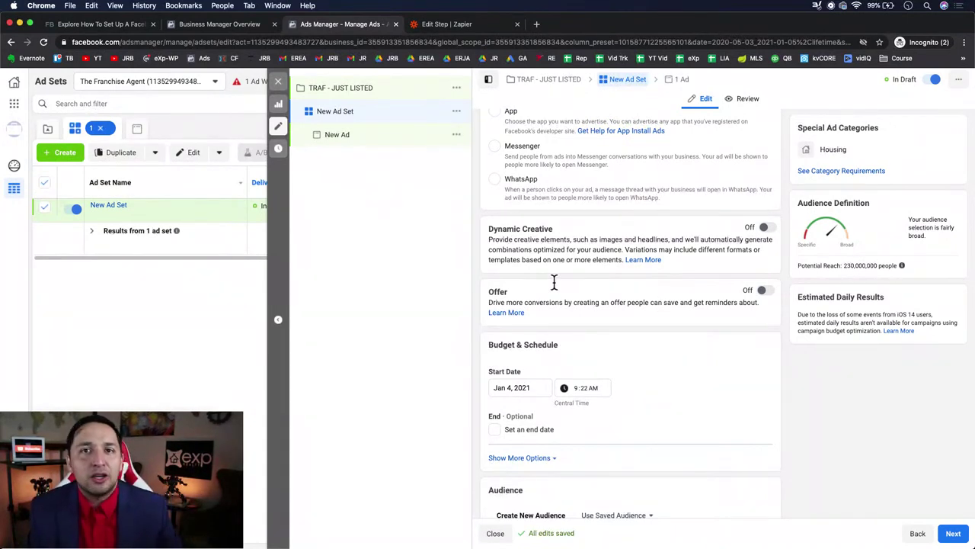
scroll(555, 288, "down", 1)
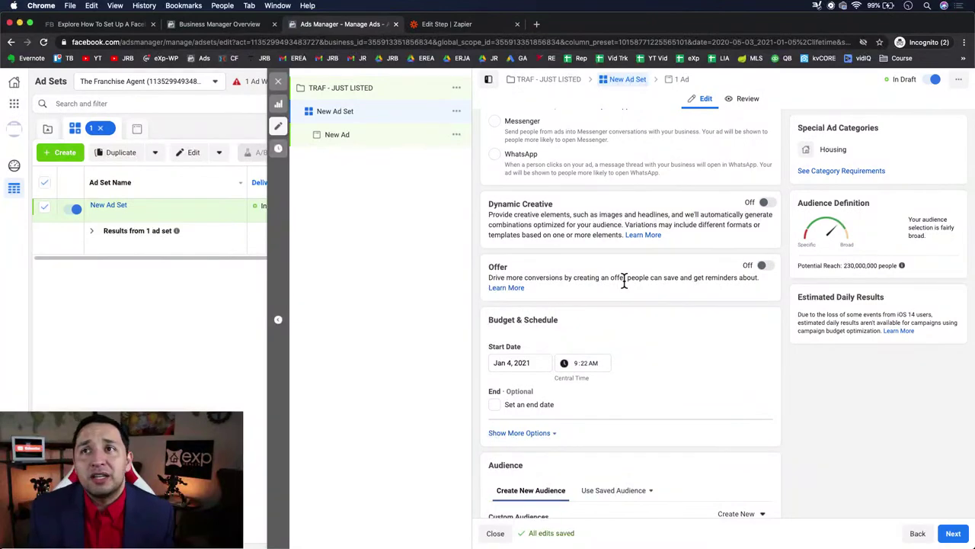
scroll(624, 282, "down", 2)
scroll(624, 288, "down", 1)
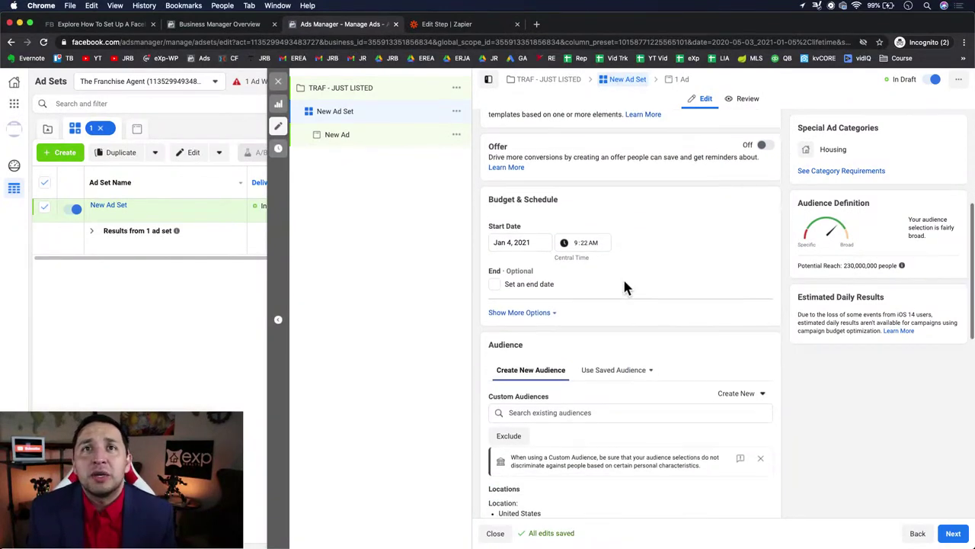
scroll(624, 287, "down", 1)
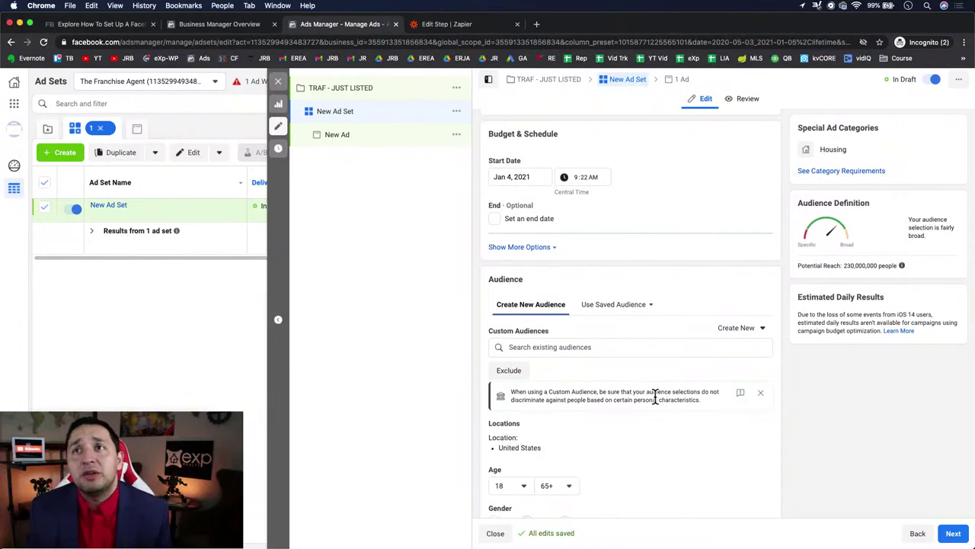
scroll(654, 397, "down", 2)
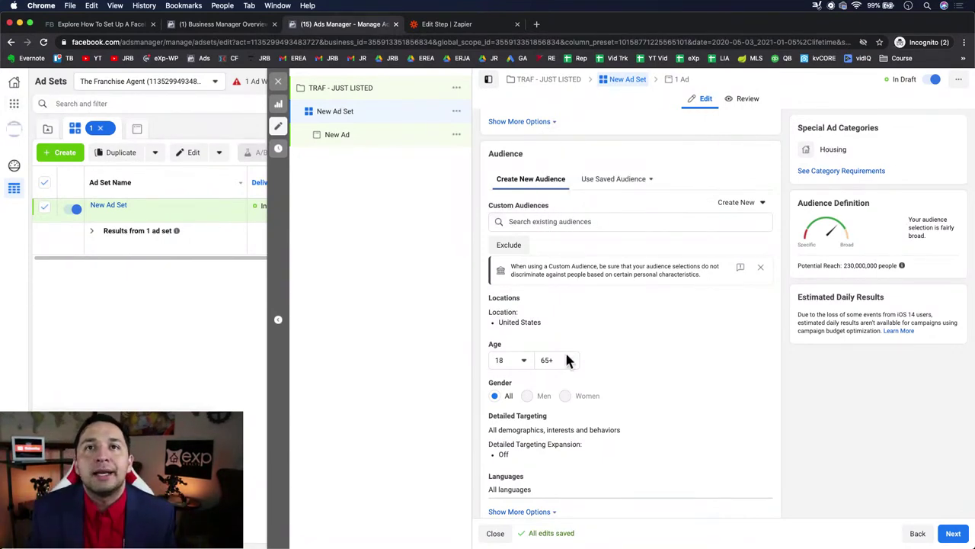
Set the audience's location targeting to "People living in this location" and reopen the list of location options.
scroll(565, 350, "down", 1)
left_click(759, 274)
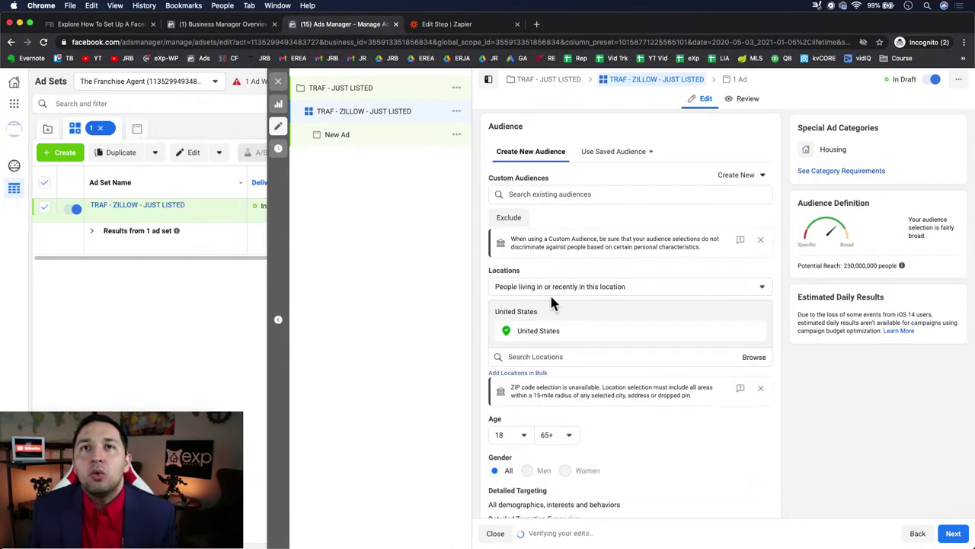
left_click(555, 290)
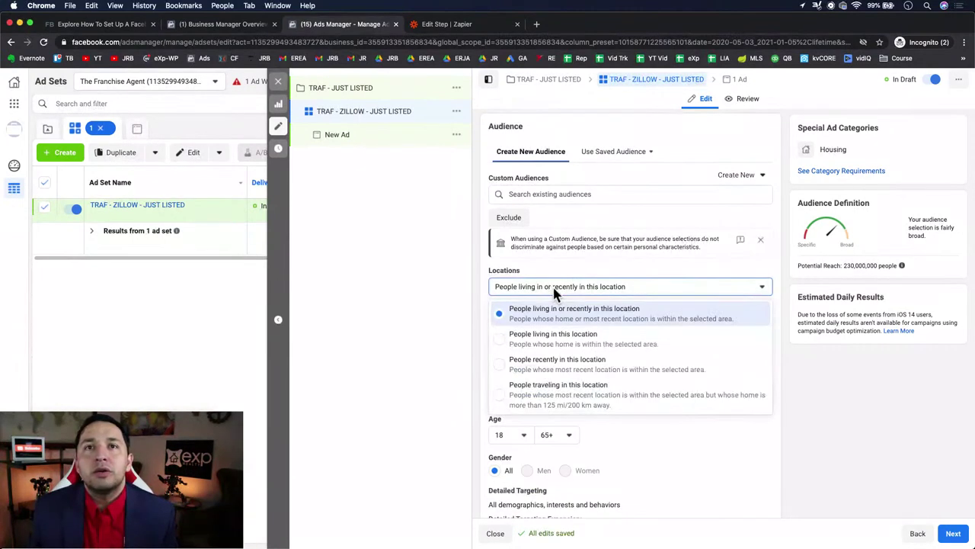
left_click(542, 340)
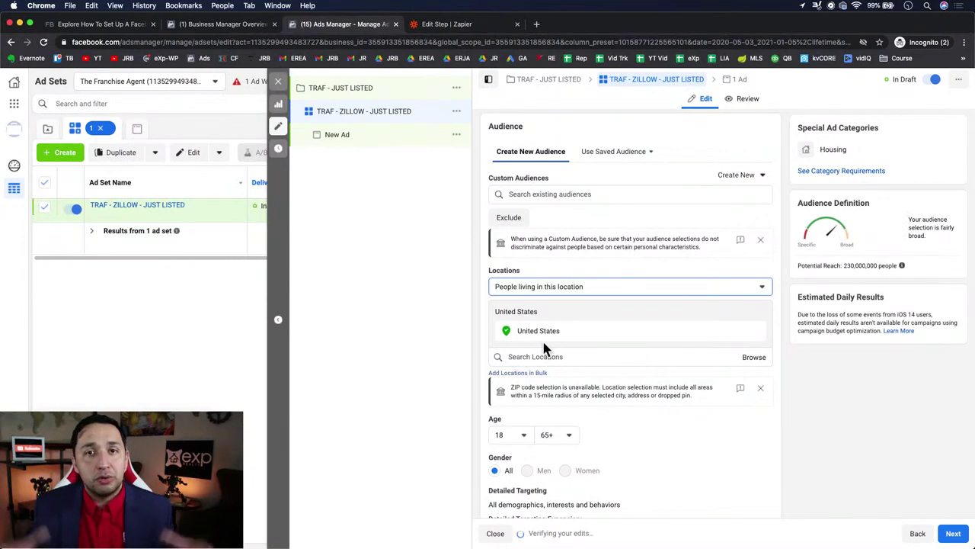
left_click(547, 289)
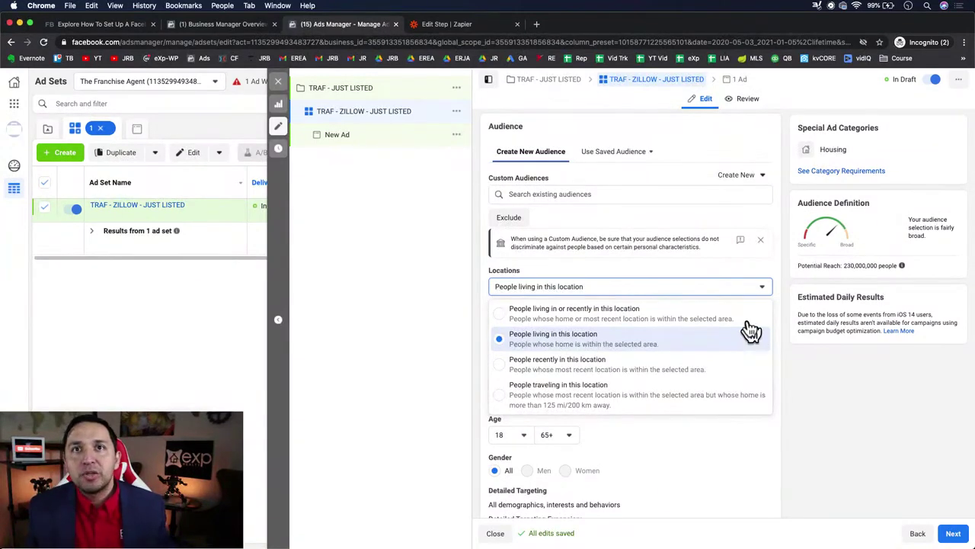
Add Zillow as an interest in the ad set's detailed targeting.
left_click(794, 309)
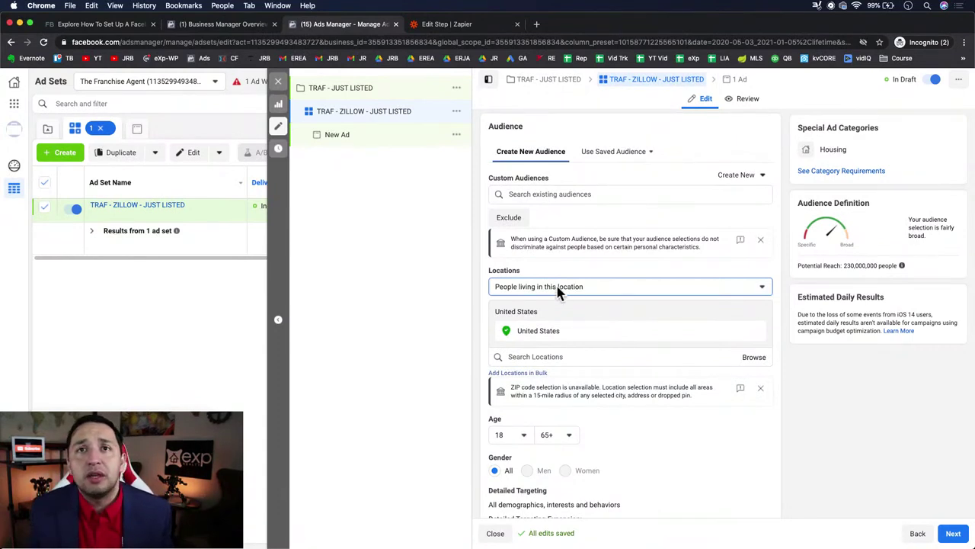
scroll(597, 298, "down", 1)
scroll(597, 299, "down", 1)
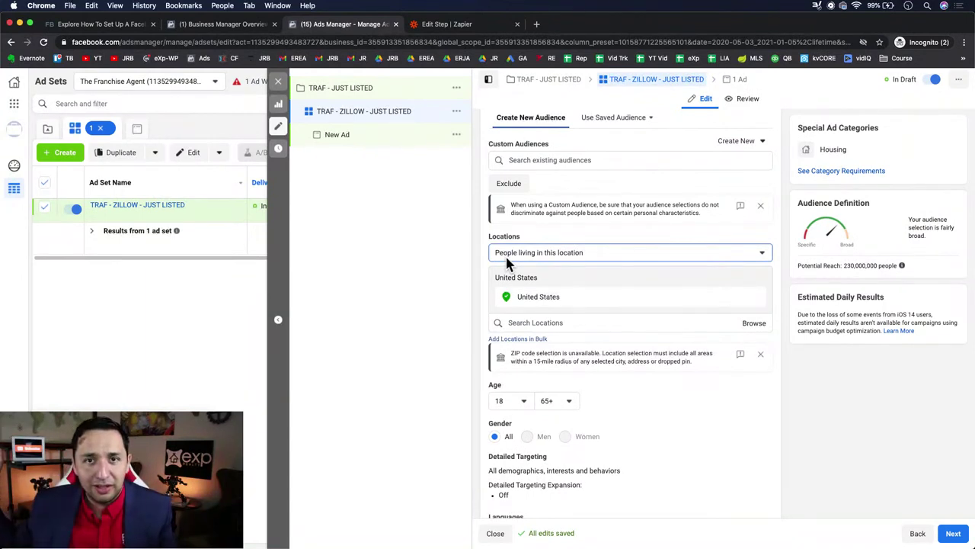
scroll(507, 263, "down", 3)
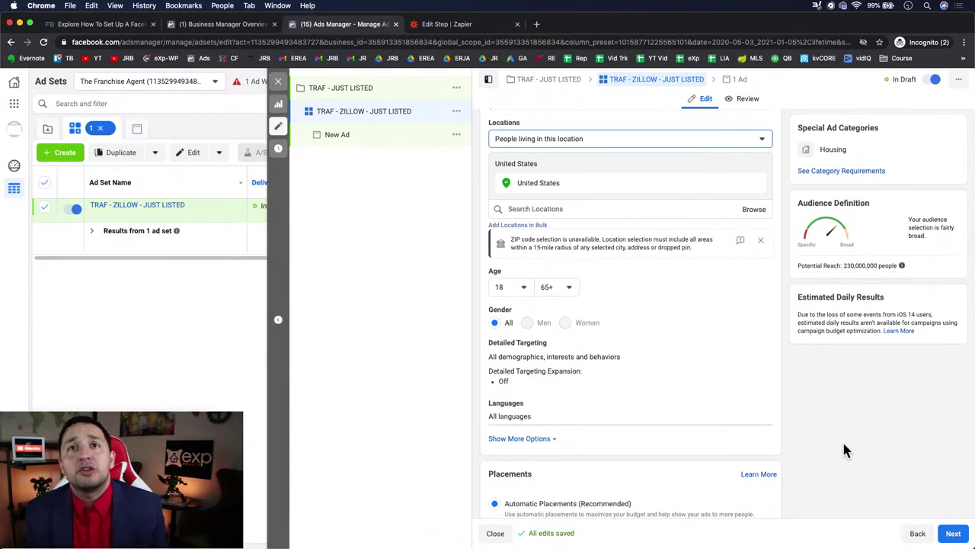
scroll(843, 440, "down", 1)
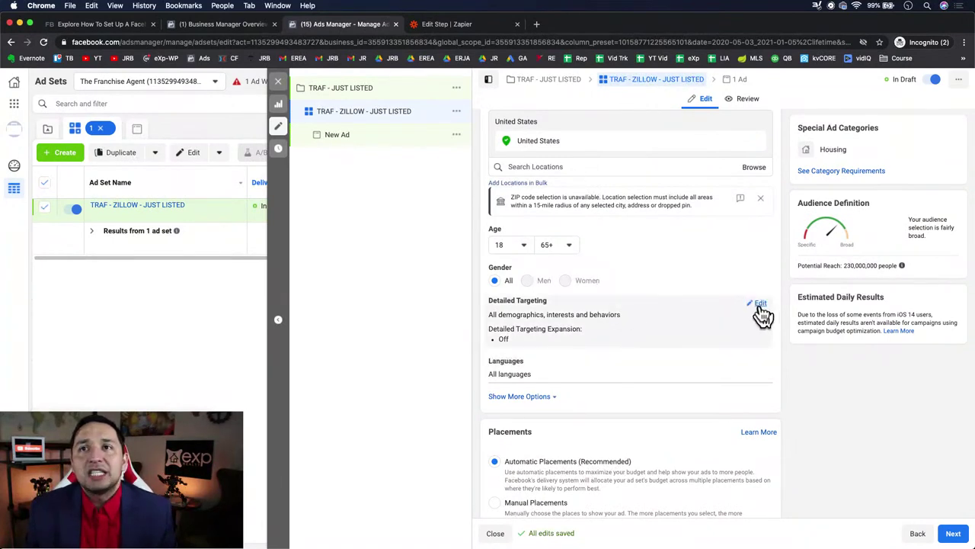
left_click(760, 305)
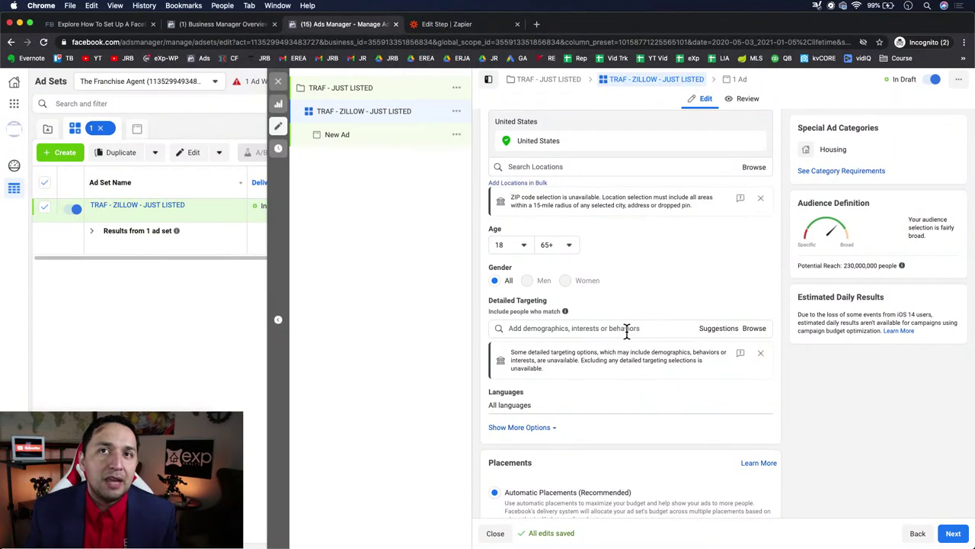
left_click(585, 329)
type("zill")
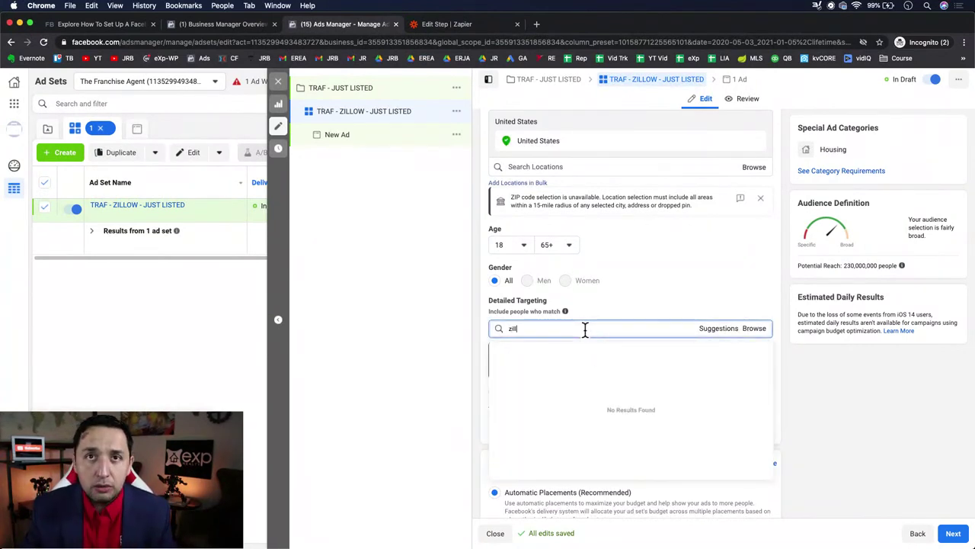
type("ow")
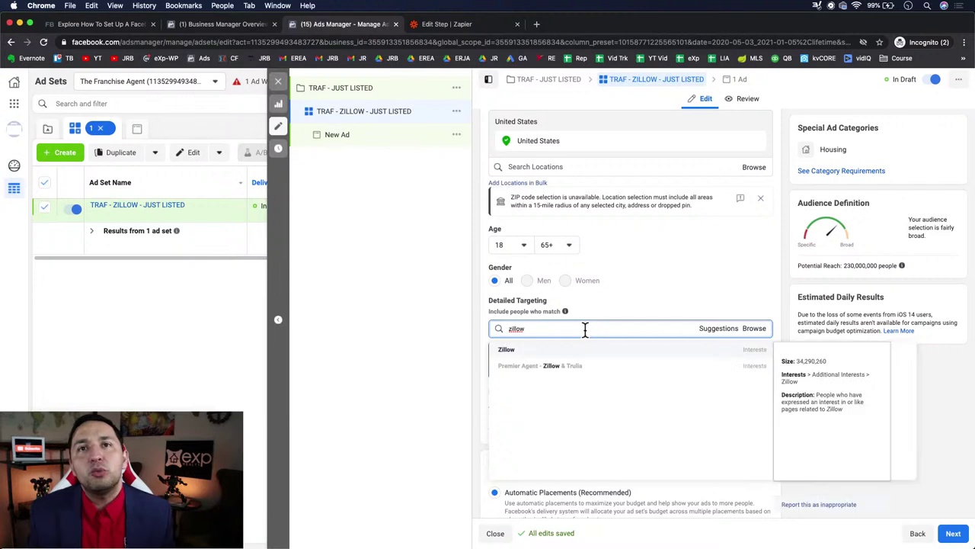
left_click(538, 350)
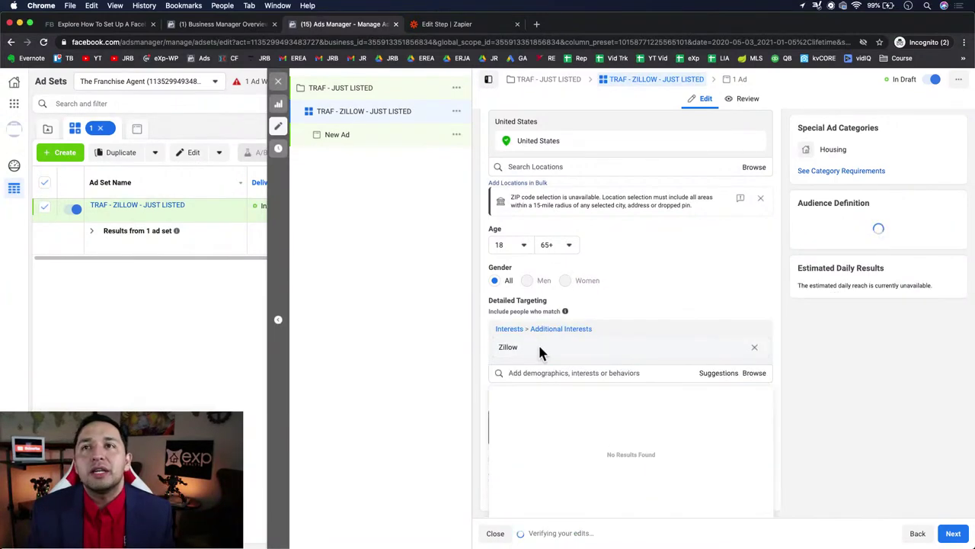
Set the audience's target location to Las Vegas, Nevada, United States, in place of the whole country.
scroll(526, 343, "up", 3)
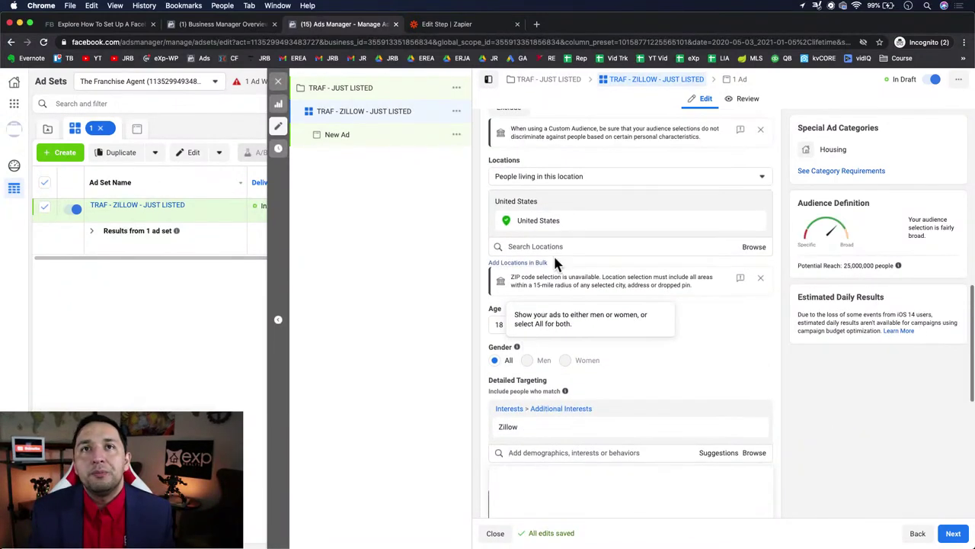
left_click(538, 247)
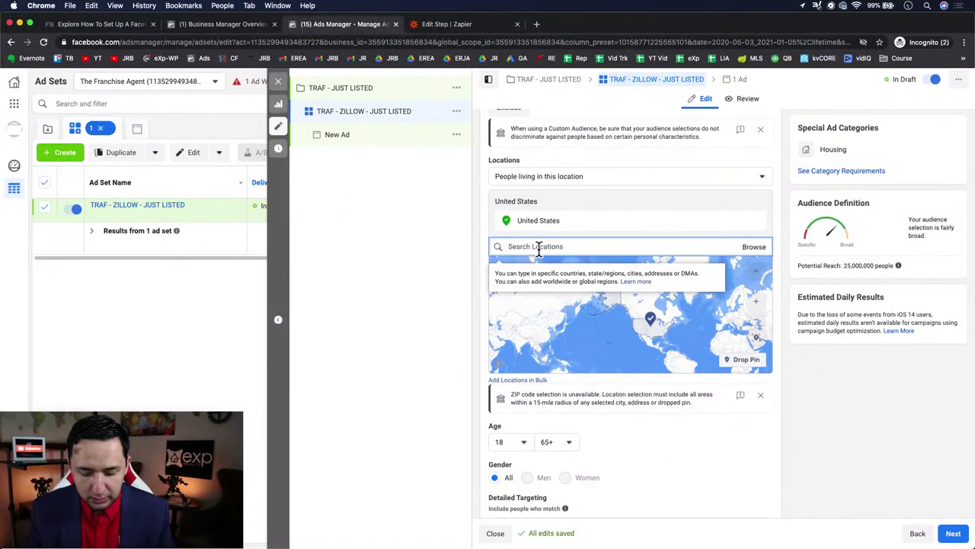
type("las vegas")
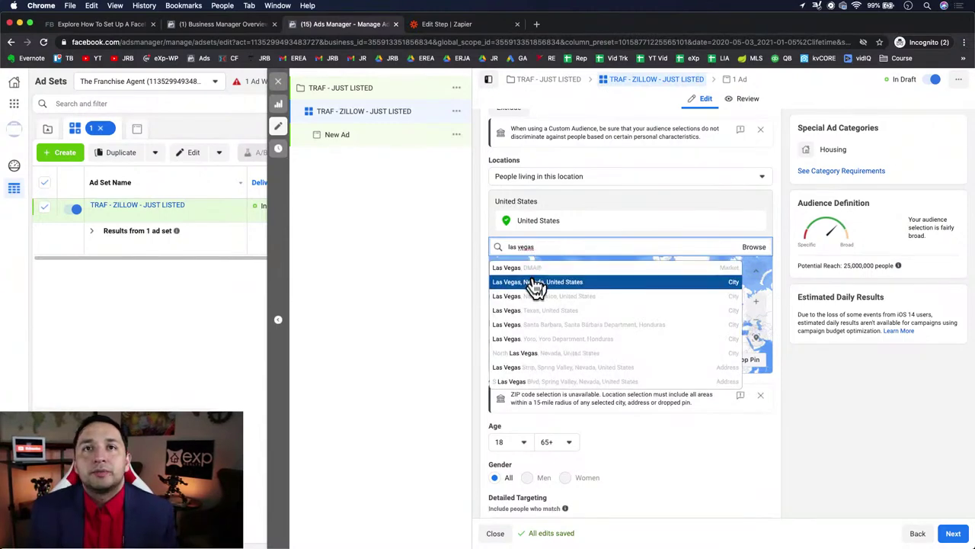
left_click(536, 282)
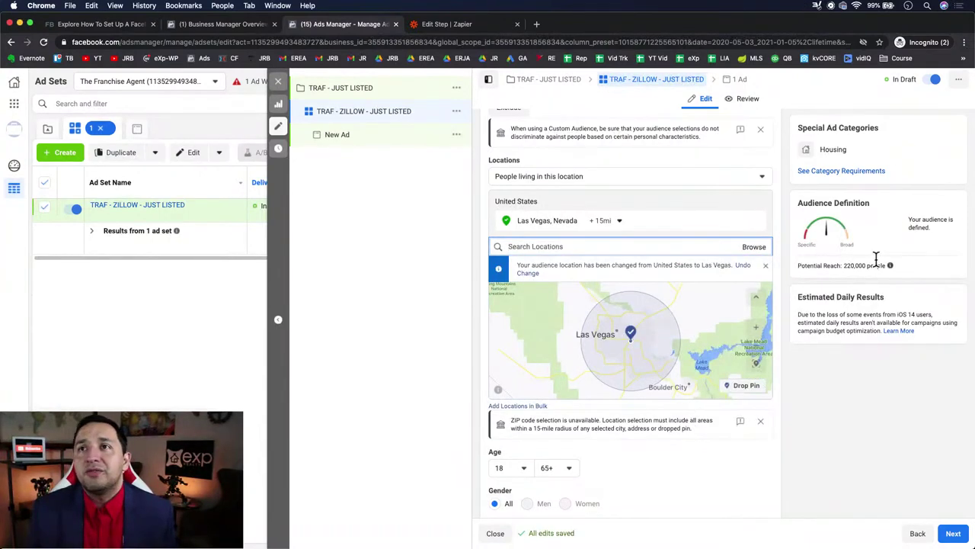
Try narrowing the audience to people who must also match the Trulia interest, and remove Trulia again.
scroll(849, 406, "down", 5)
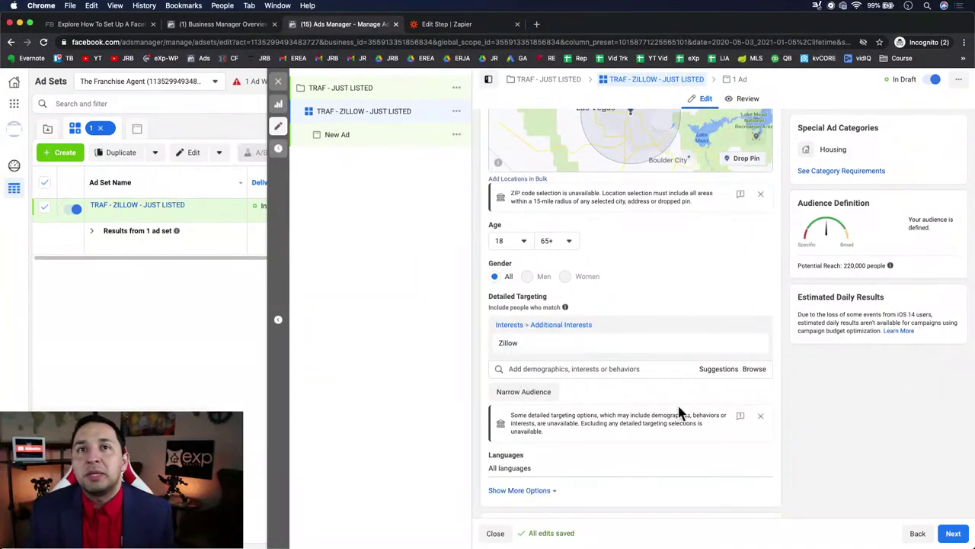
scroll(679, 409, "down", 3)
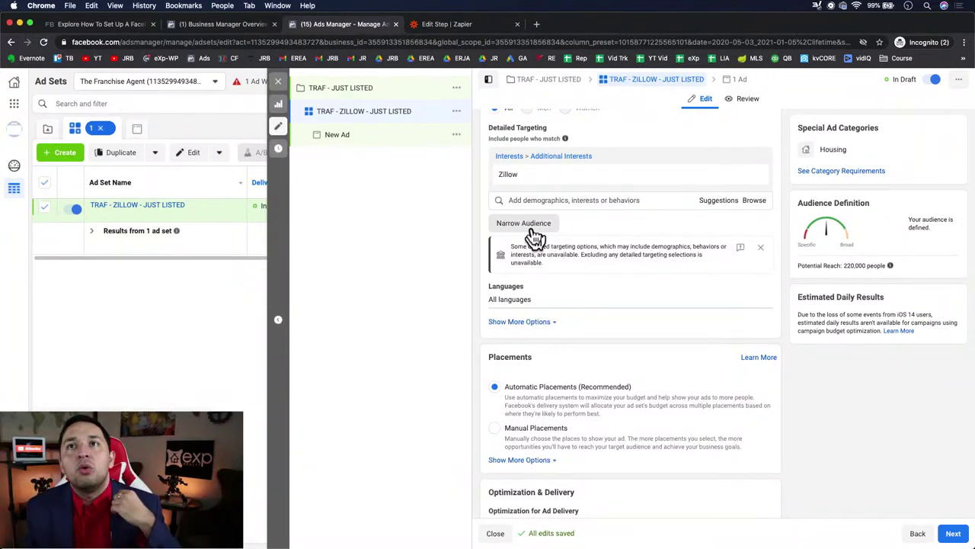
left_click(533, 232)
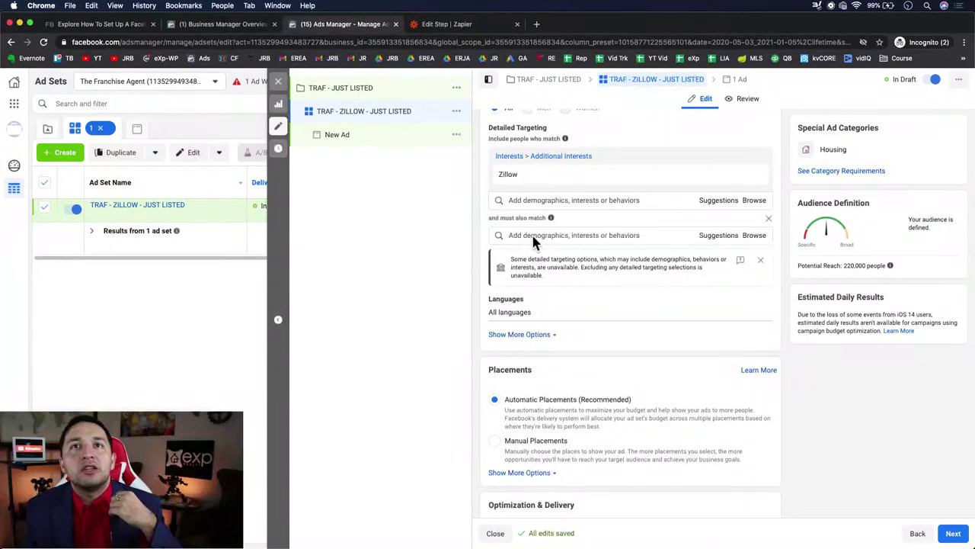
type("trul")
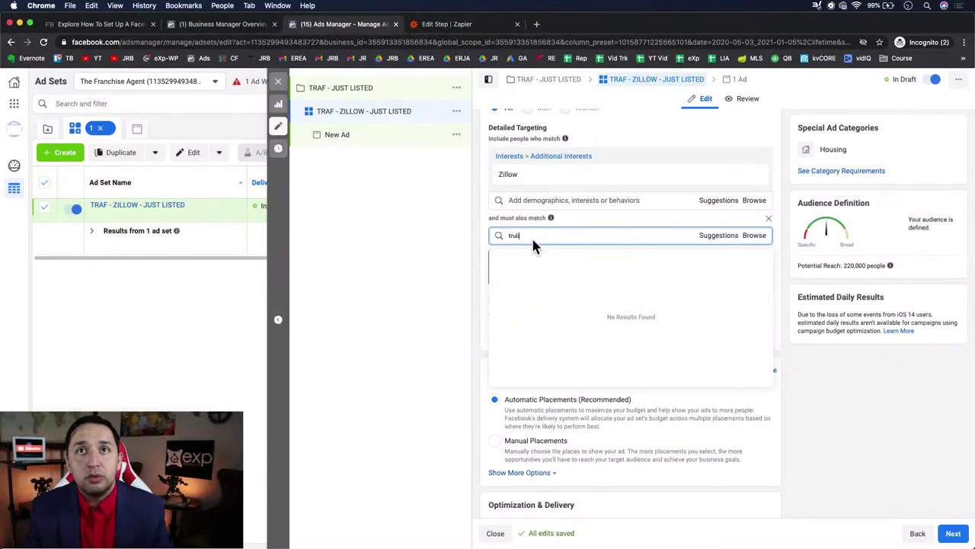
type("ia")
left_click(544, 259)
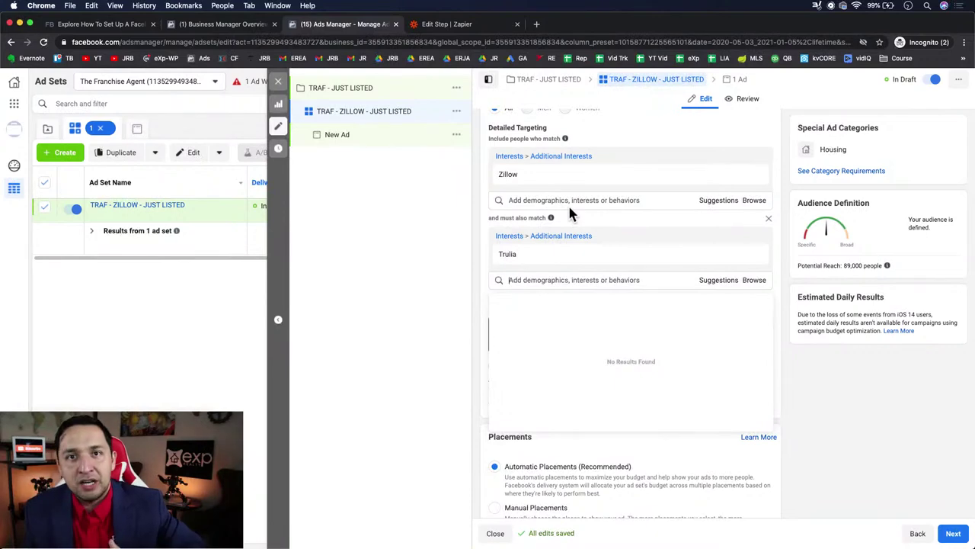
left_click(758, 244)
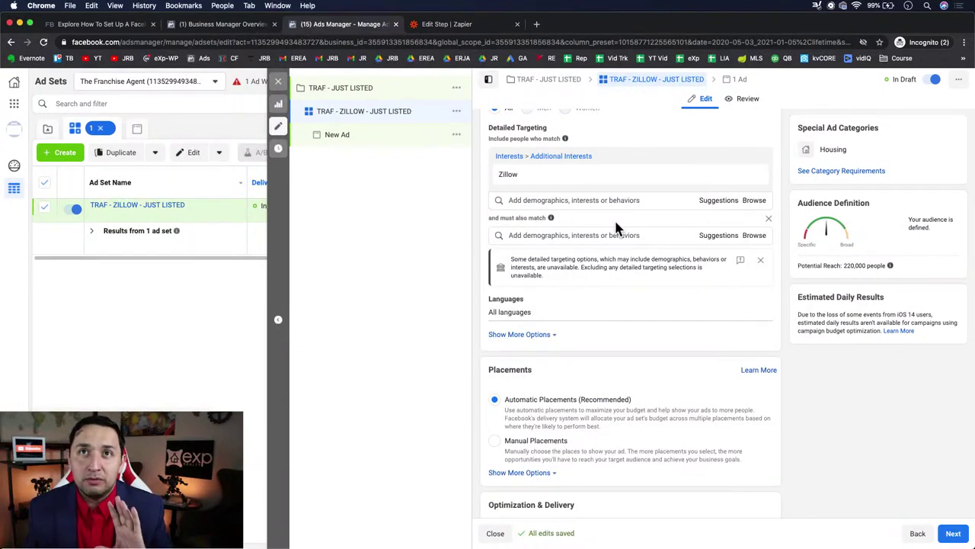
Add the Trulia and Homes.com interests alongside Zillow in the included detailed targeting.
left_click(517, 201)
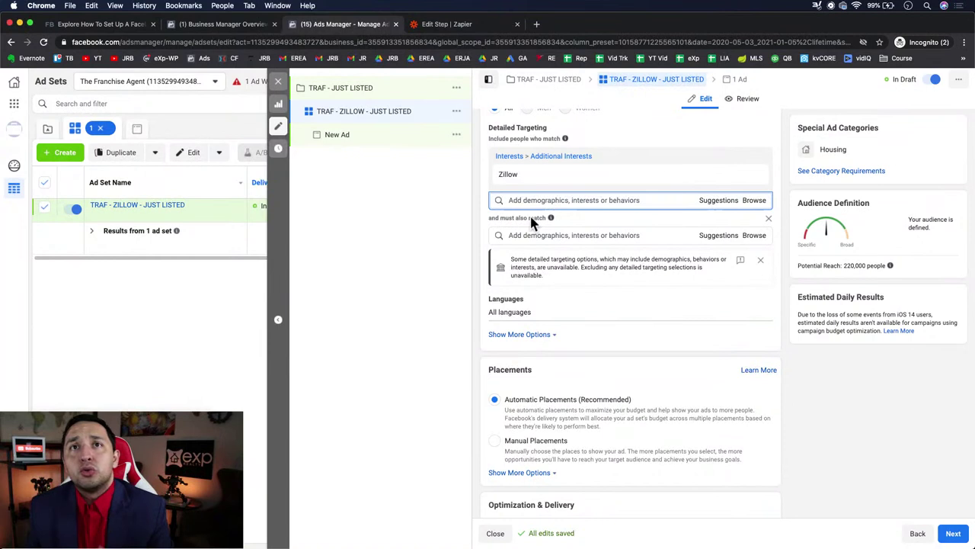
type("trulia")
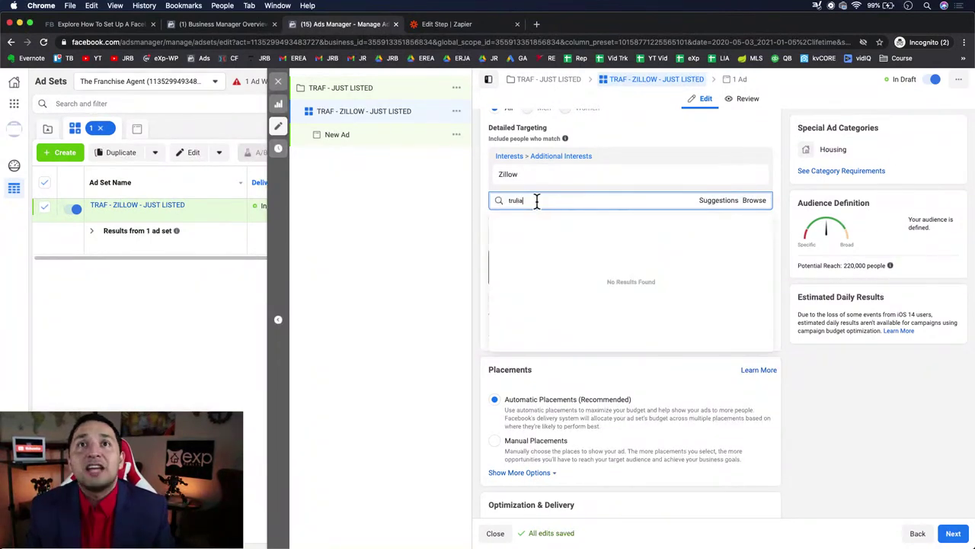
left_click(520, 225)
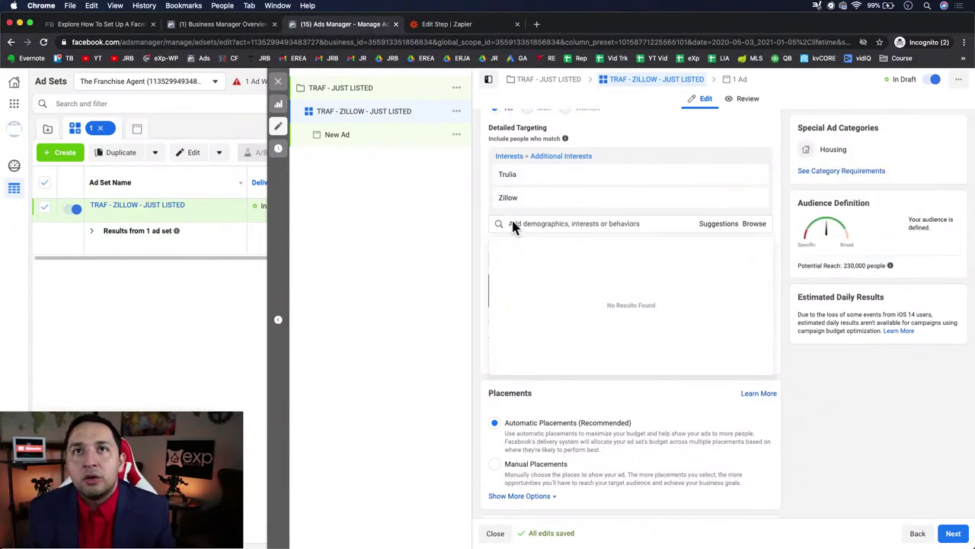
left_click(707, 228)
left_click(533, 250)
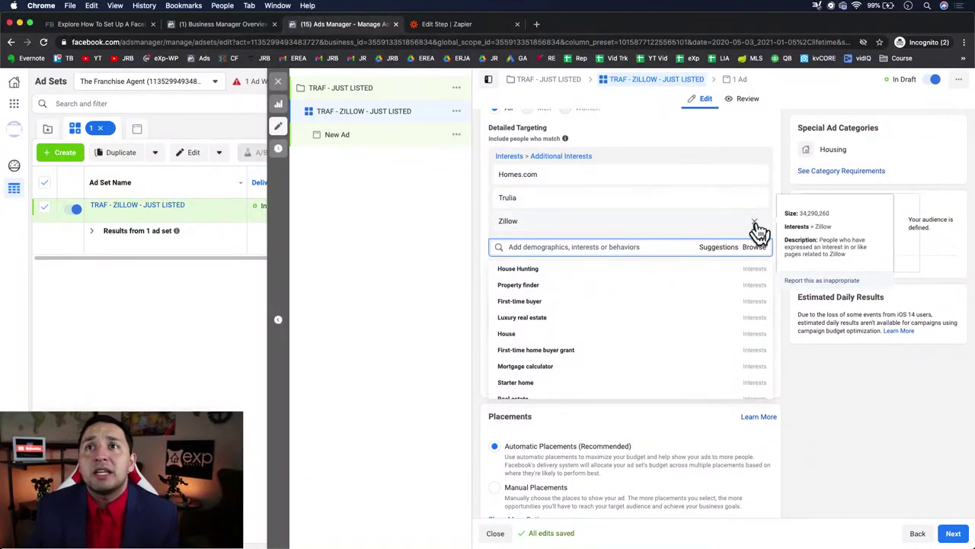
Clear all three included interests and add Zillow back as the only one.
left_click(754, 222)
left_click(755, 200)
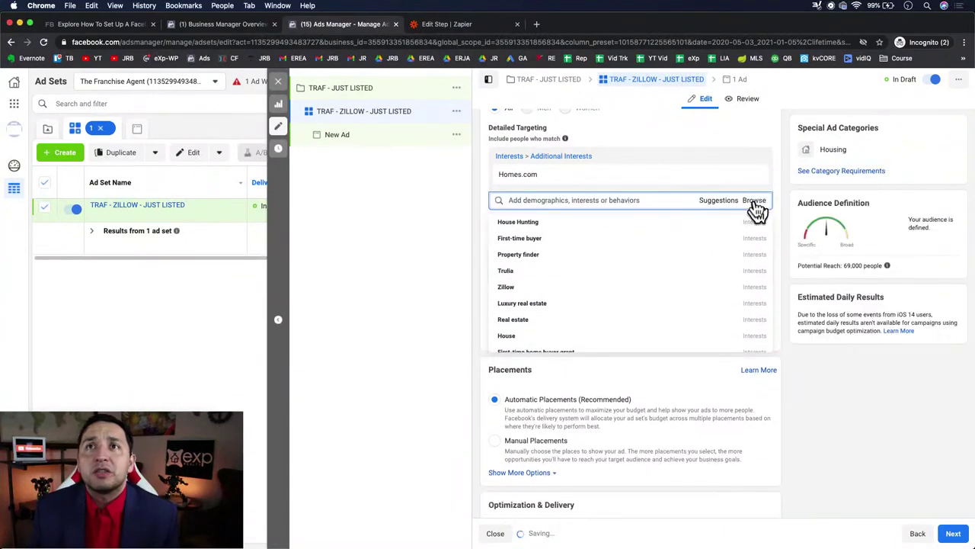
left_click(754, 175)
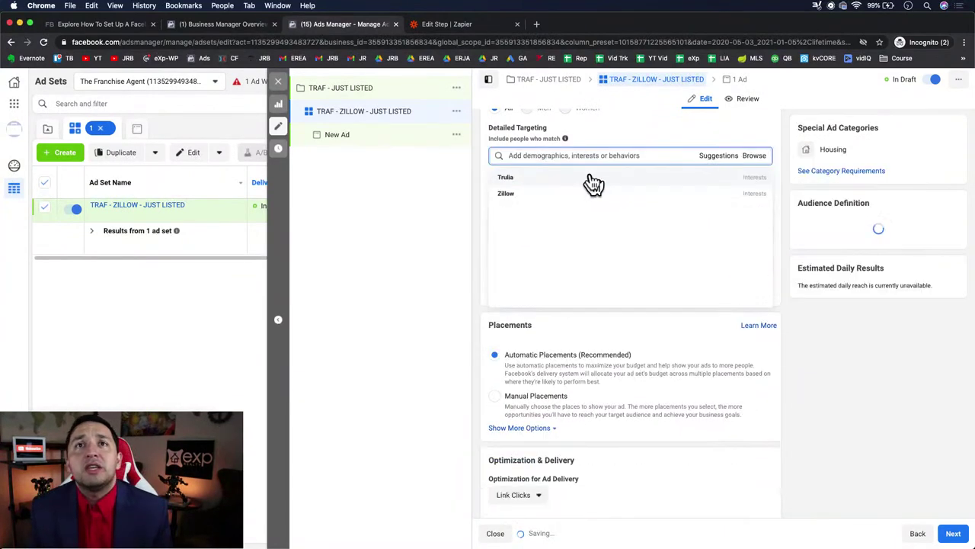
left_click(509, 195)
left_click(848, 473)
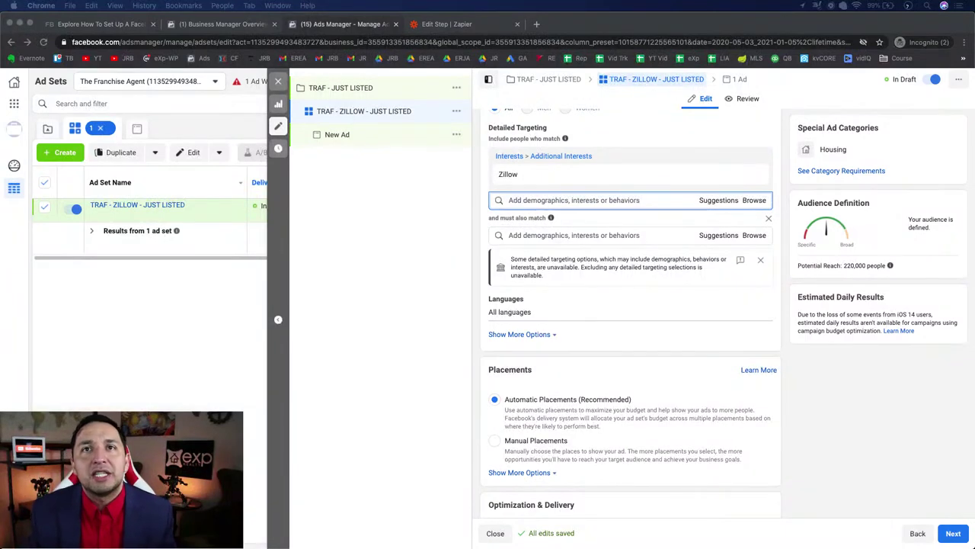
scroll(631, 304, "down", 3)
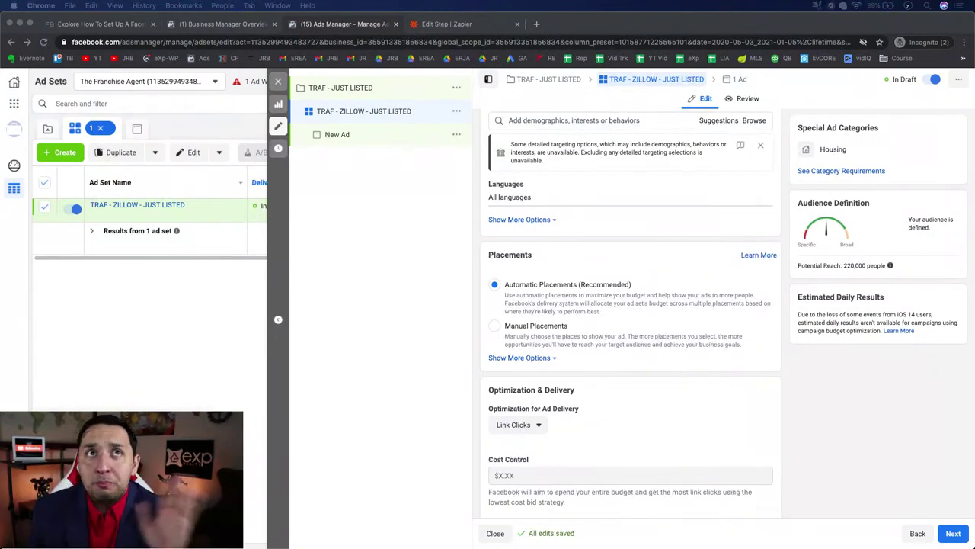
left_click(221, 25)
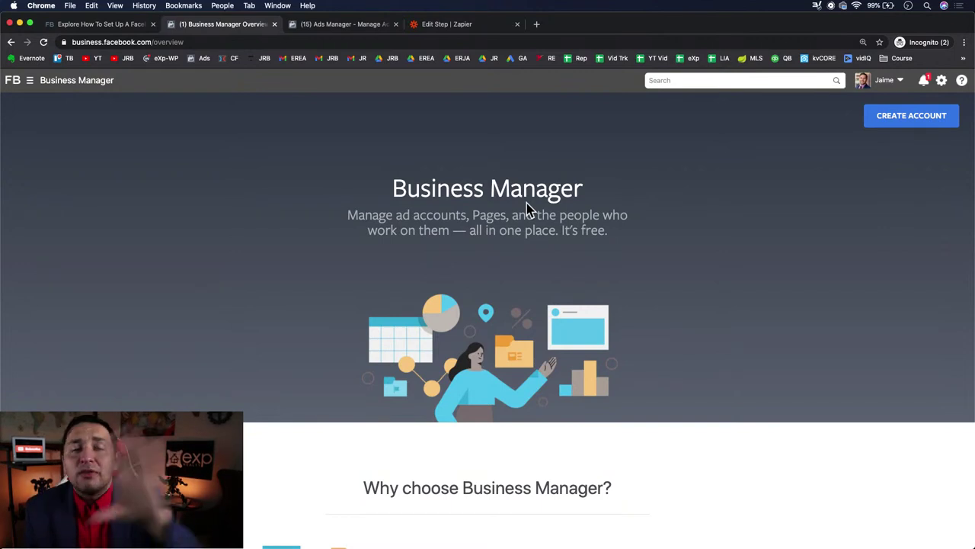
left_click(334, 26)
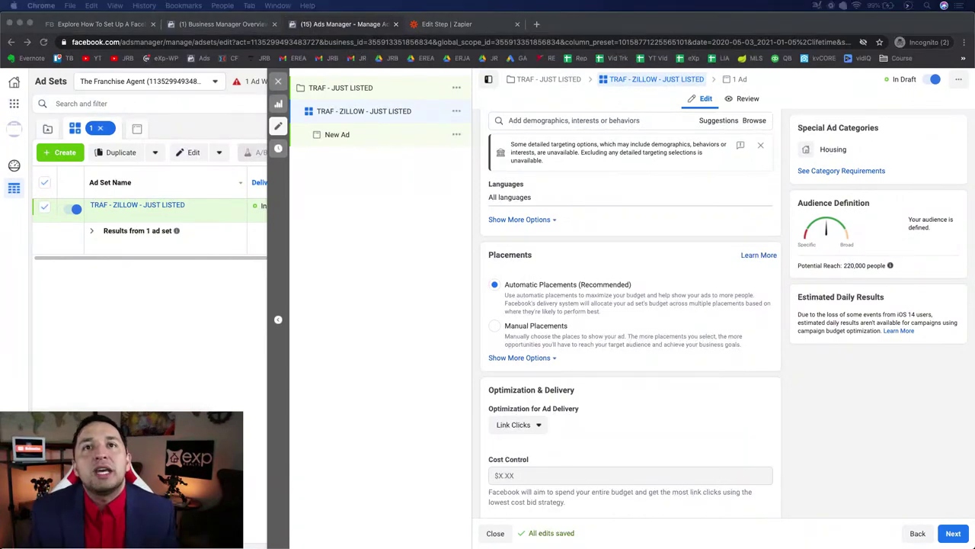
left_click(682, 339)
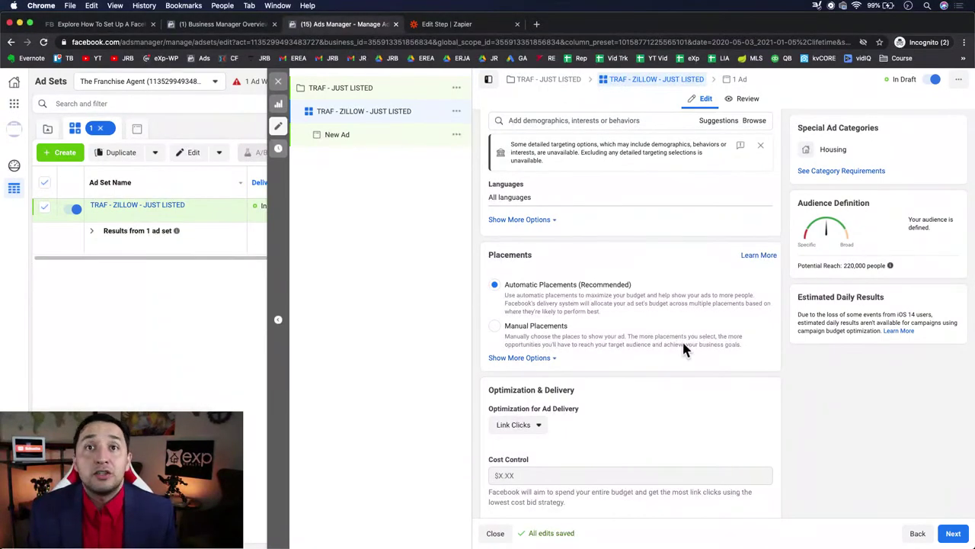
Switch to manual placements, keep only Facebook News Feed among the feeds, and turn off the Instagram and Audience Network platforms.
left_click(496, 328)
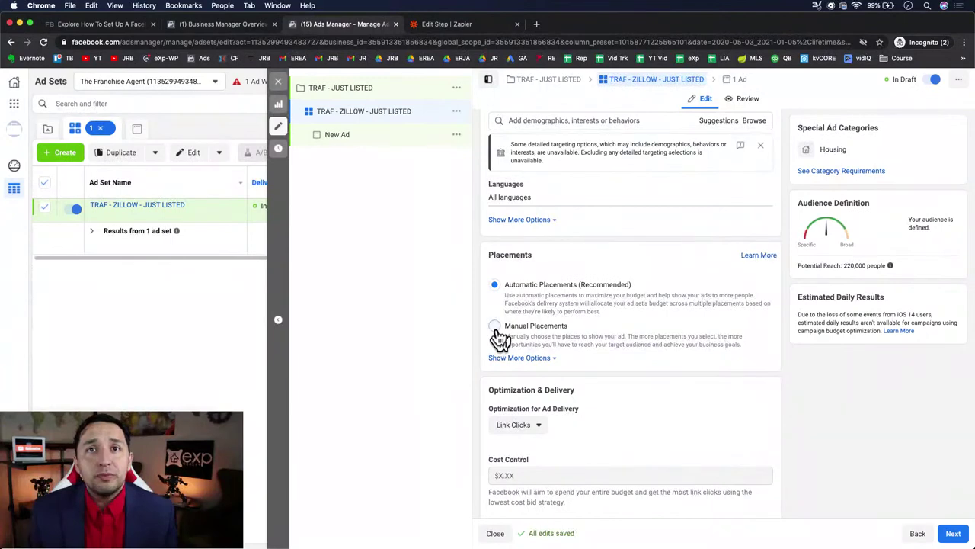
scroll(497, 335, "down", 3)
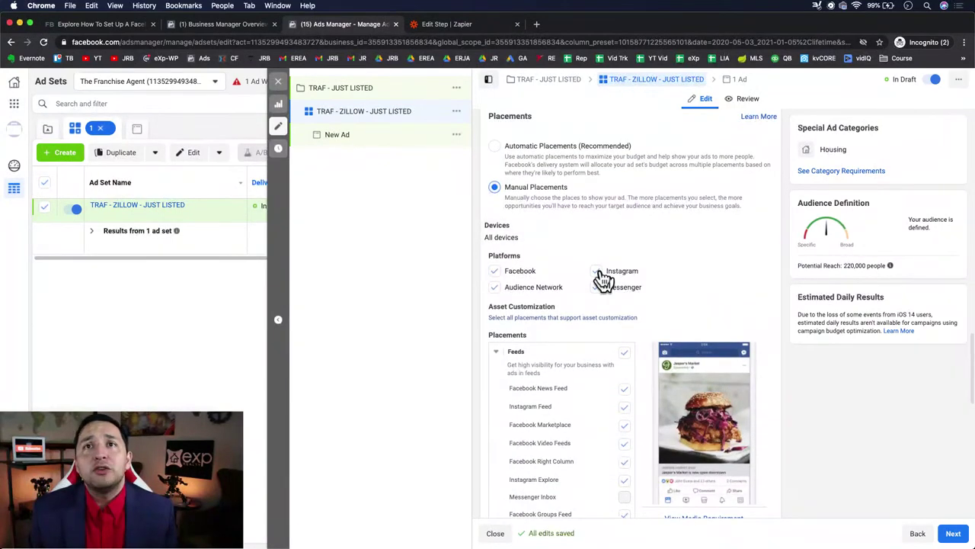
left_click(597, 270)
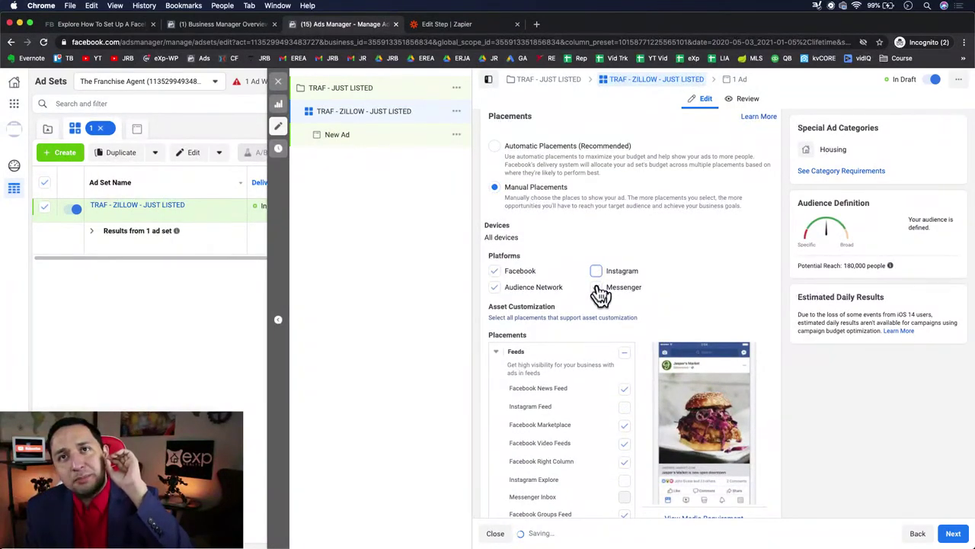
left_click(596, 271)
left_click(494, 272)
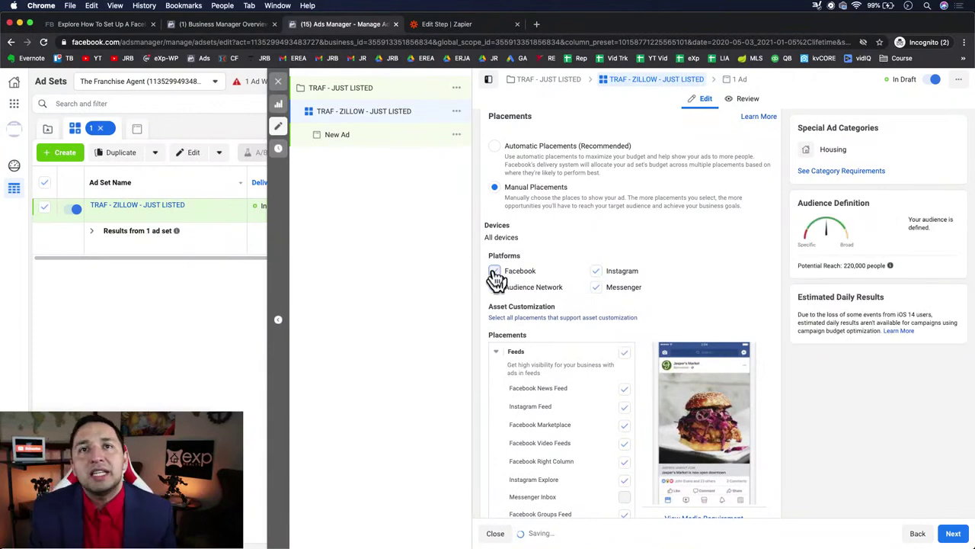
left_click(624, 389)
left_click(597, 273)
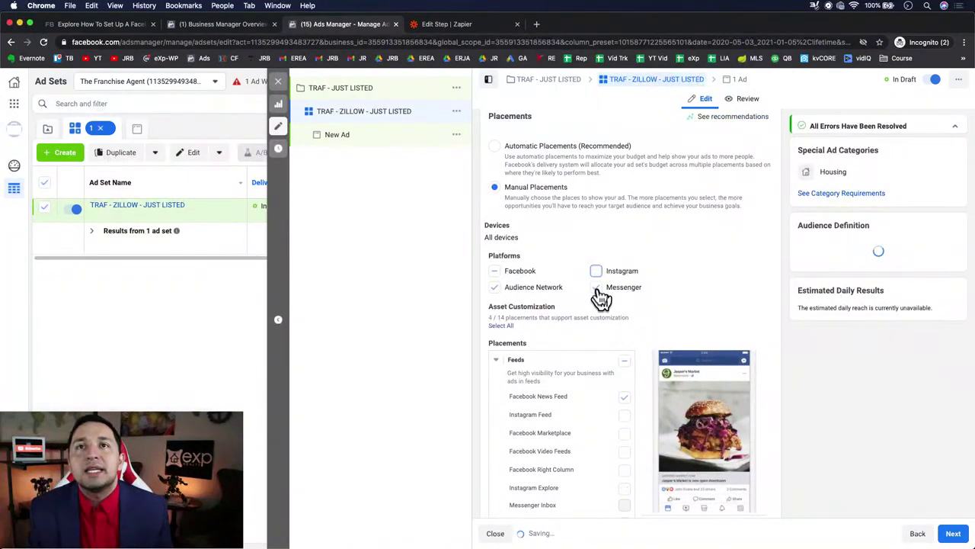
left_click(494, 288)
scroll(496, 300, "up", 5)
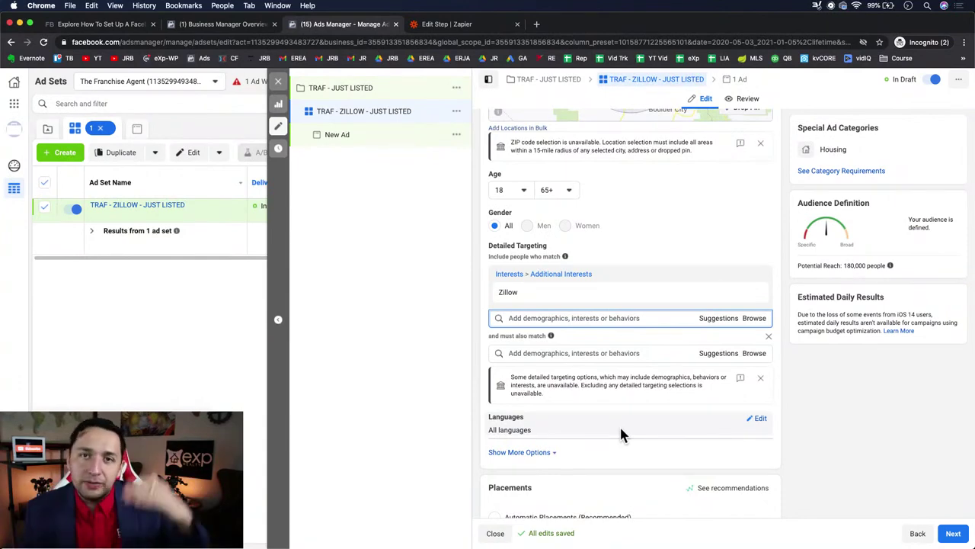
Review the ad set's placements, checking the manual option, the selected platforms and the individual feed and story placements.
scroll(621, 431, "down", 5)
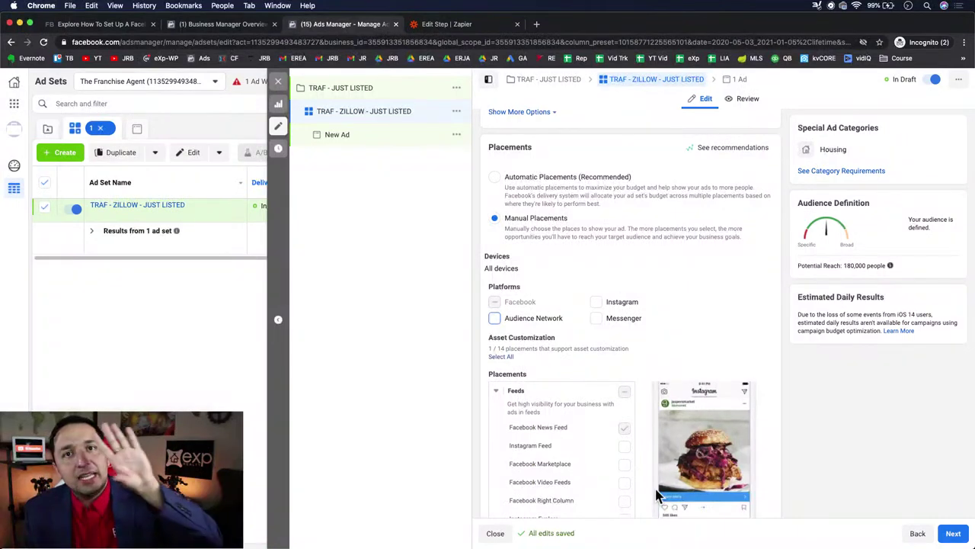
scroll(657, 495, "down", 2)
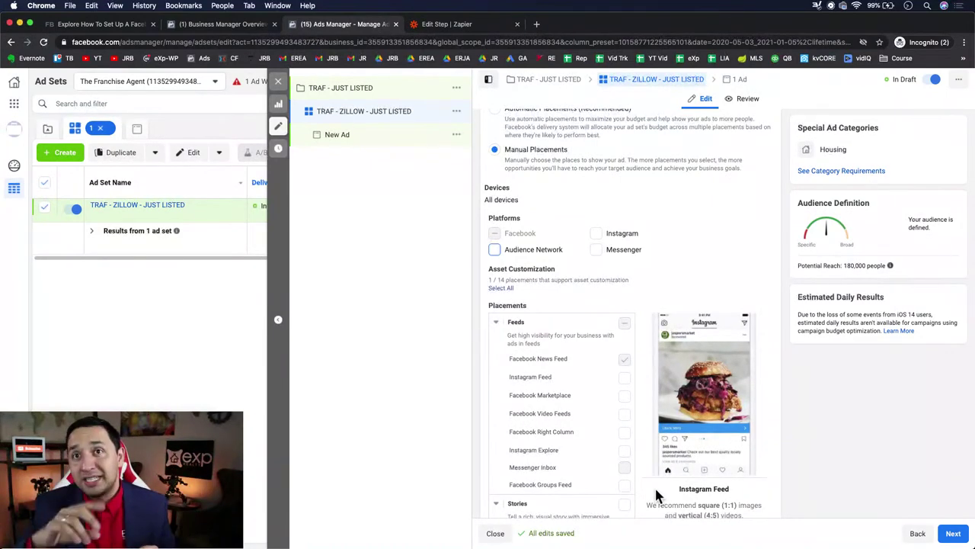
scroll(654, 488, "up", 1)
scroll(717, 276, "down", 2)
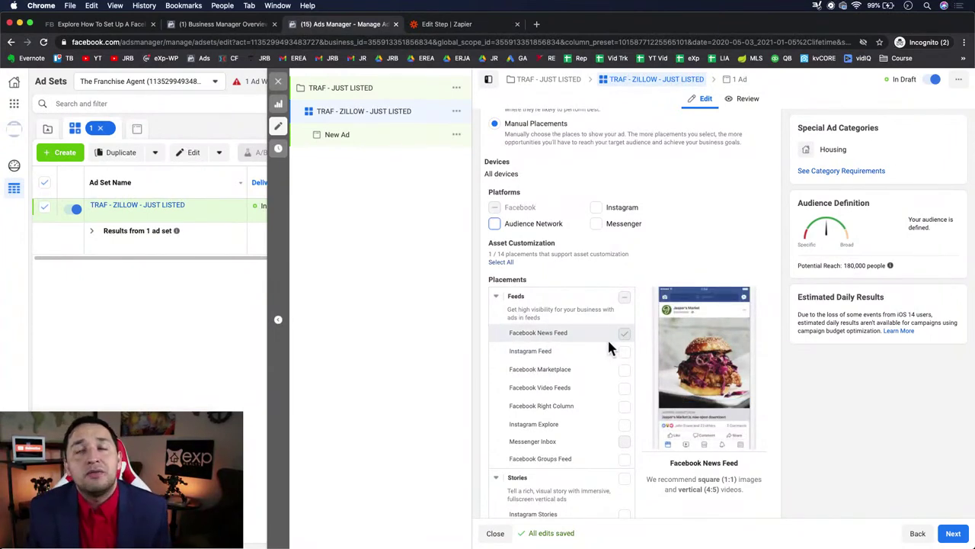
scroll(609, 349, "up", 4)
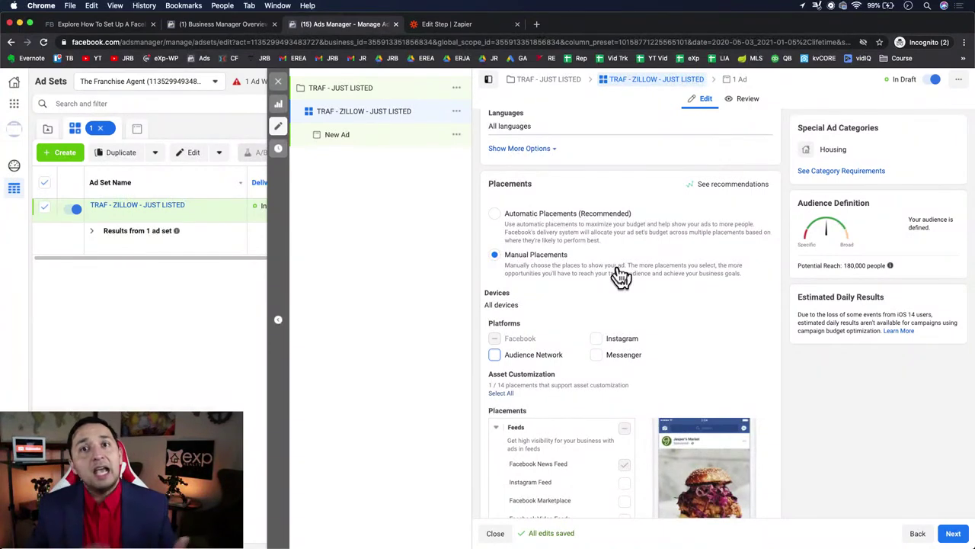
scroll(621, 277, "down", 3)
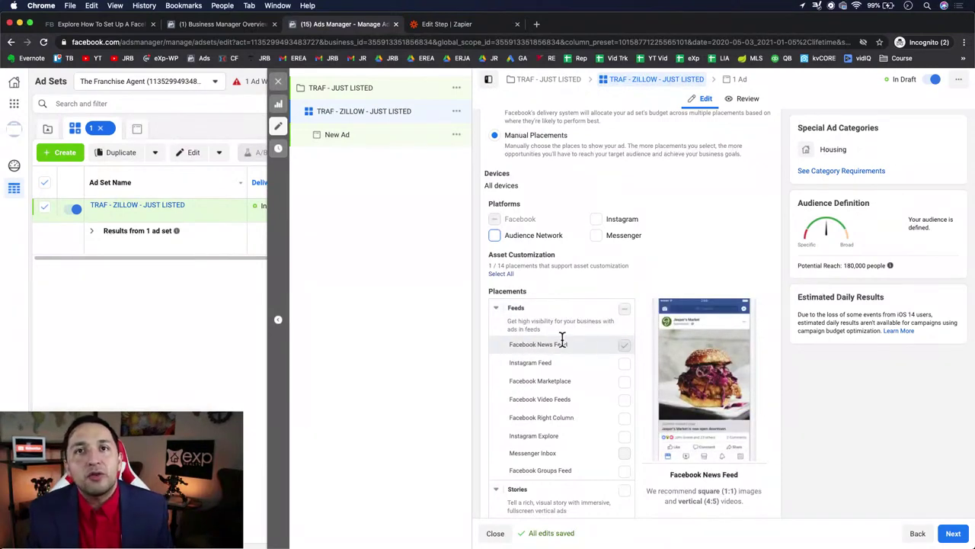
scroll(596, 345, "up", 3)
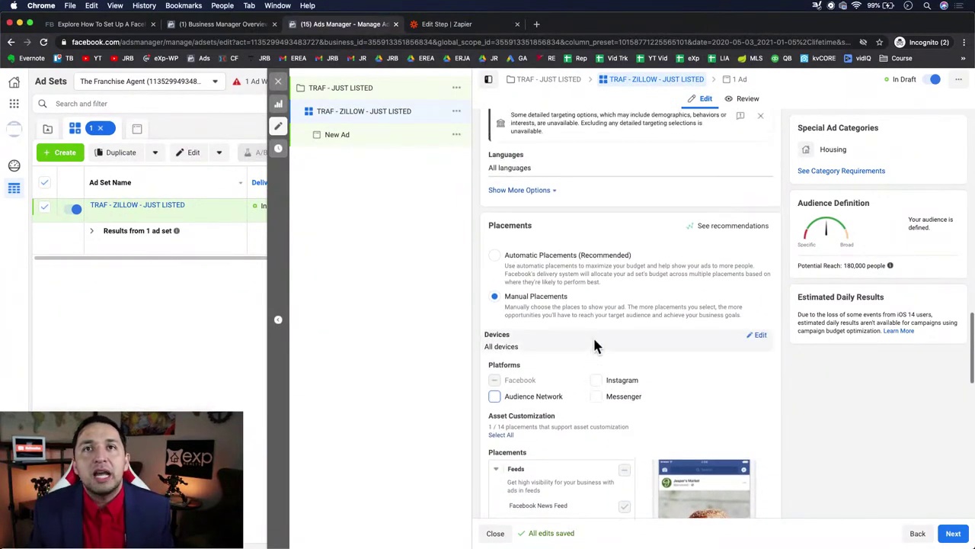
scroll(596, 345, "up", 1)
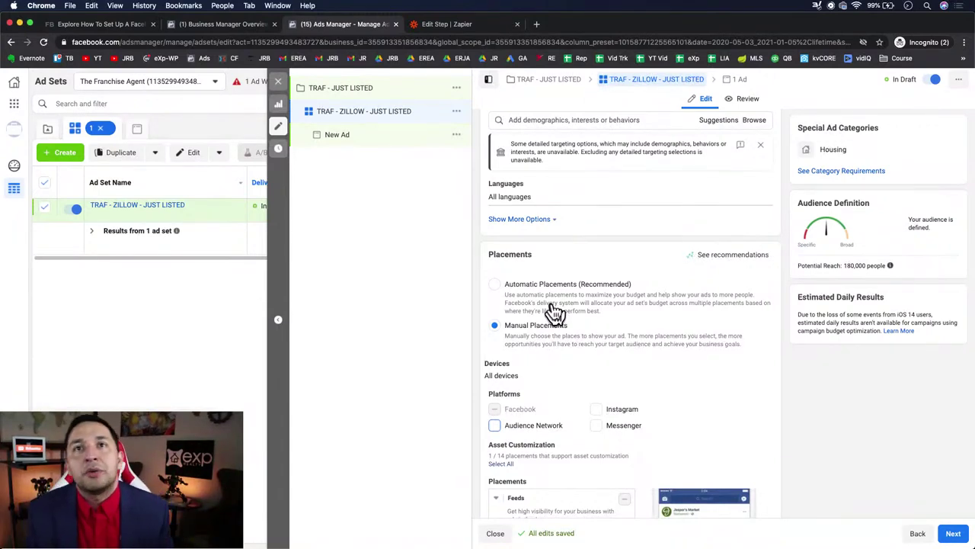
scroll(555, 313, "down", 2)
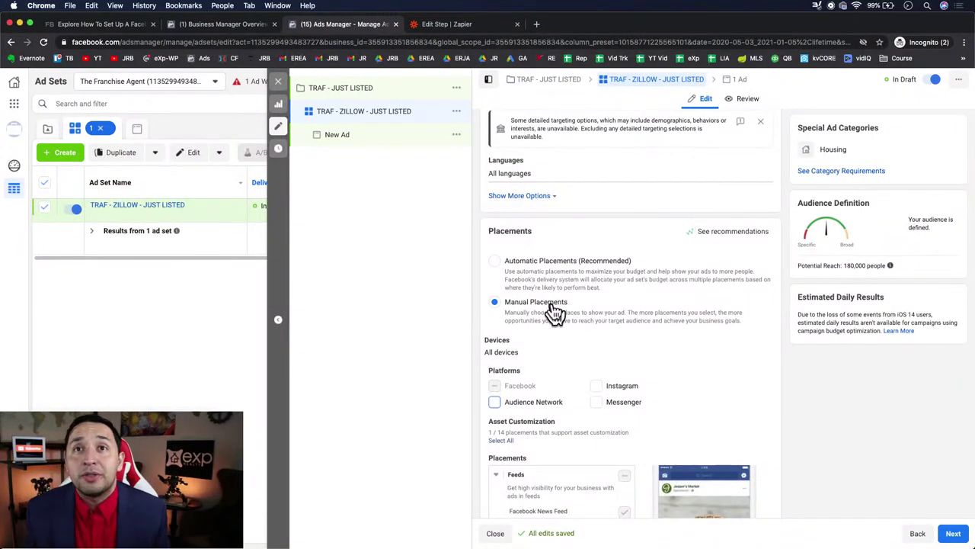
scroll(555, 308, "down", 2)
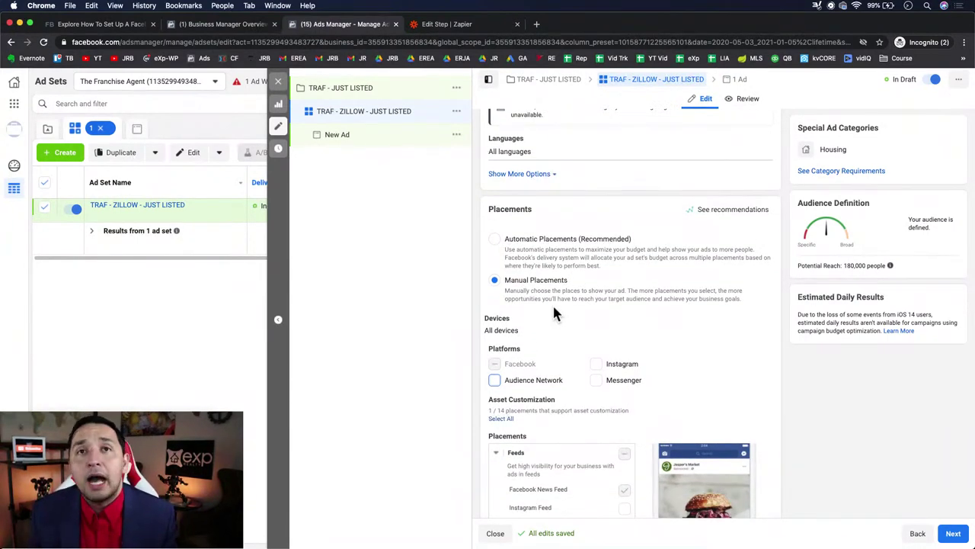
scroll(554, 311, "down", 5)
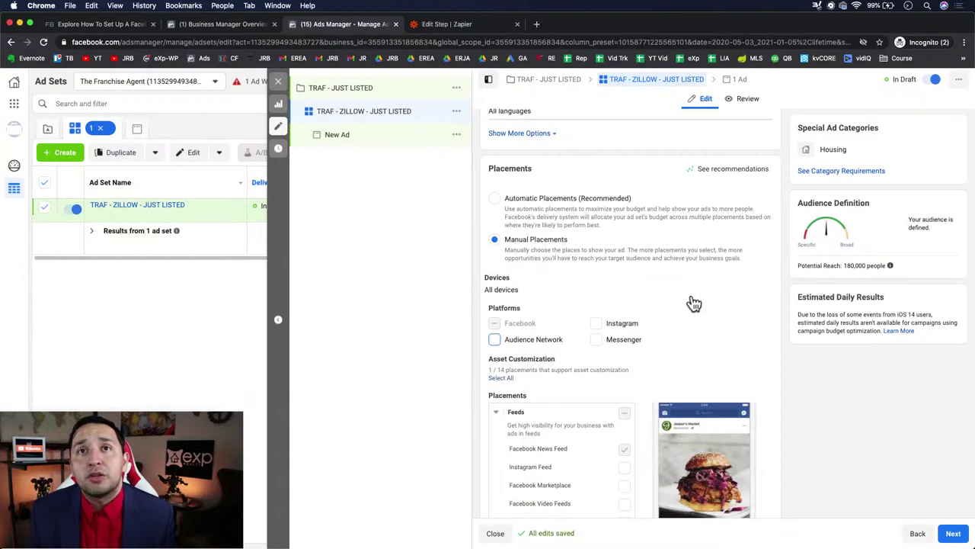
scroll(691, 302, "down", 5)
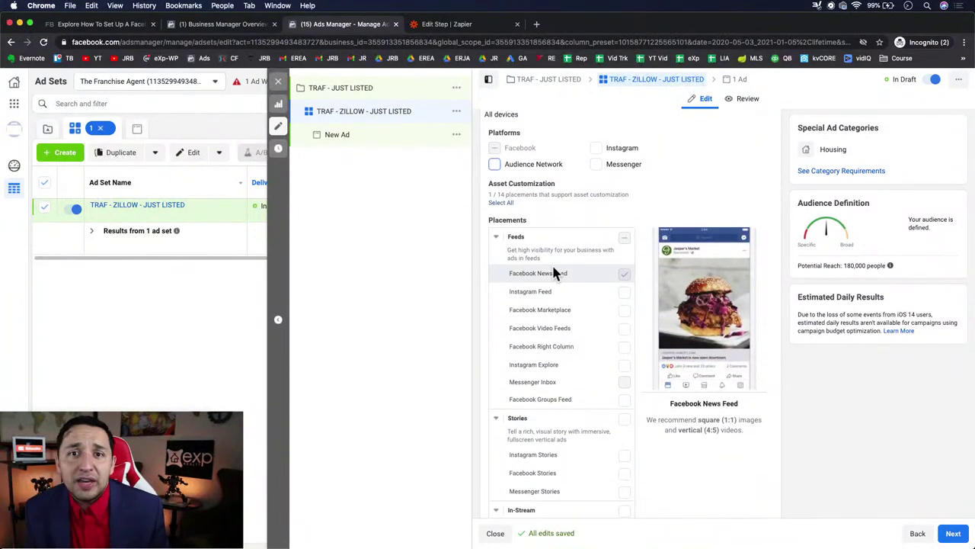
Set the ad set's optimization for ad delivery to Landing Page Views and check the other delivery options.
scroll(621, 408, "down", 15)
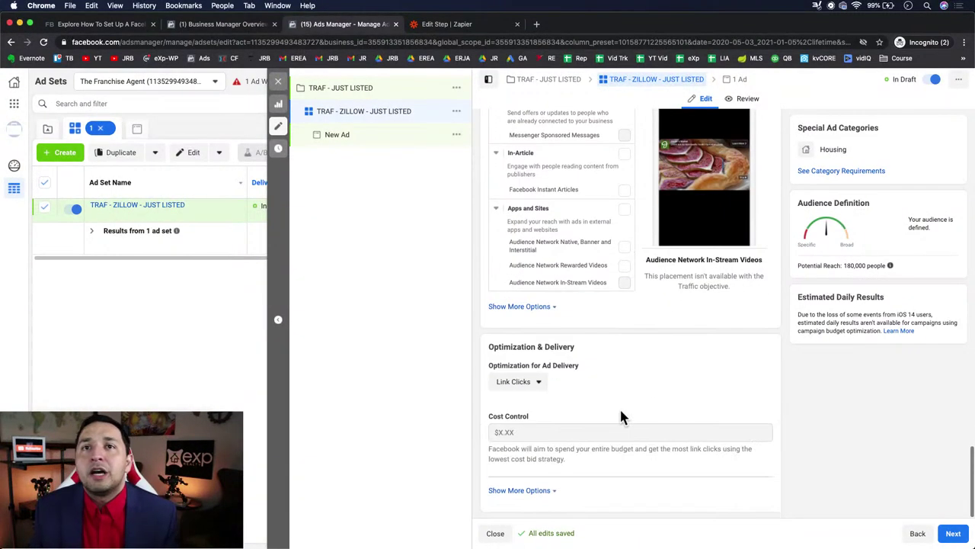
left_click(538, 382)
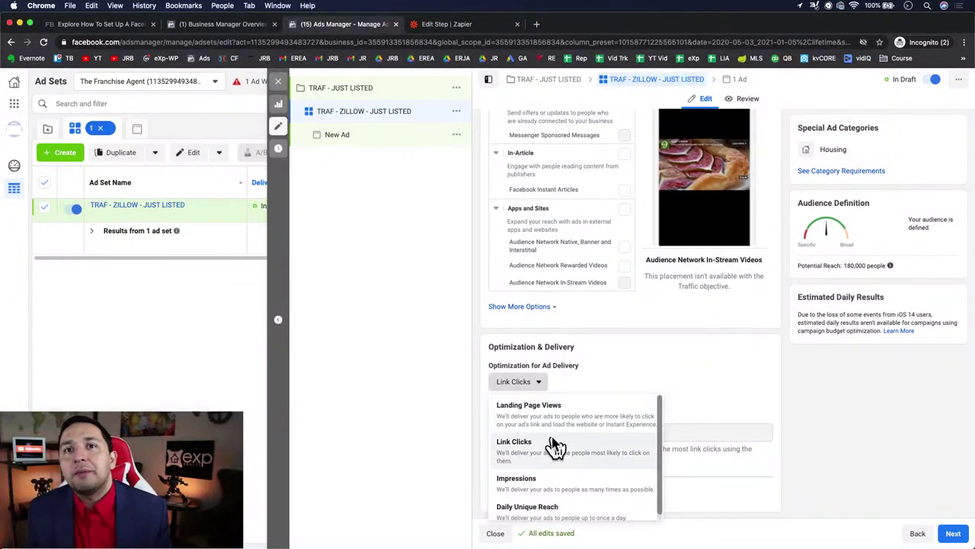
left_click(531, 416)
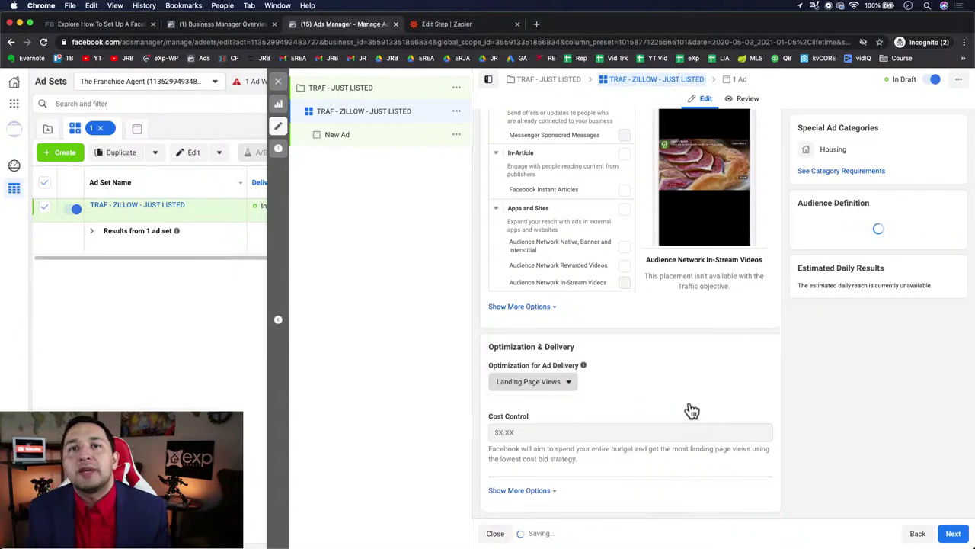
left_click(529, 385)
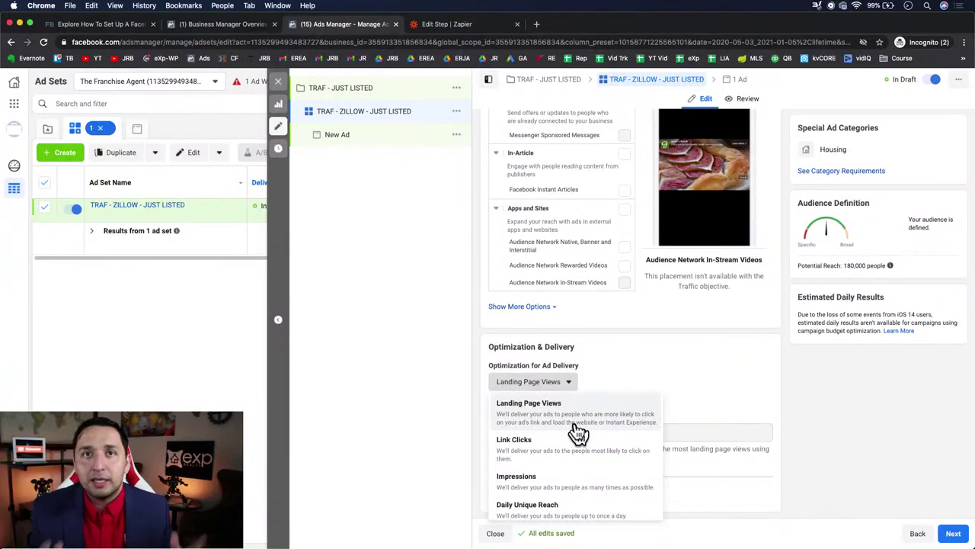
left_click(729, 375)
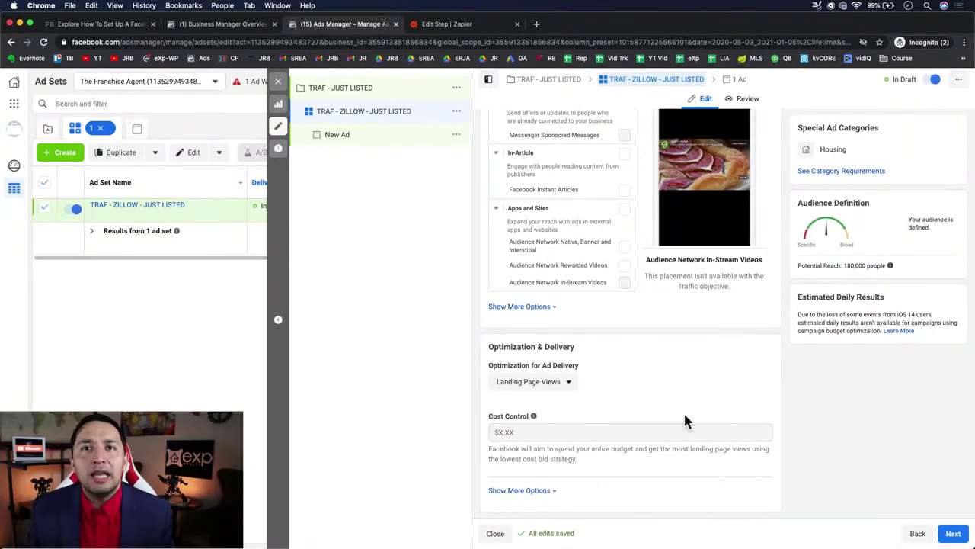
Copy the ad set's name, continue to the ad level and rename the ad TRAF - ZILLOW - JUST LISTED.
scroll(683, 412, "up", 15)
triple_click(562, 145)
key("super+c")
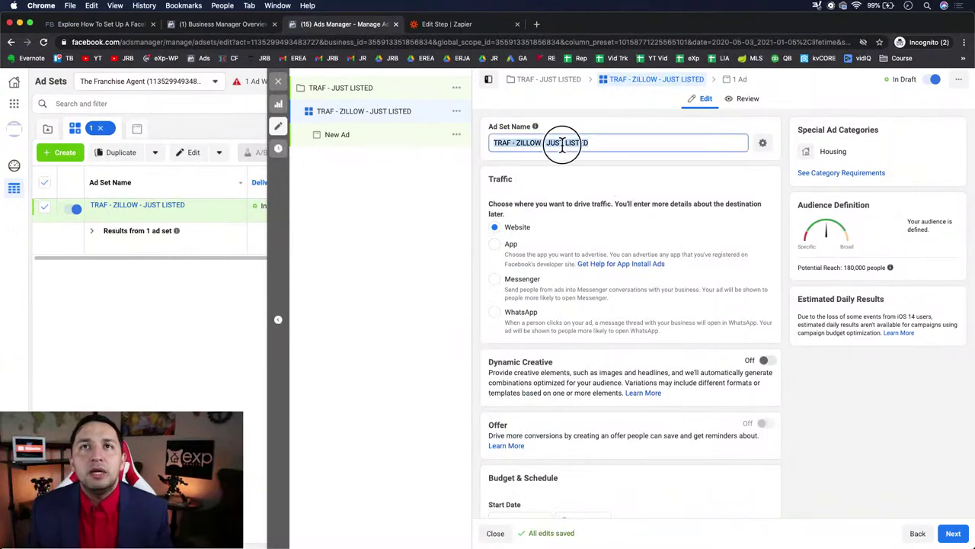
scroll(735, 405, "down", 15)
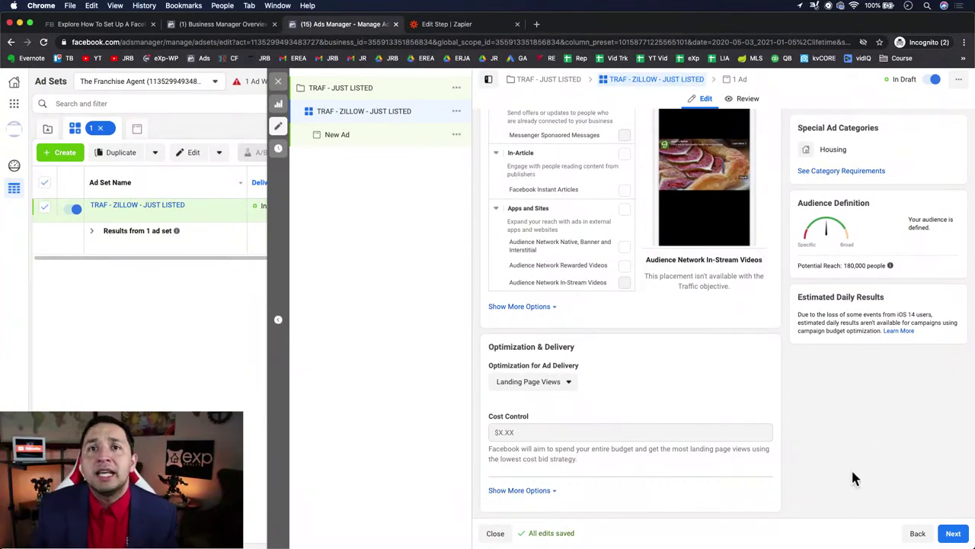
left_click(954, 534)
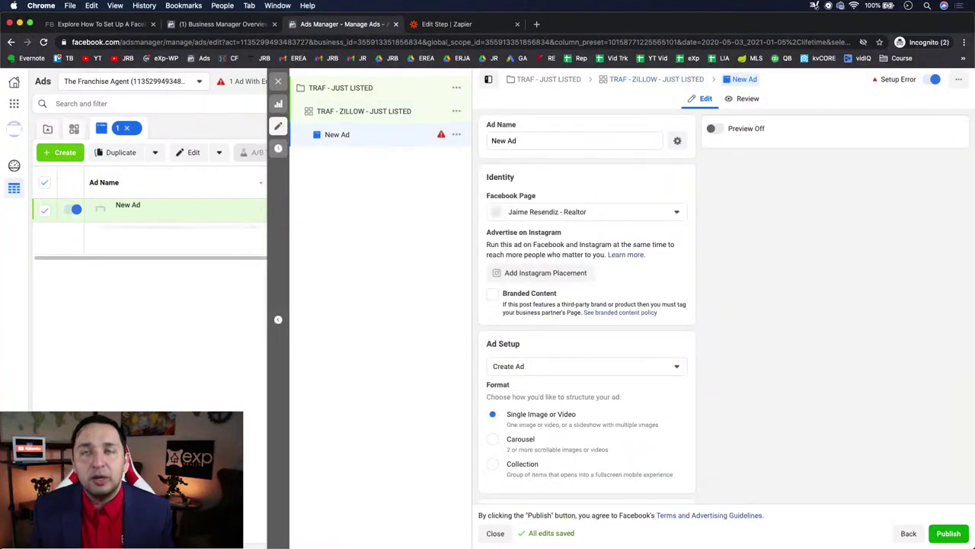
left_click(540, 142)
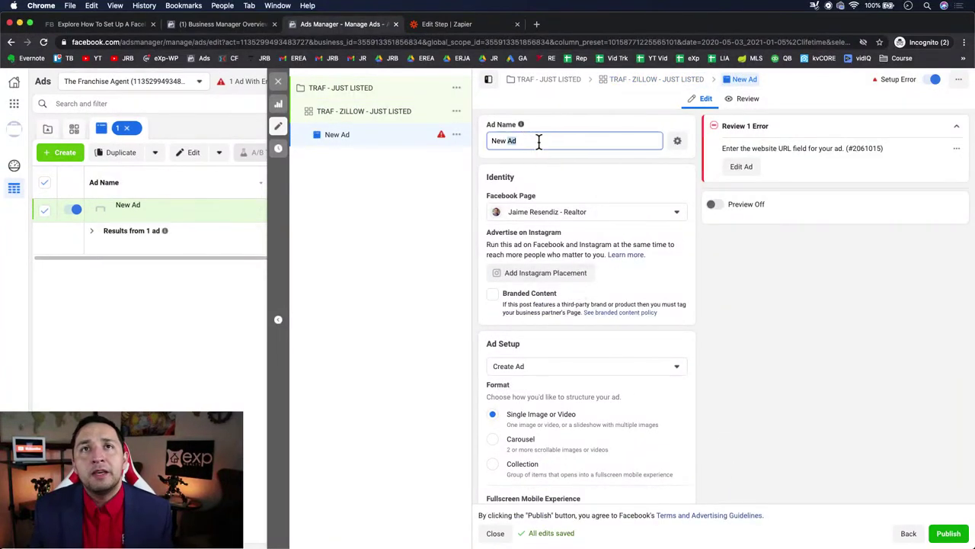
key("super+a")
key("super+v")
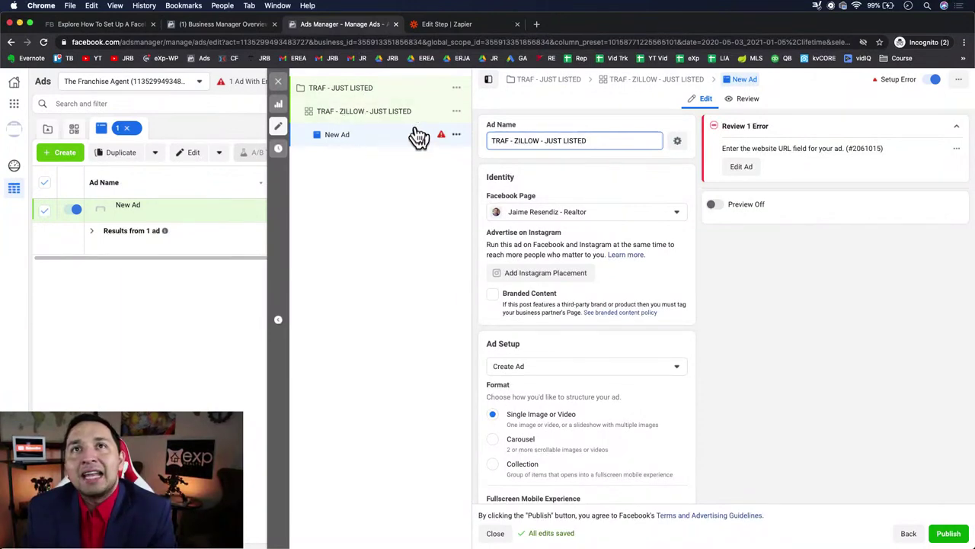
left_click(614, 172)
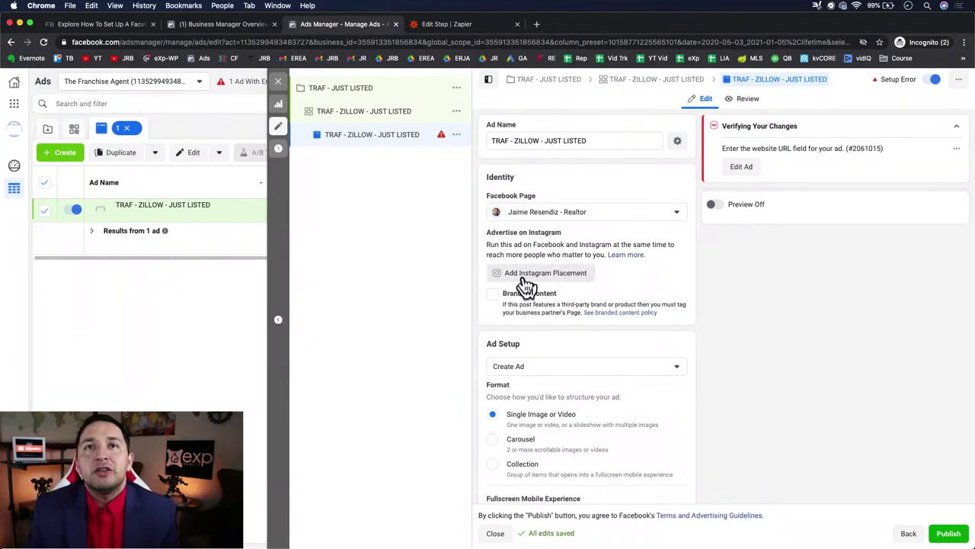
Examine the ad's identity, setup, format and creative sections, including the media, primary text, headline and description fields.
scroll(652, 305, "down", 1)
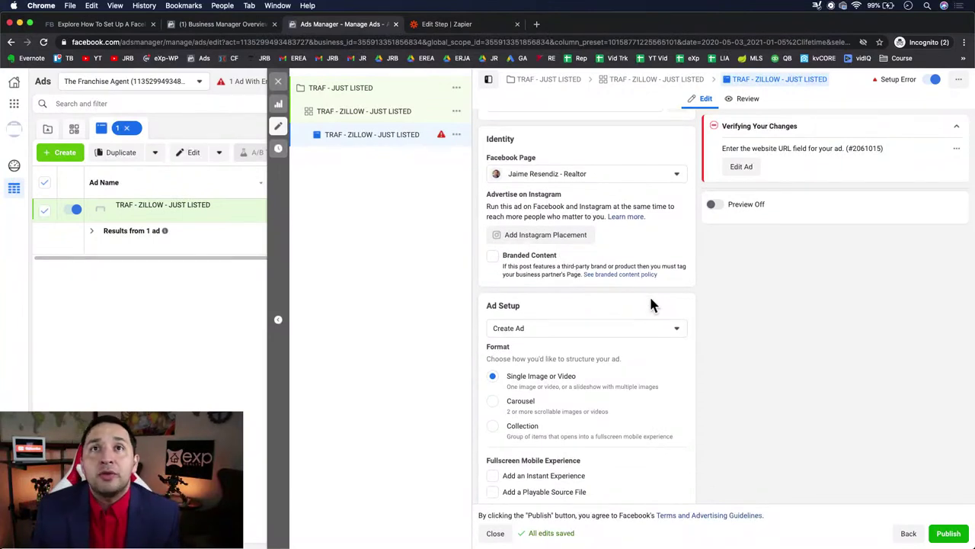
scroll(651, 304, "down", 1)
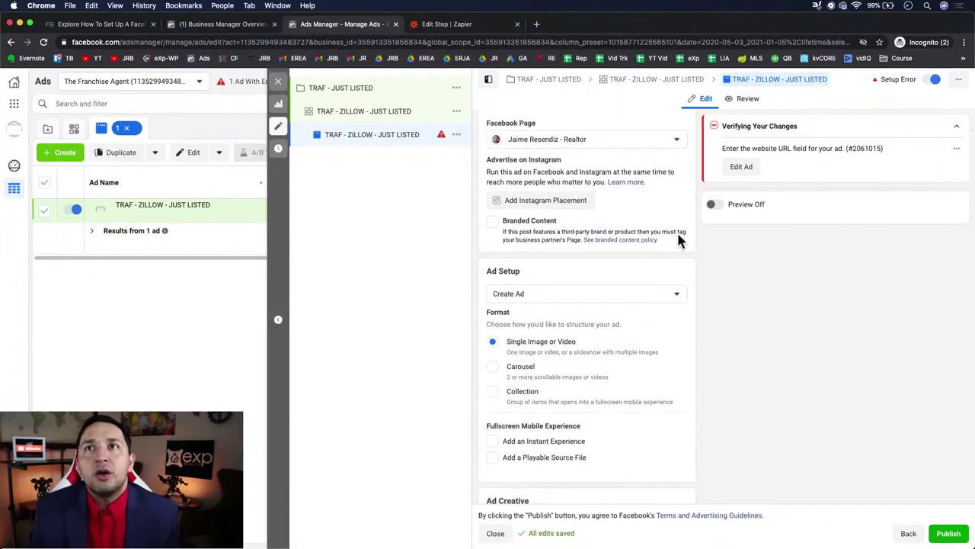
scroll(678, 337, "down", 2)
scroll(677, 335, "up", 3)
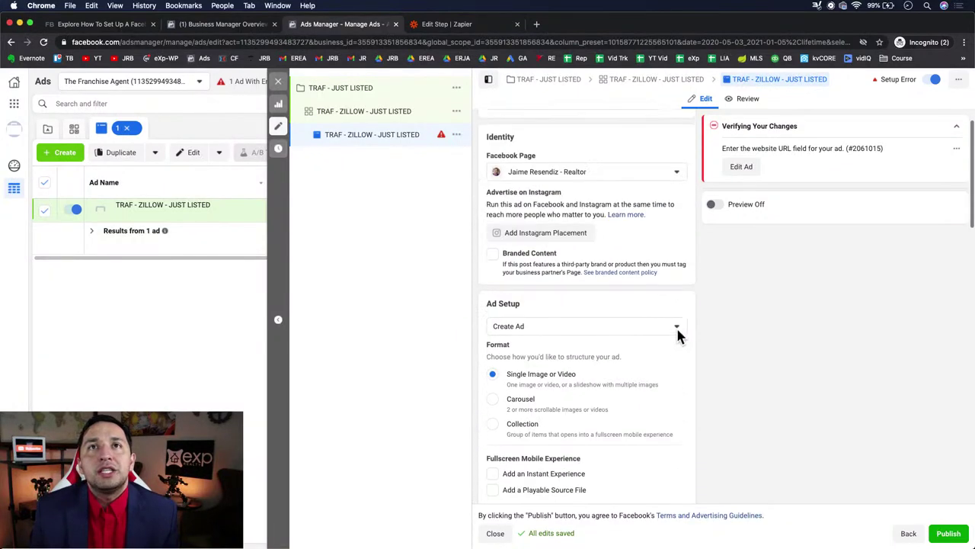
scroll(600, 277, "down", 4)
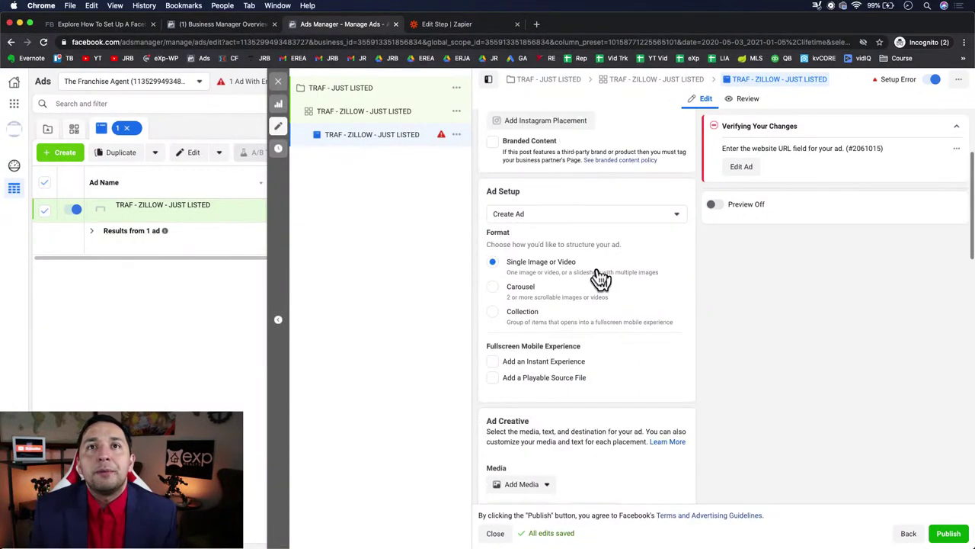
scroll(545, 216, "down", 1)
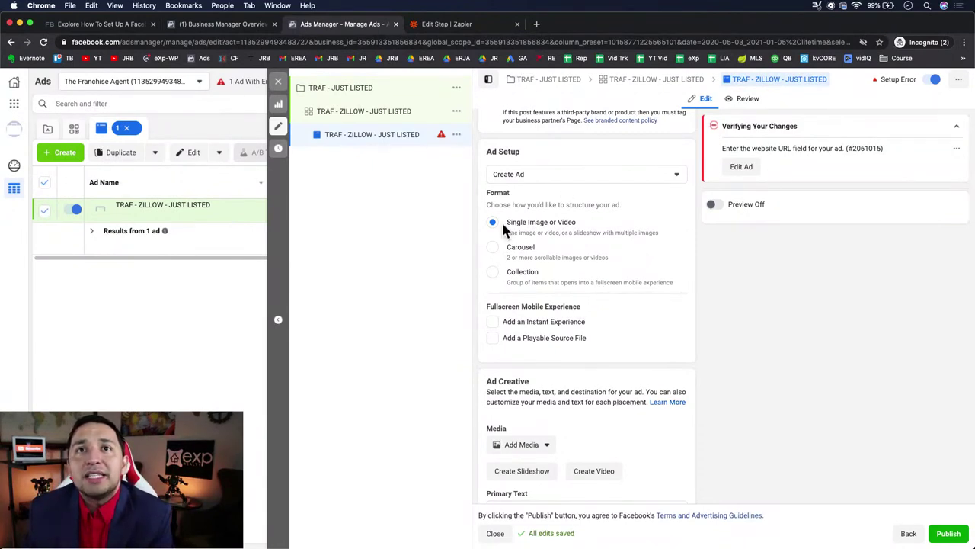
scroll(555, 471, "down", 5)
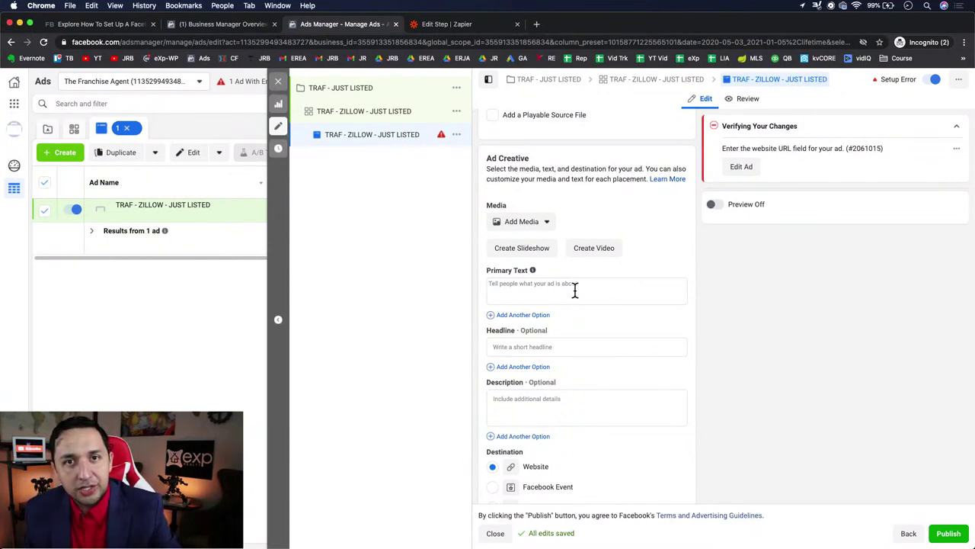
scroll(576, 290, "up", 5)
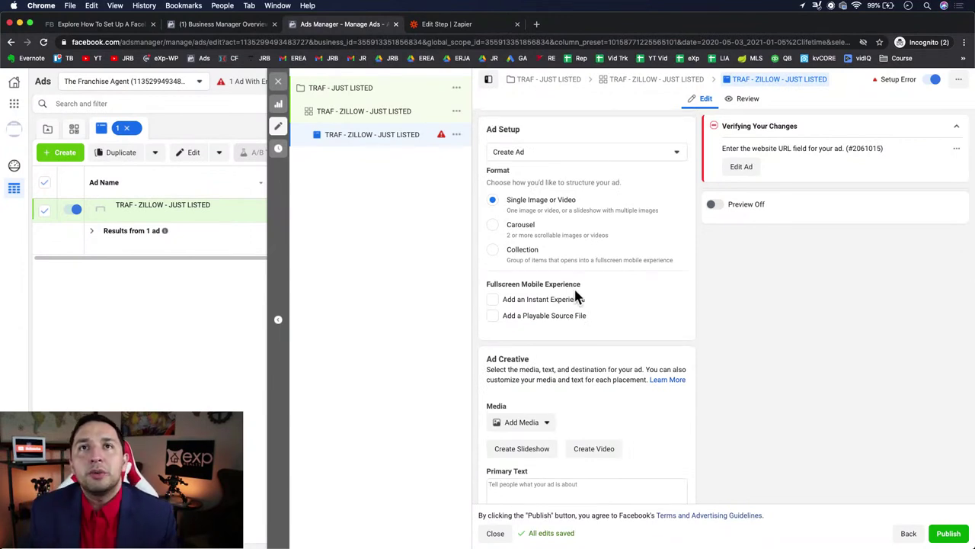
Change the ad's format to Carousel and check how it looks in the Facebook Feeds preview.
left_click(508, 228)
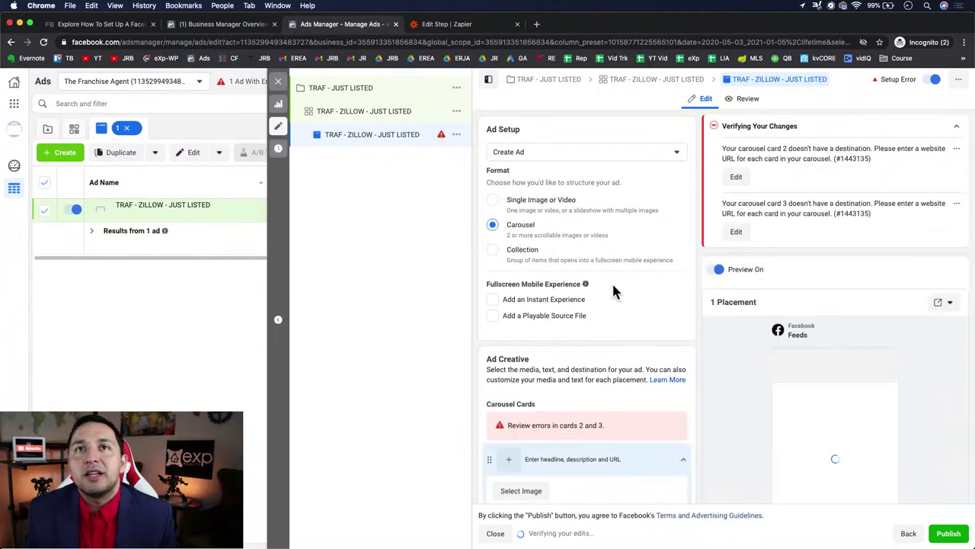
scroll(826, 351, "down", 2)
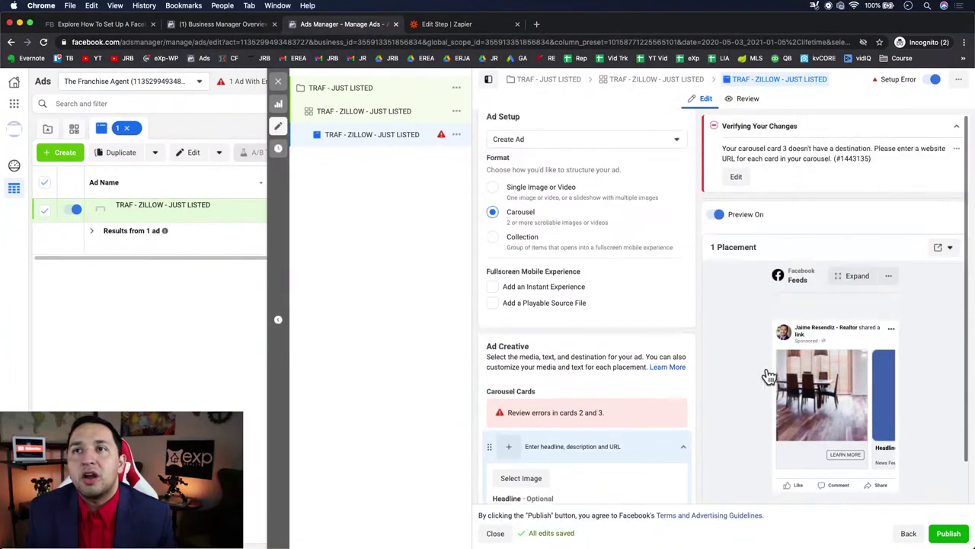
scroll(766, 375, "up", 5)
scroll(595, 381, "down", 3)
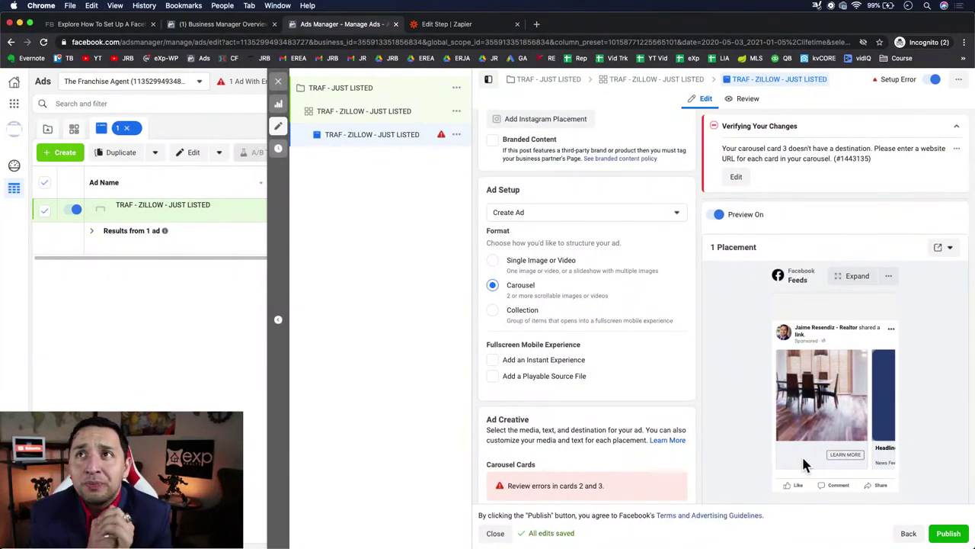
Look up the invideo.io website in a new browser tab, and return to the ad in Ads Manager.
left_click(536, 28)
type("invido")
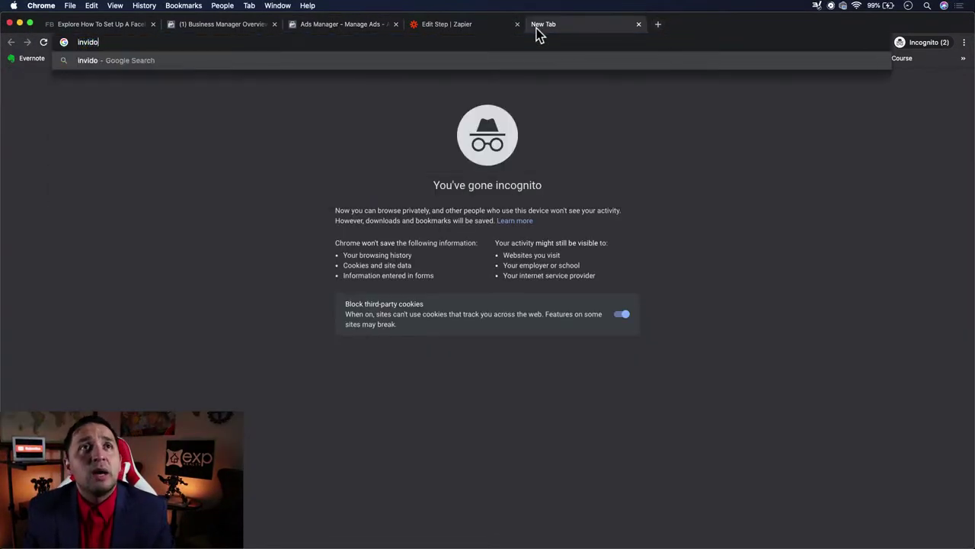
key("BackSpace")
type("eo")
key("Return")
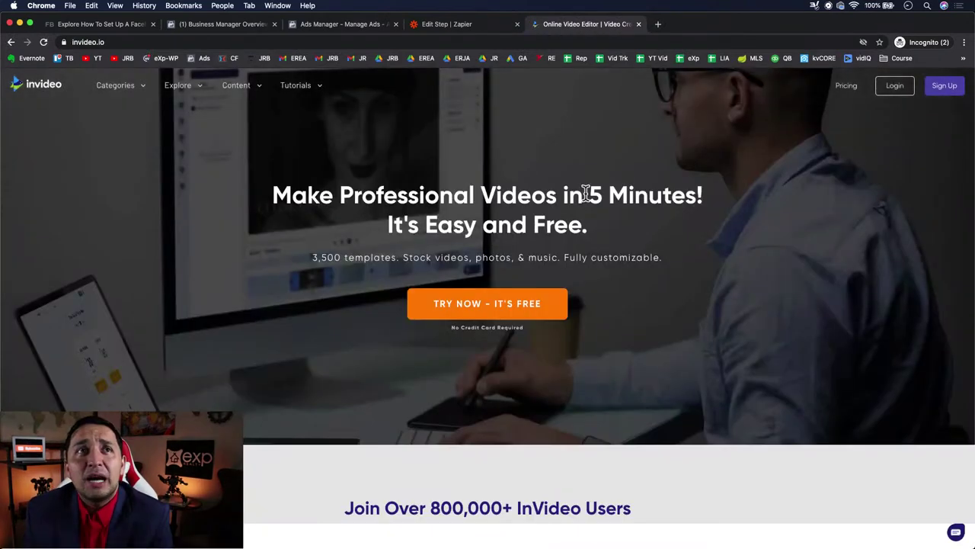
left_click(317, 27)
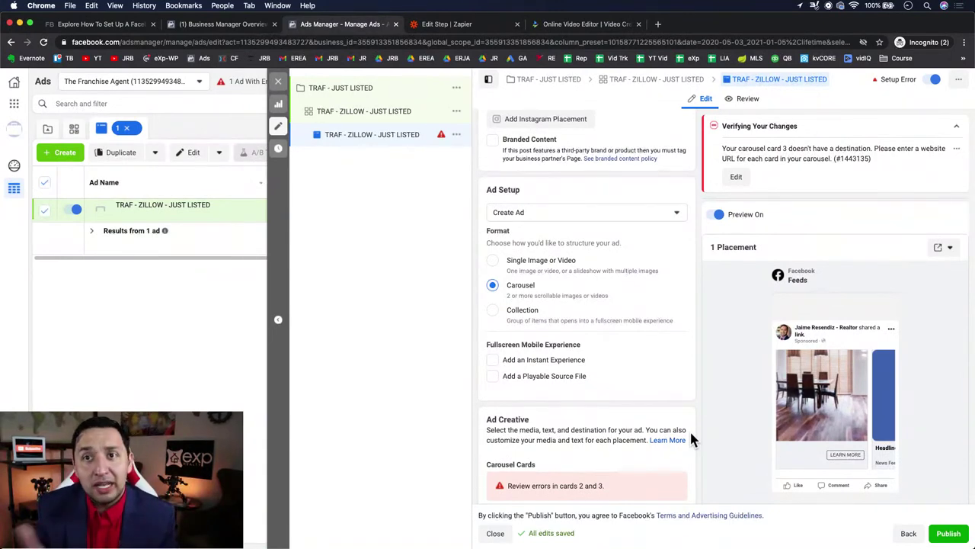
Try the Collection format for the ad, and set its format to Single Image or Video.
scroll(690, 433, "down", 2)
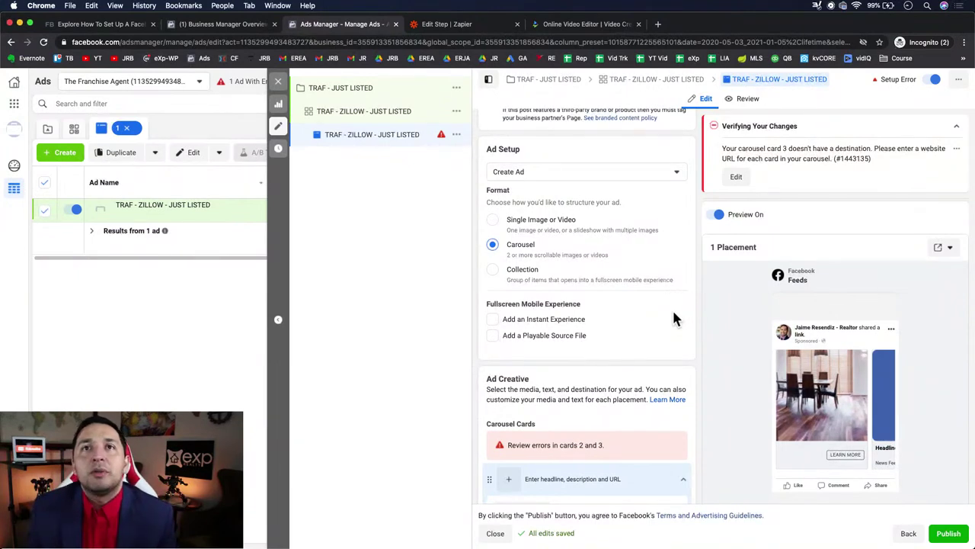
scroll(673, 318, "down", 2)
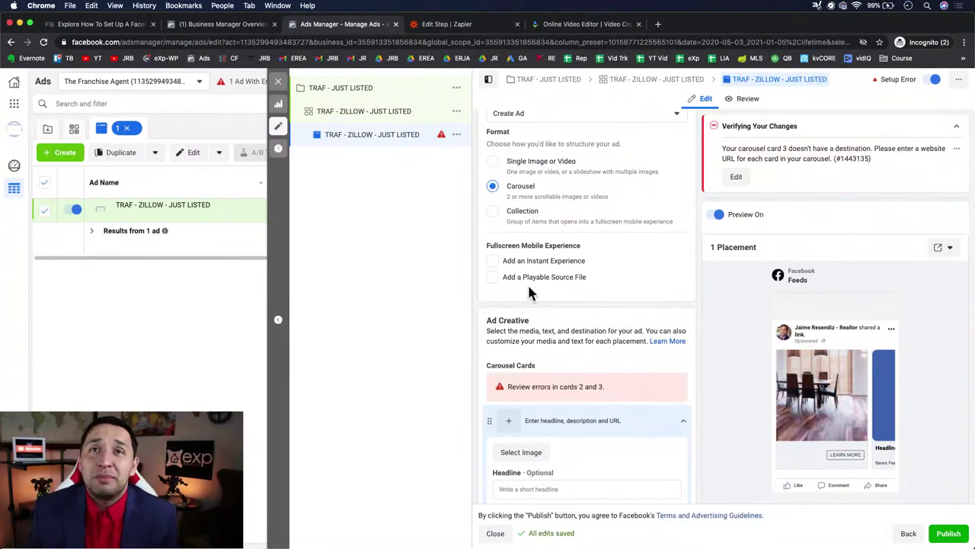
scroll(531, 294, "up", 2)
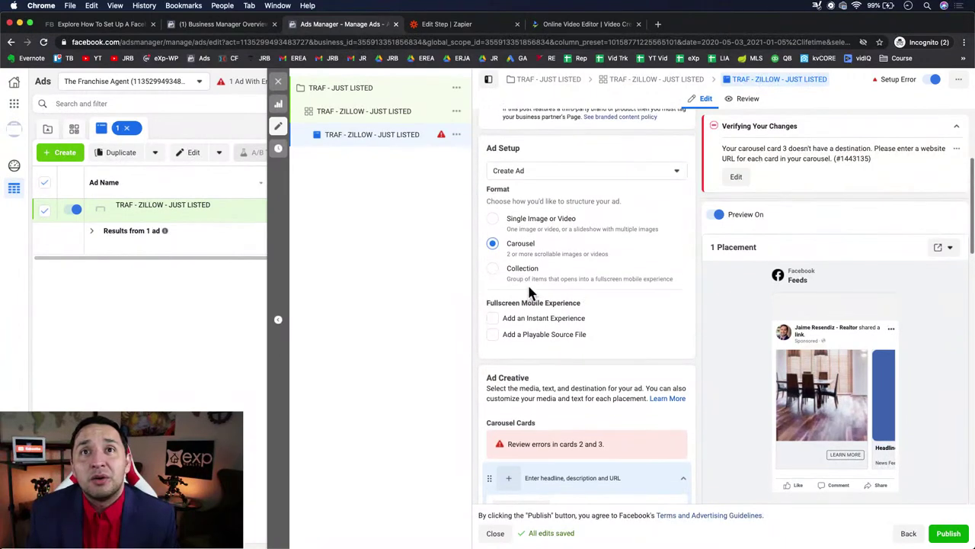
left_click(492, 268)
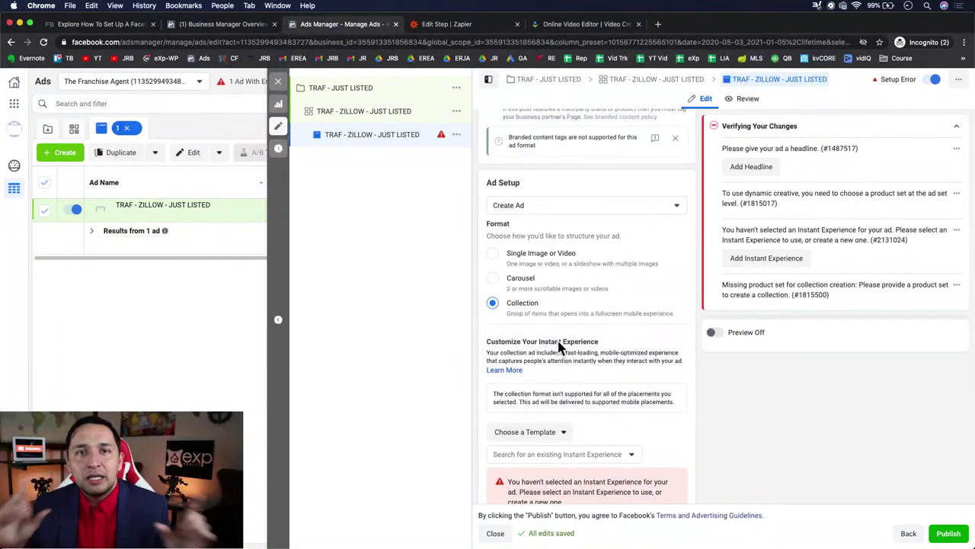
left_click(493, 254)
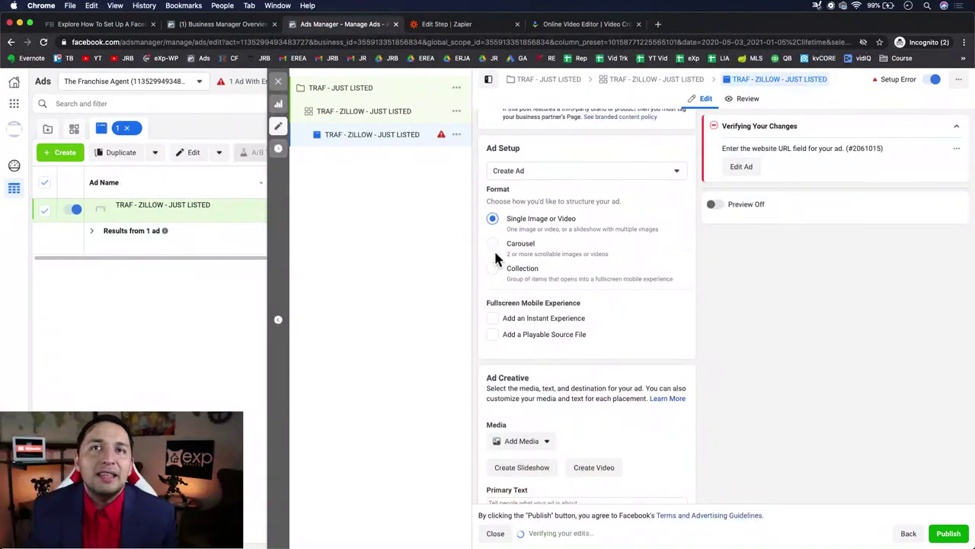
Add the house photo IMG_4451.jpg from the account images as the ad's media.
scroll(592, 307, "down", 1)
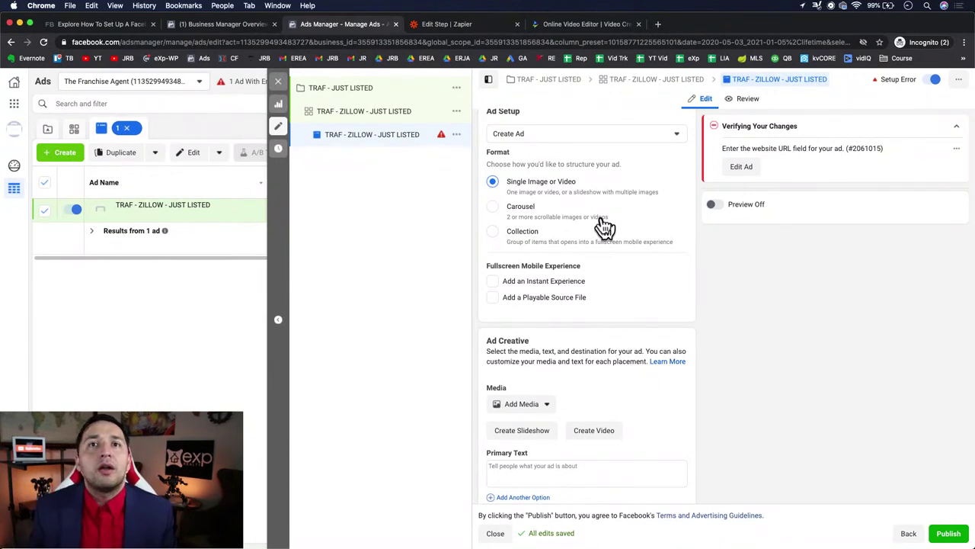
scroll(602, 224, "down", 3)
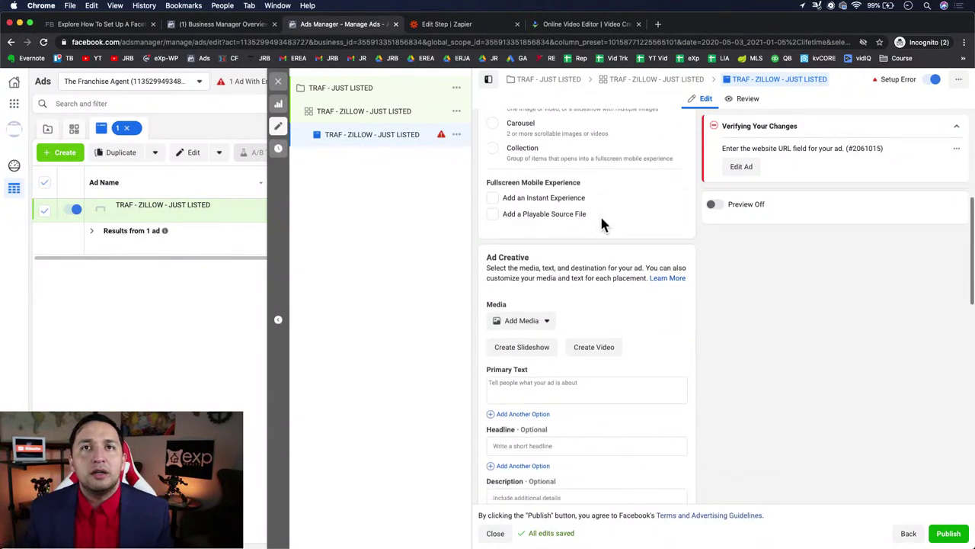
scroll(602, 225, "up", 4)
scroll(567, 305, "down", 5)
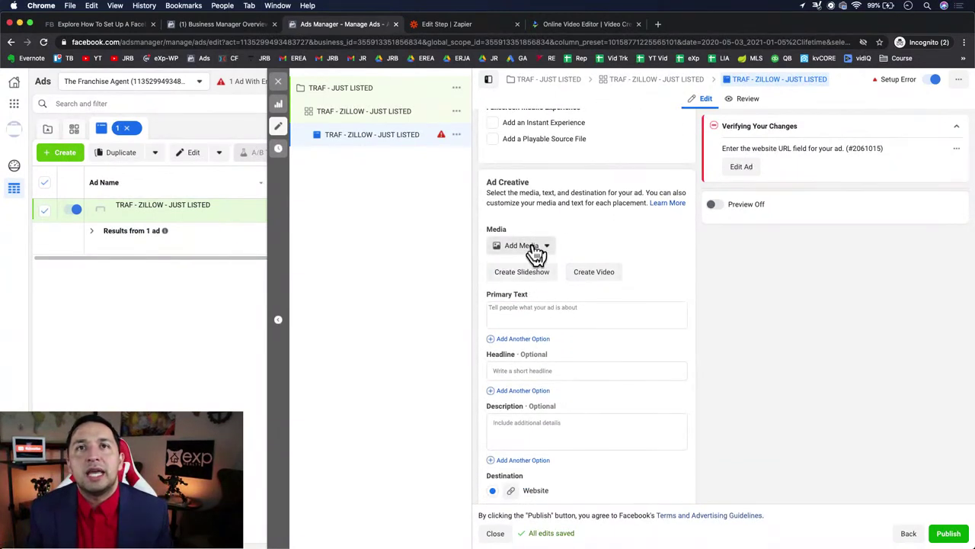
left_click(534, 250)
left_click(524, 268)
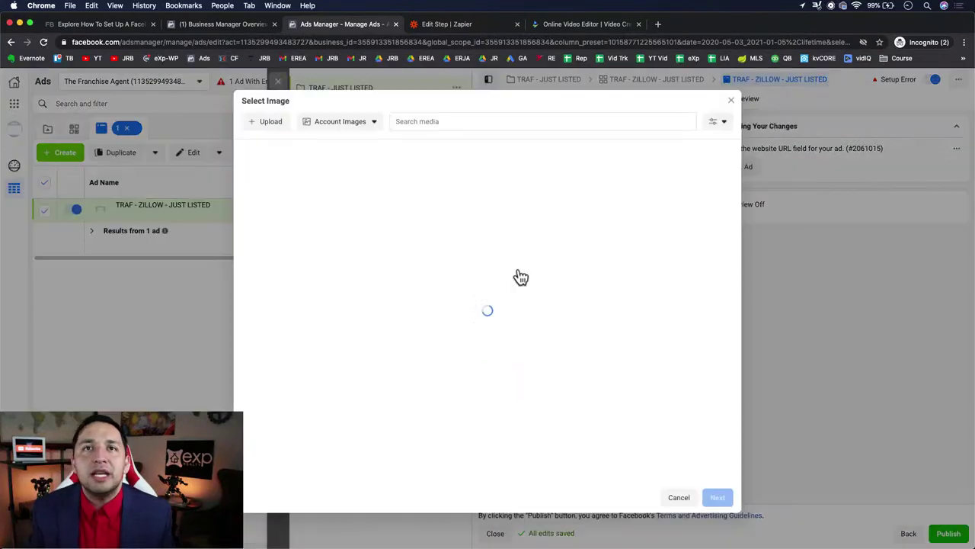
left_click(389, 174)
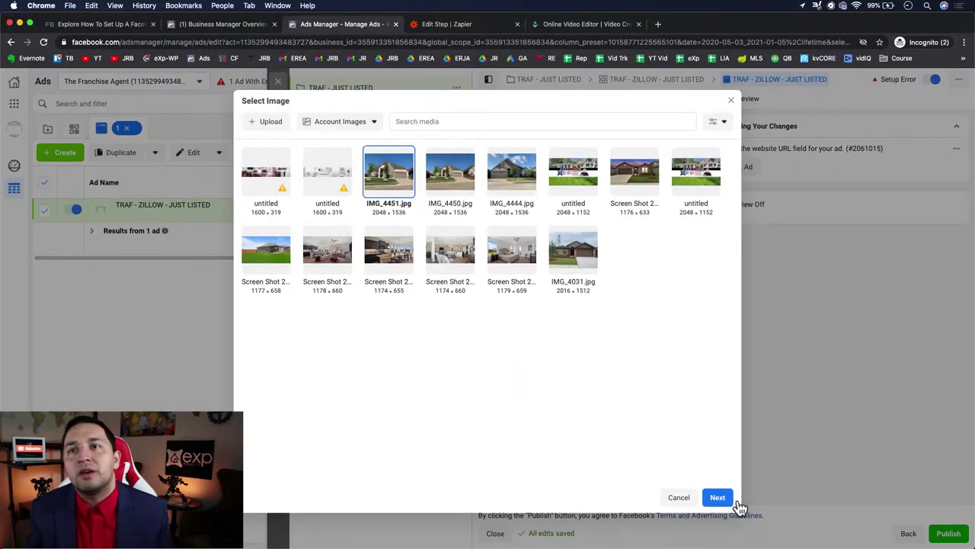
left_click(716, 498)
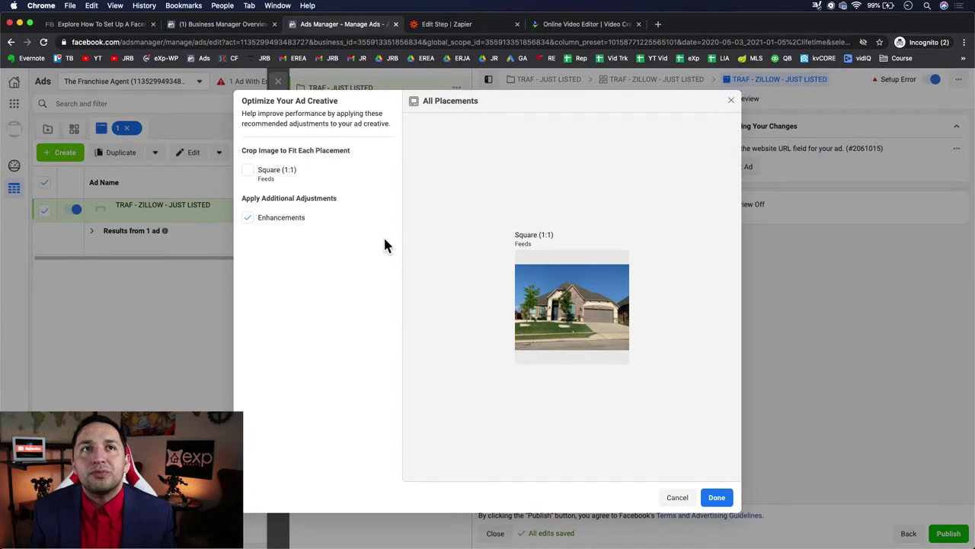
Try the Square (1:1) feed crop on the house photo, turn it off again and apply the image with Enhancements on.
left_click(276, 172)
mouse_move(600, 308)
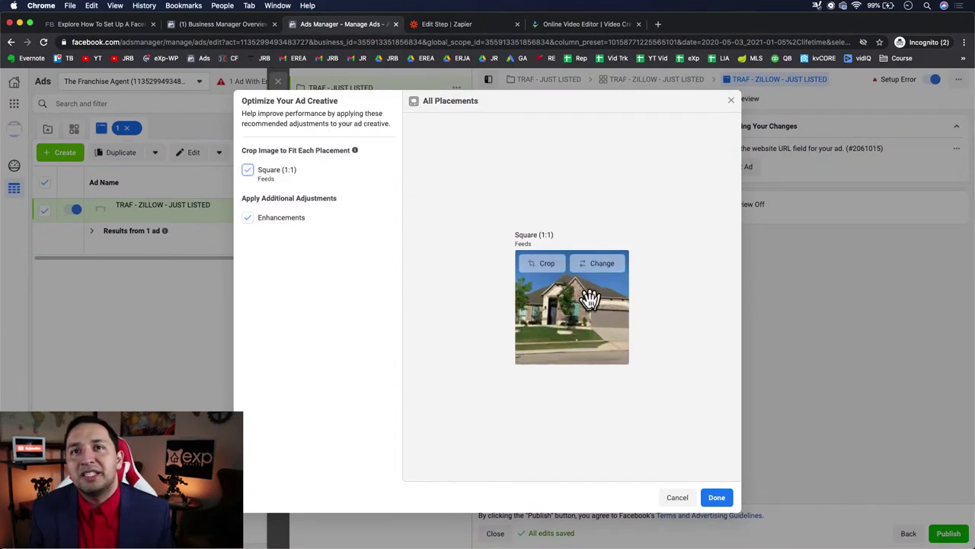
mouse_move(588, 331)
left_mouse_down()
mouse_move(545, 328)
mouse_move(492, 343)
mouse_move(614, 340)
mouse_move(594, 340)
left_mouse_up()
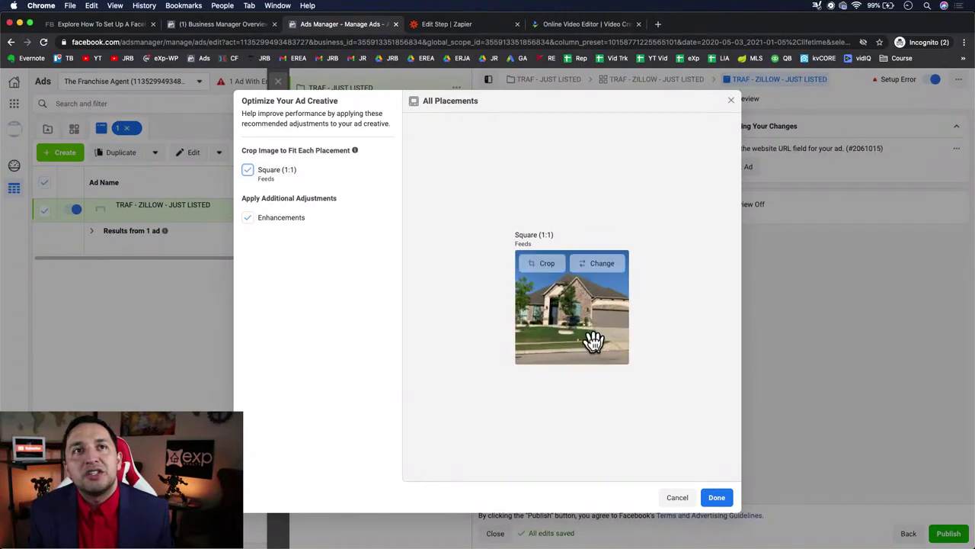
left_click(249, 171)
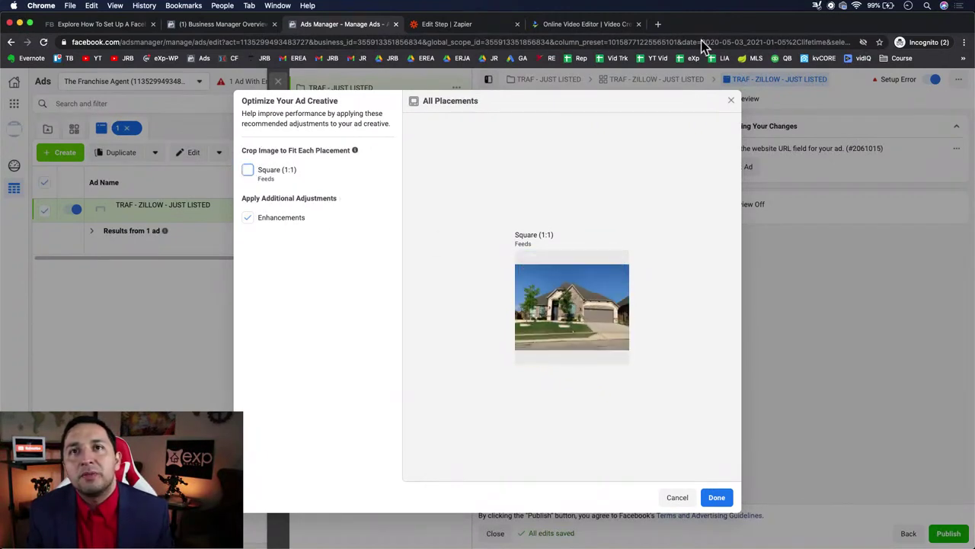
left_click(715, 503)
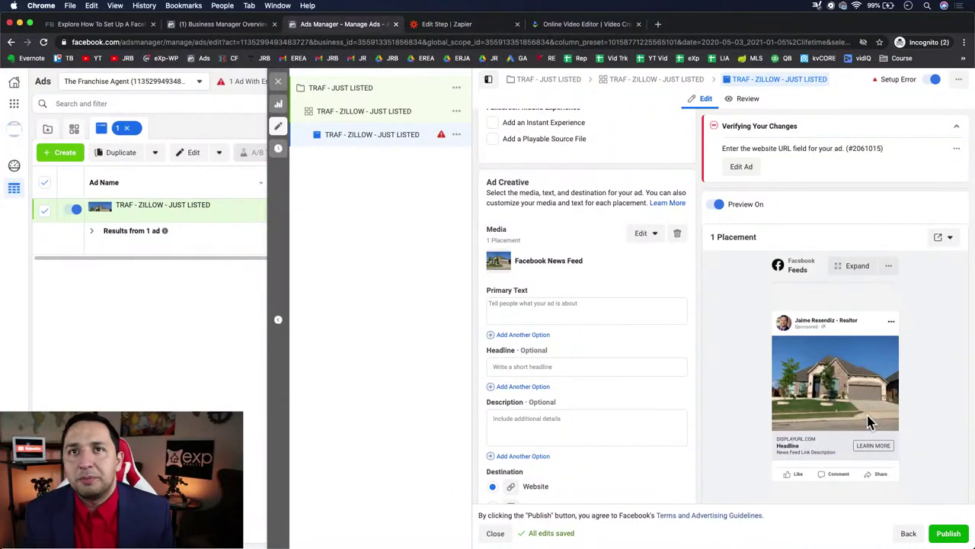
Enter "JUST LISTED home in Las Vegas!" as the opening line of the ad's primary text.
left_click(530, 303)
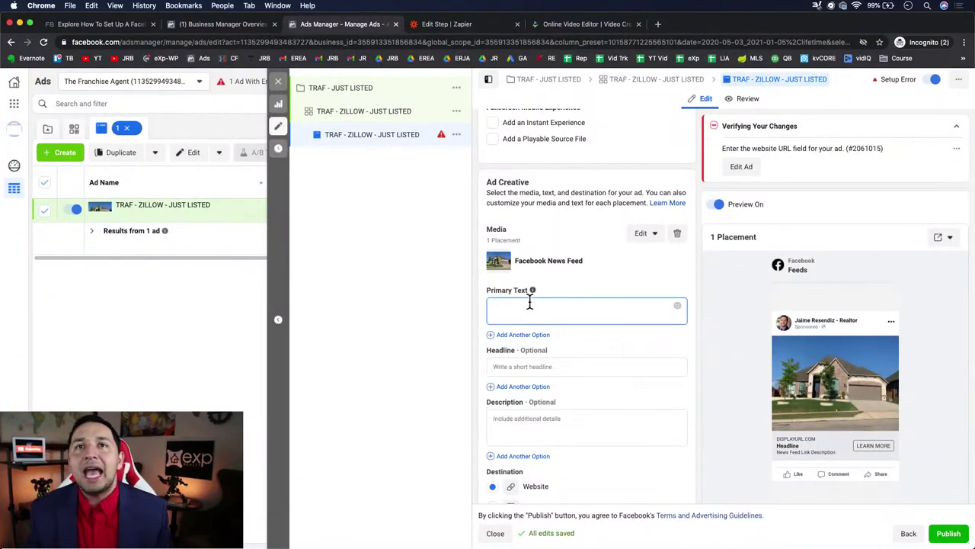
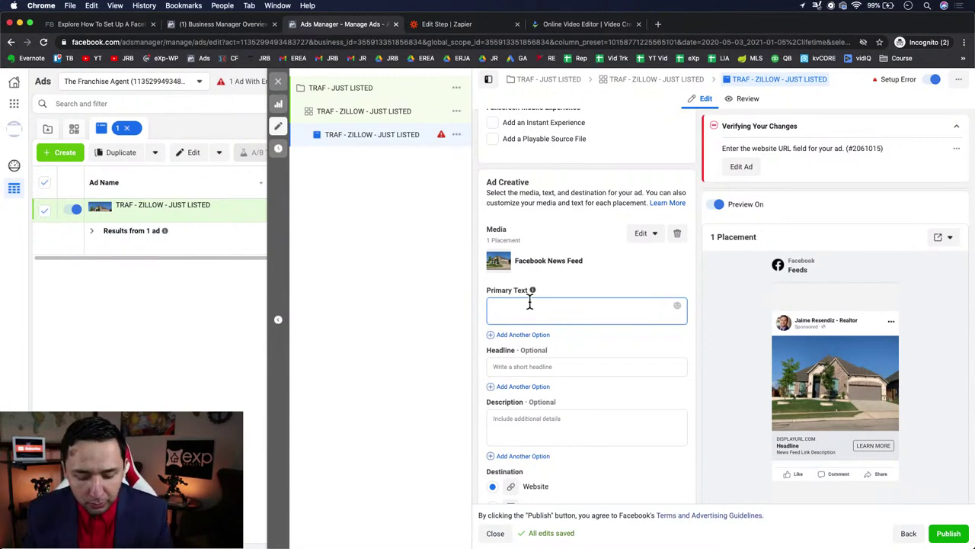
type("JUST LISTED h")
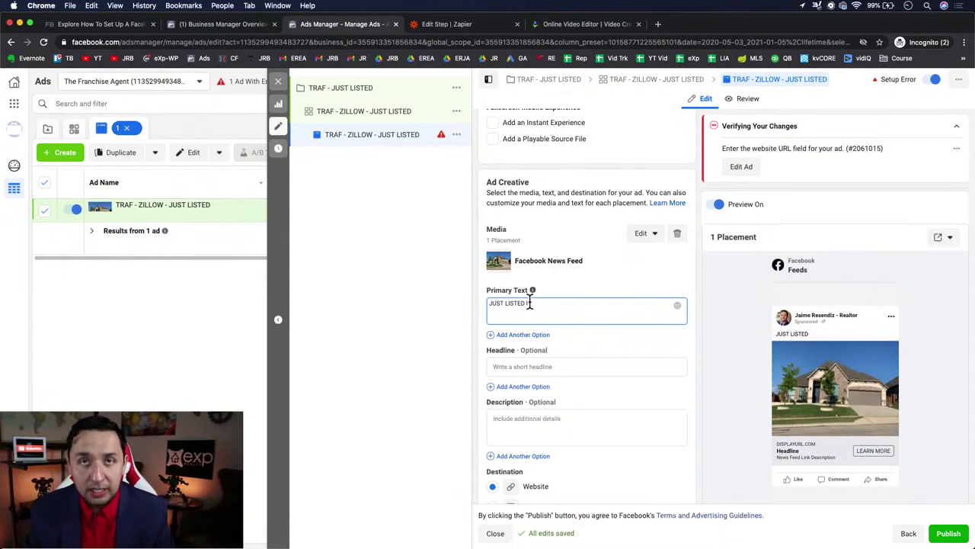
type("ome in")
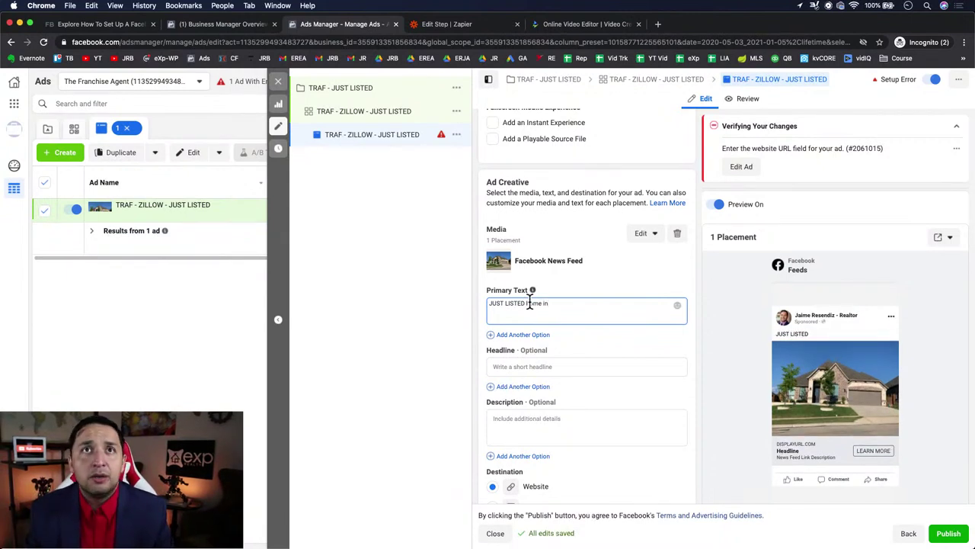
type(" La")
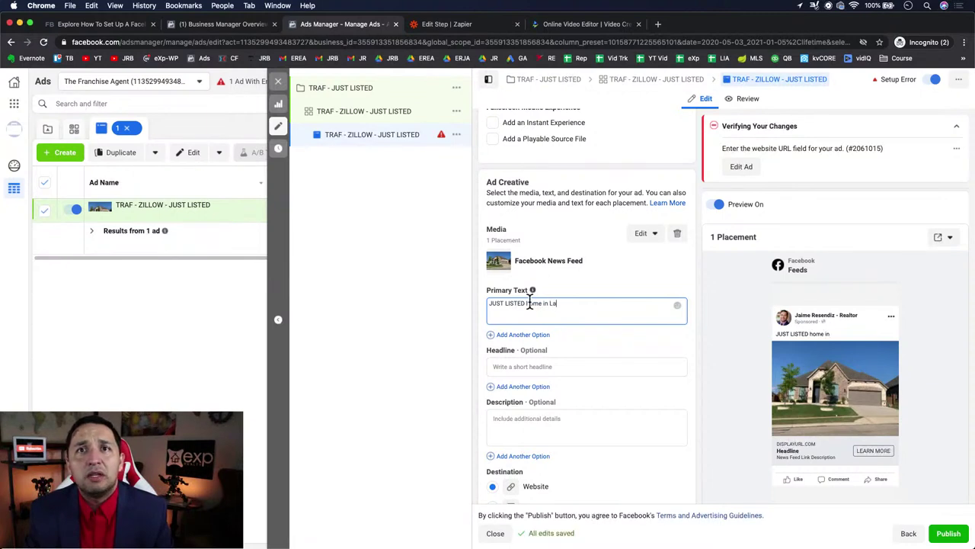
type("s Veg")
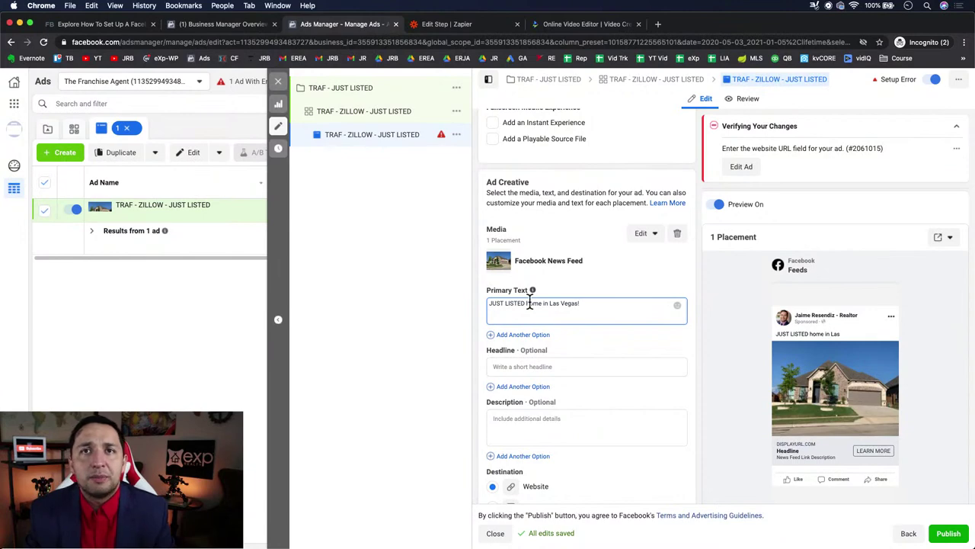
type("as!")
key("Return")
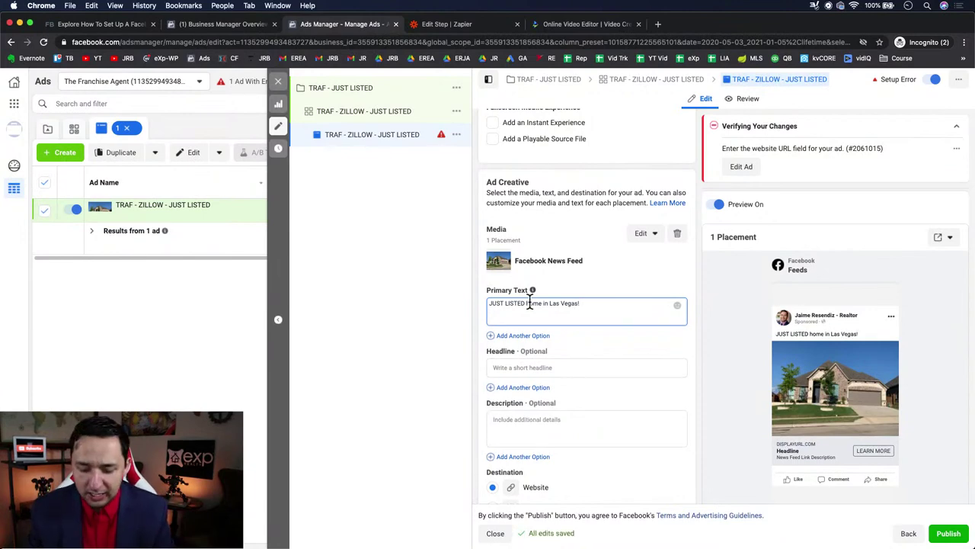
Add a separate line to the primary text starting with "{unique feature} - brand new pool,".
type("{unique")
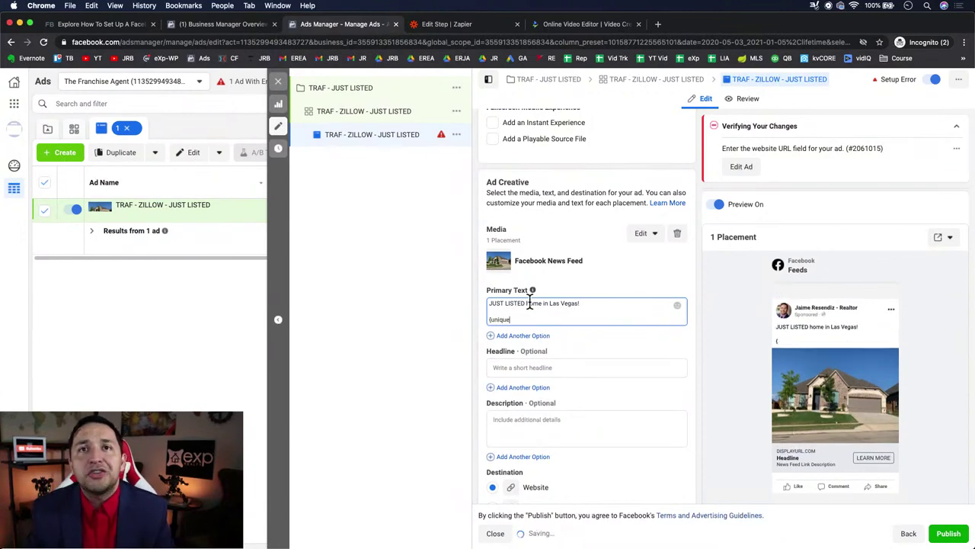
type(" feature")
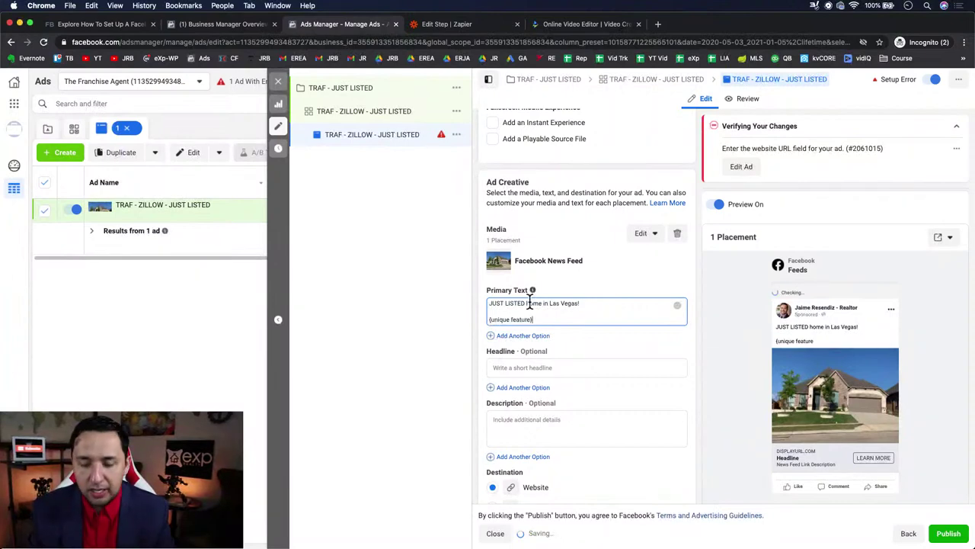
type("}")
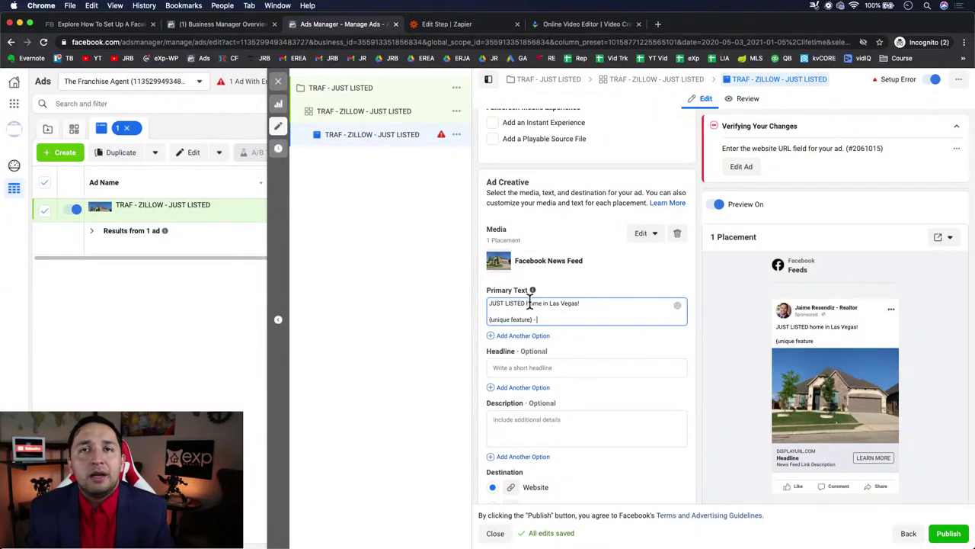
type(" - brand ne")
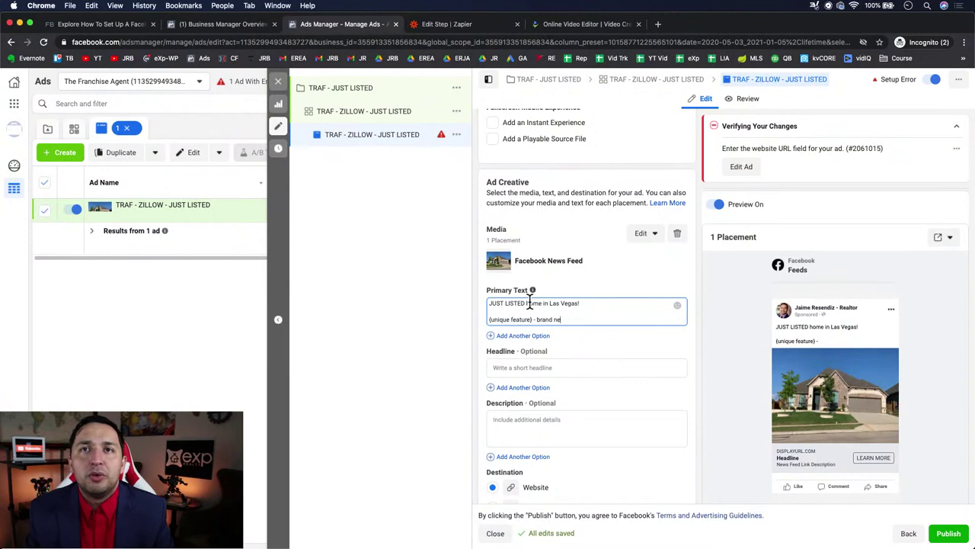
type("w pool, ")
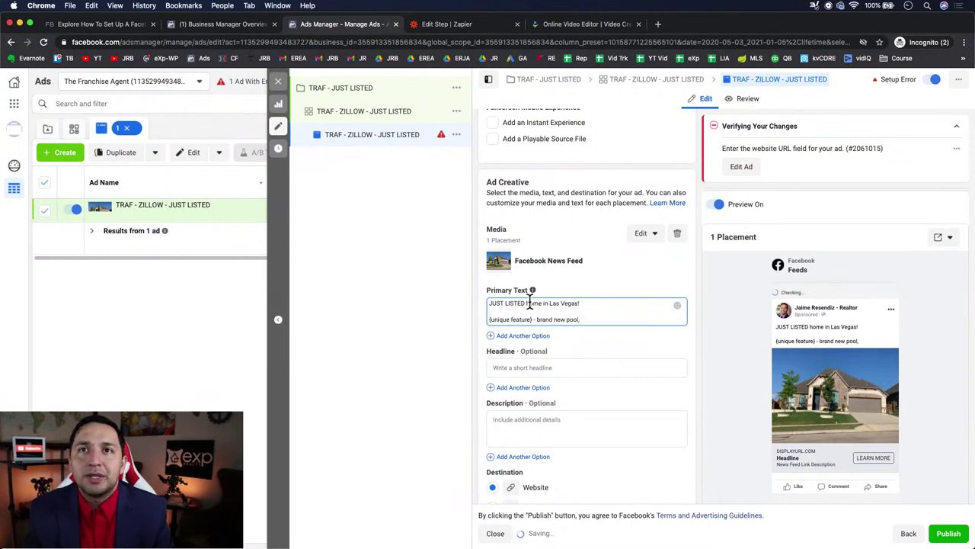
type("bakce")
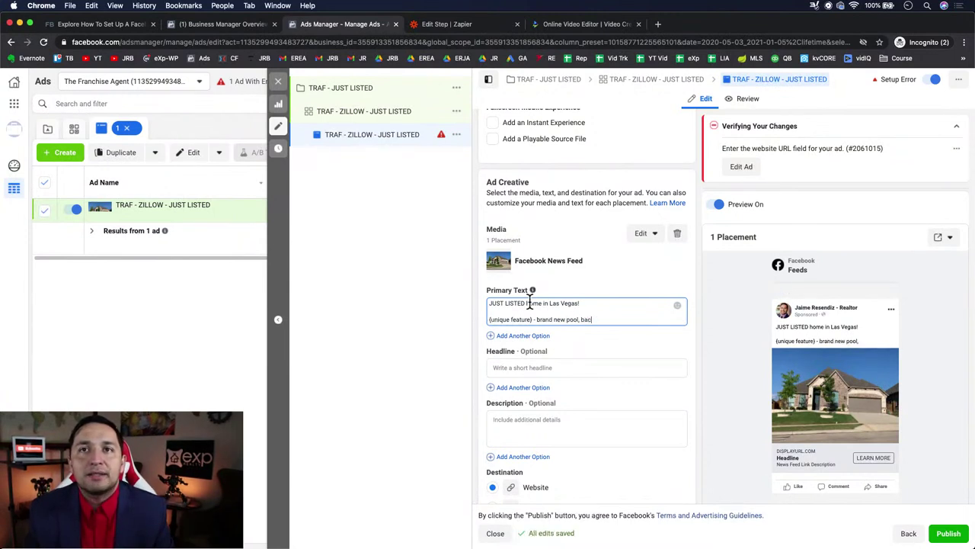
type("ks upp to la")
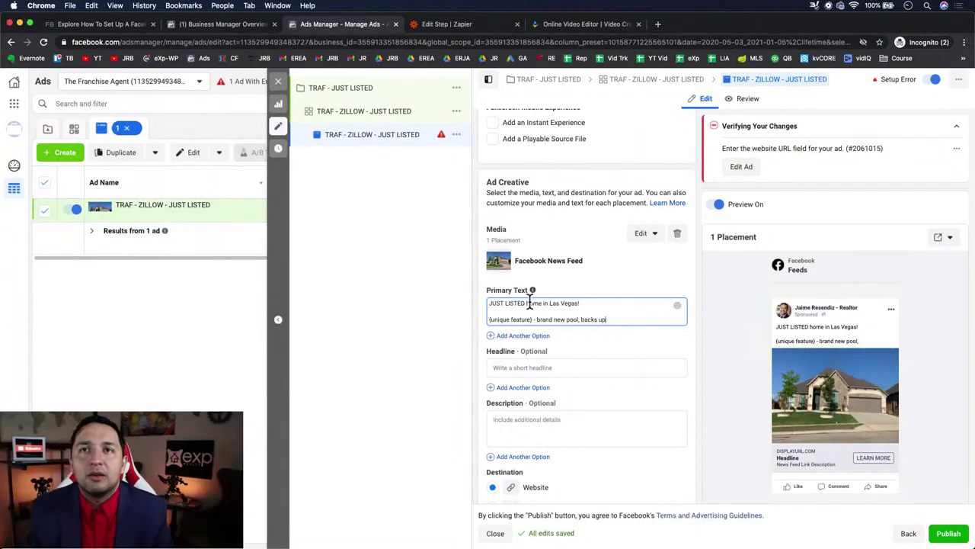
key("BackSpace")
key("BackSpace")
key("BackSpace")
key("BackSpace")
key("BackSpace")
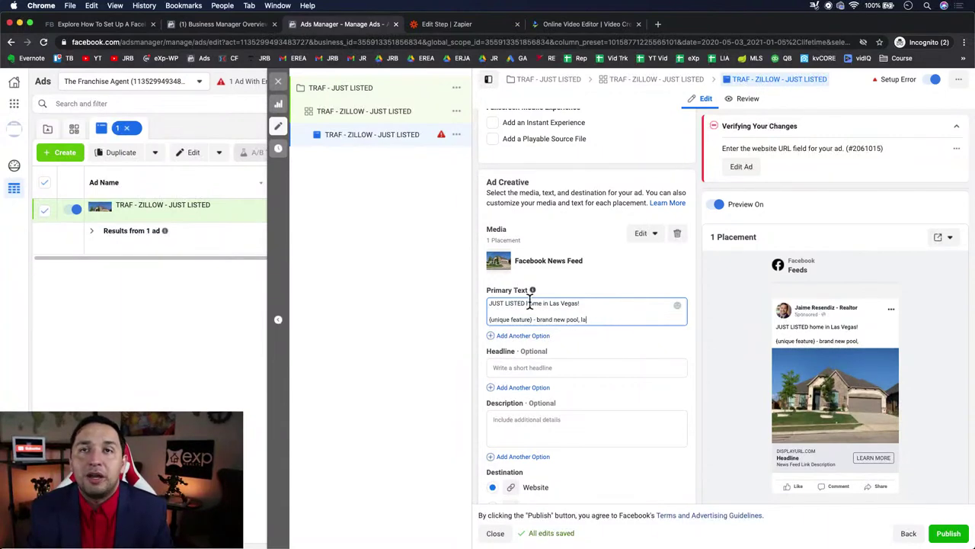
Continue the unique feature line with "lakefront property, update kitchen," and start a new line below it.
type("lakefront propert")
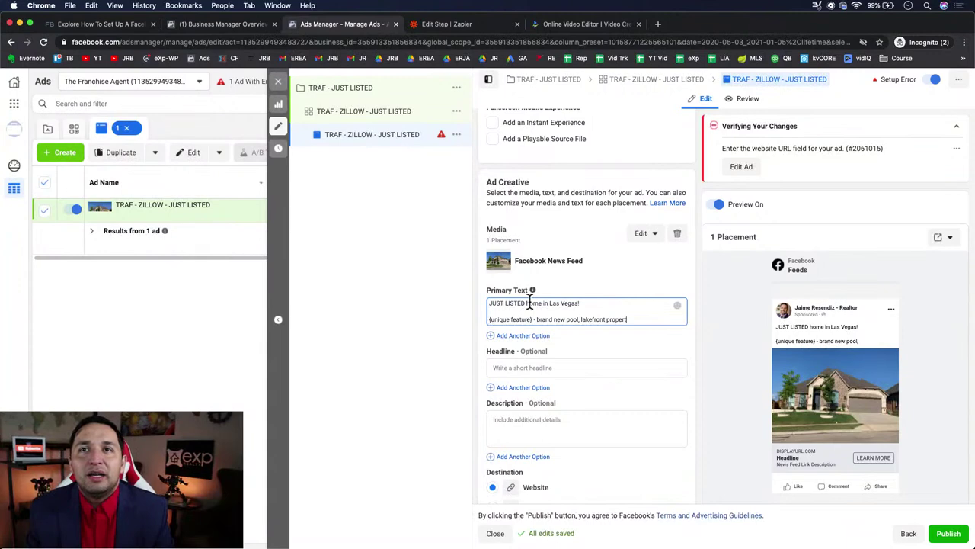
type("y, new")
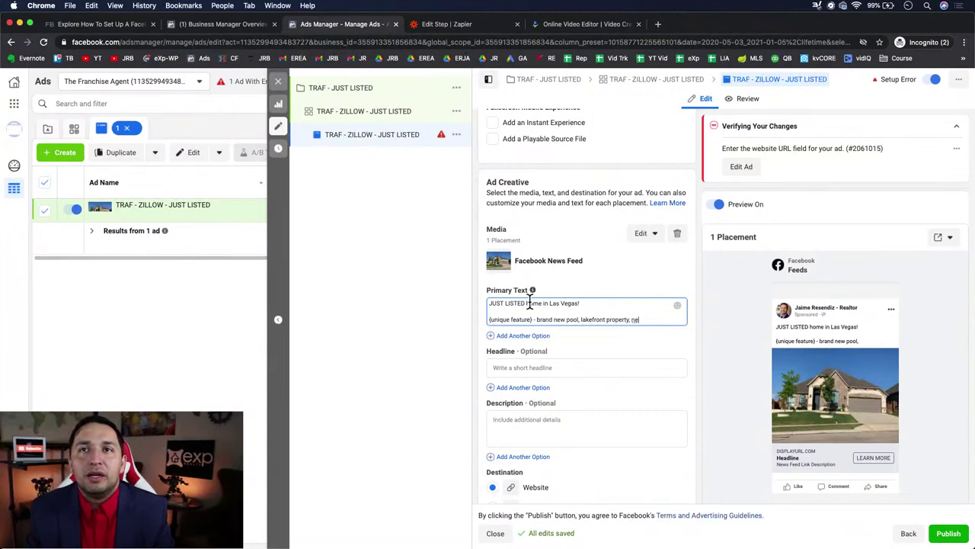
key("BackSpace")
key("BackSpace")
type("update ki")
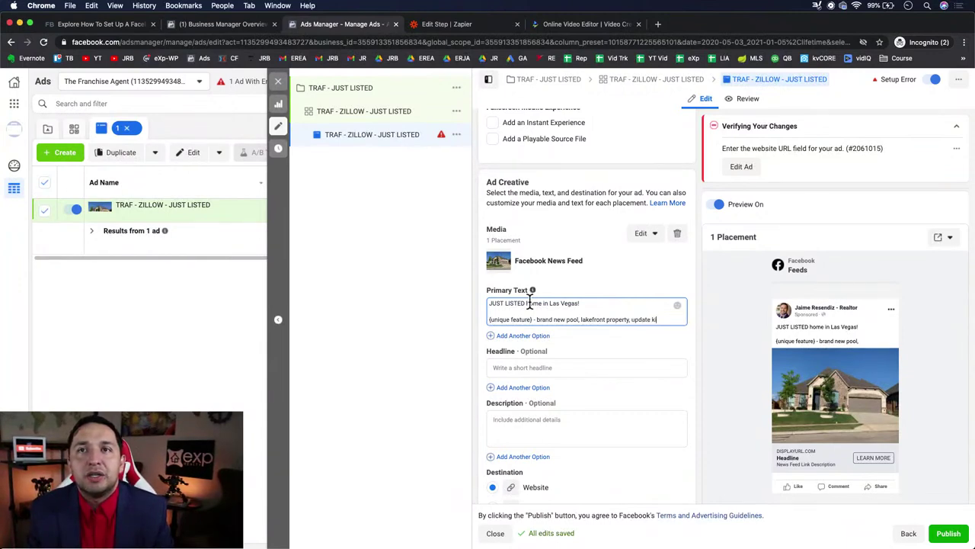
type("tchen,")
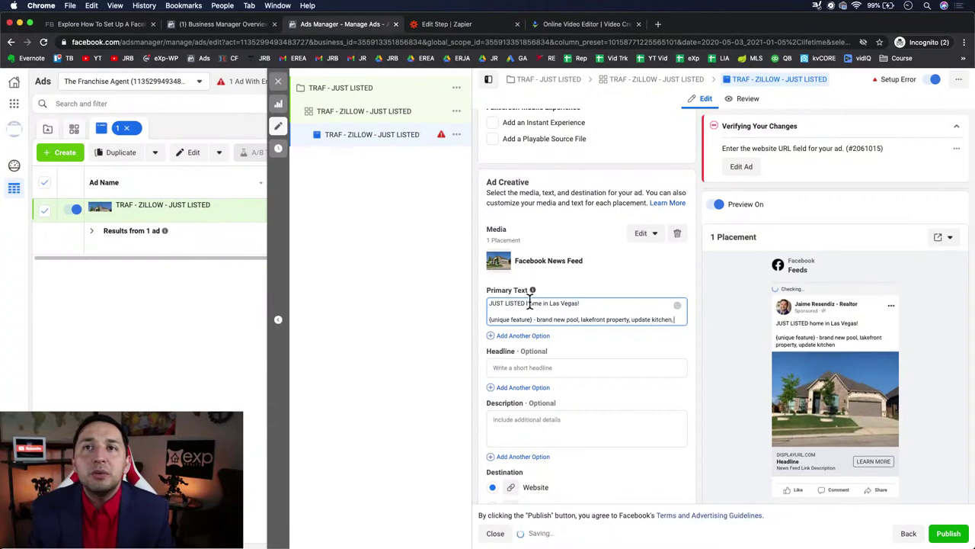
key("Return")
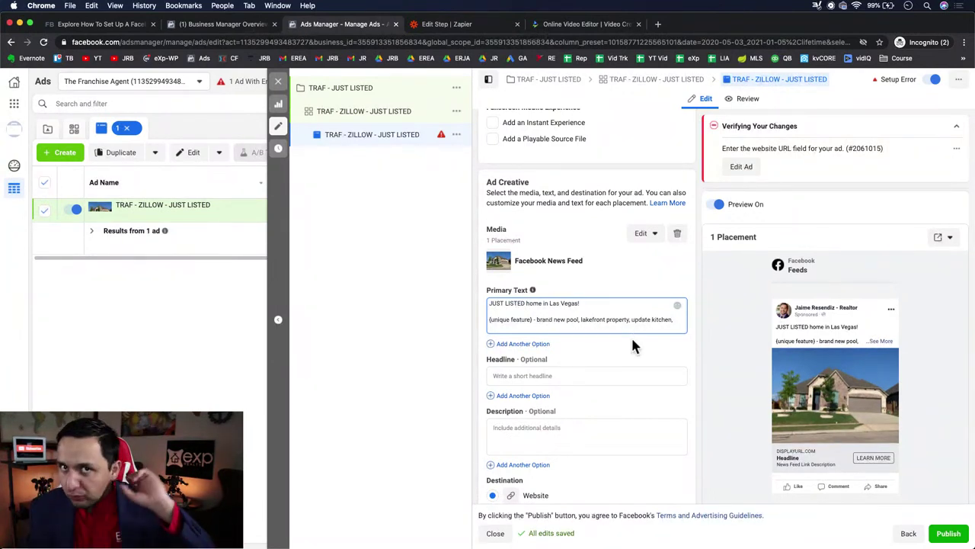
Add a separate closing line reading "[Learn More]" below the unique feature line in the ad's primary text.
left_click(678, 321)
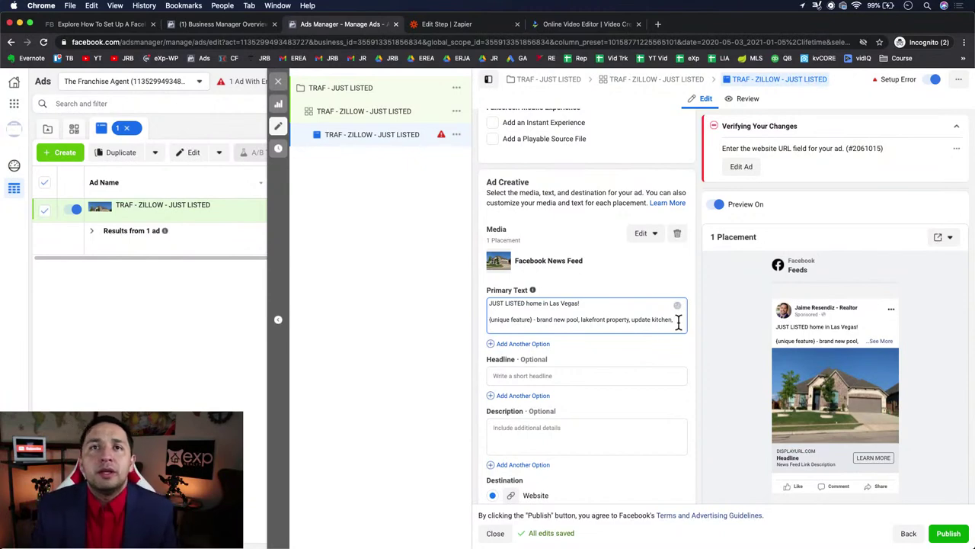
key("Return")
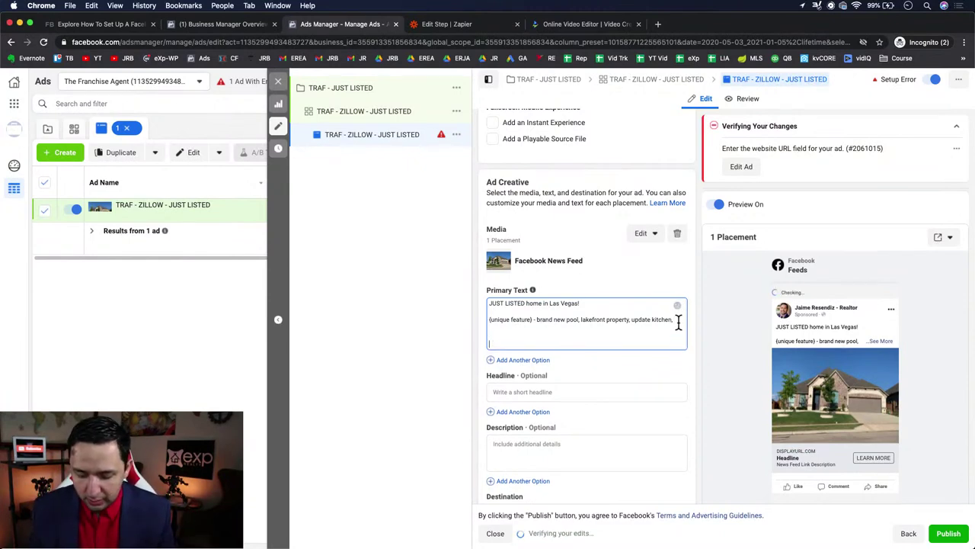
key("BackSpace")
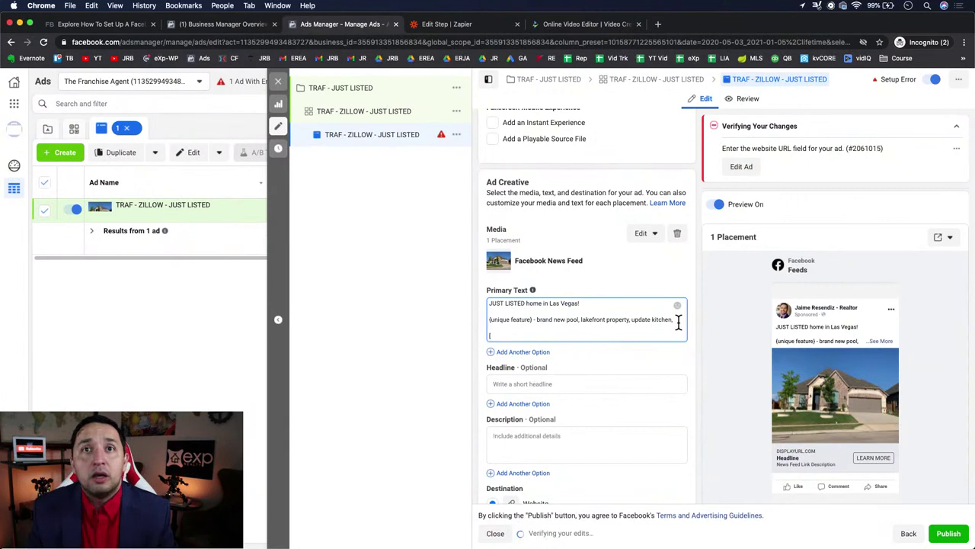
type("[lear")
type("Learn More")
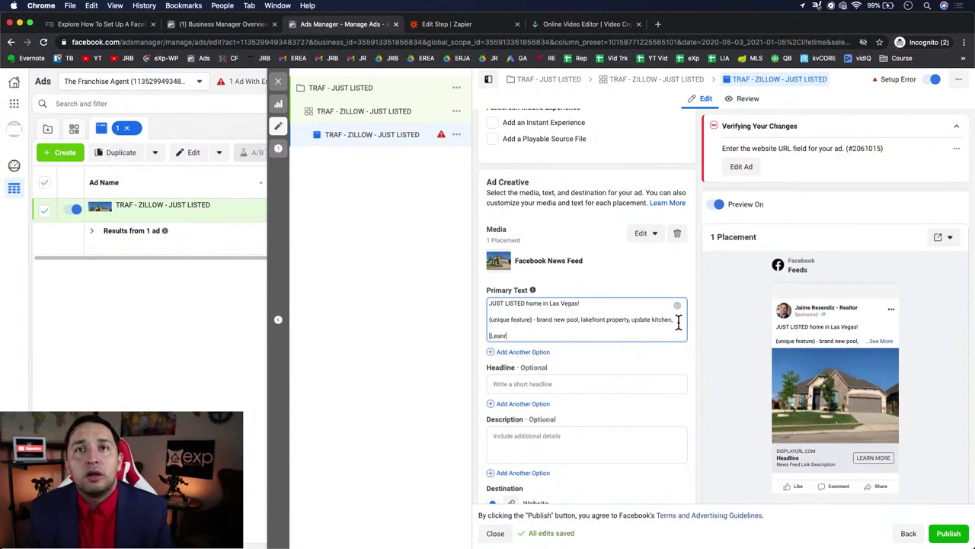
key("BackSpace")
key("BackSpace")
key("BackSpace")
key("BackSpace")
key("BackSpace")
key("BackSpace")
key("BackSpace")
type("rn M")
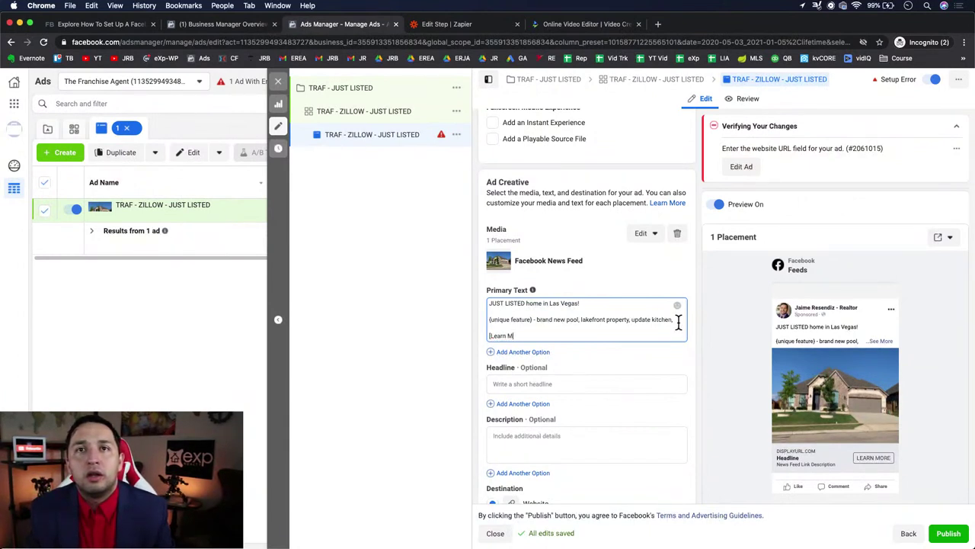
type("ore]")
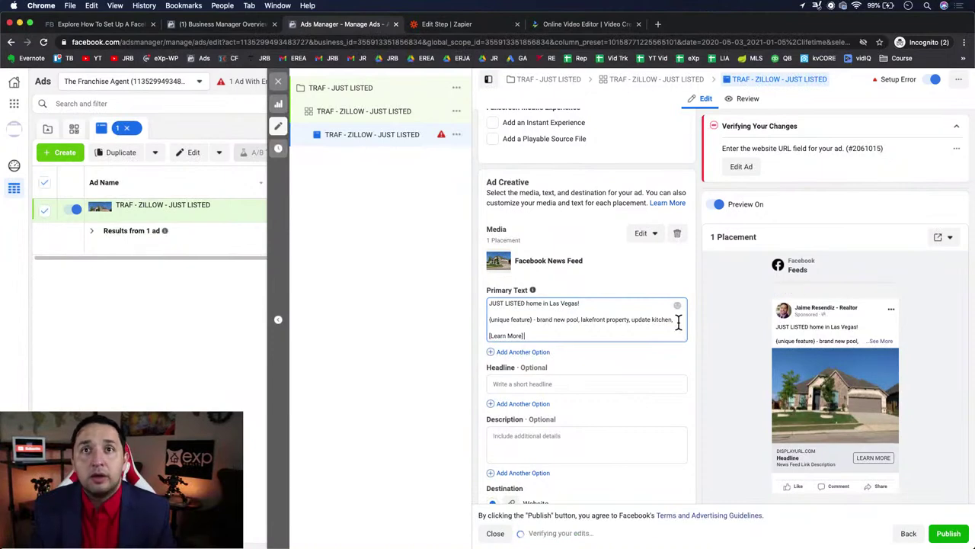
Complete the closing primary text line so it reads "Click [Learn More] for prices, picture, location & virtual tour".
left_click(490, 335)
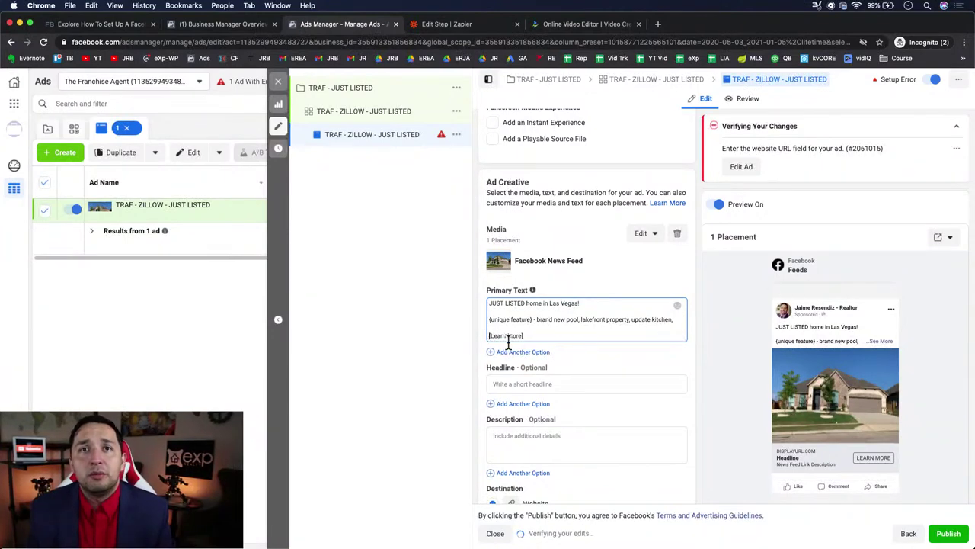
type("chen, C")
type("lick")
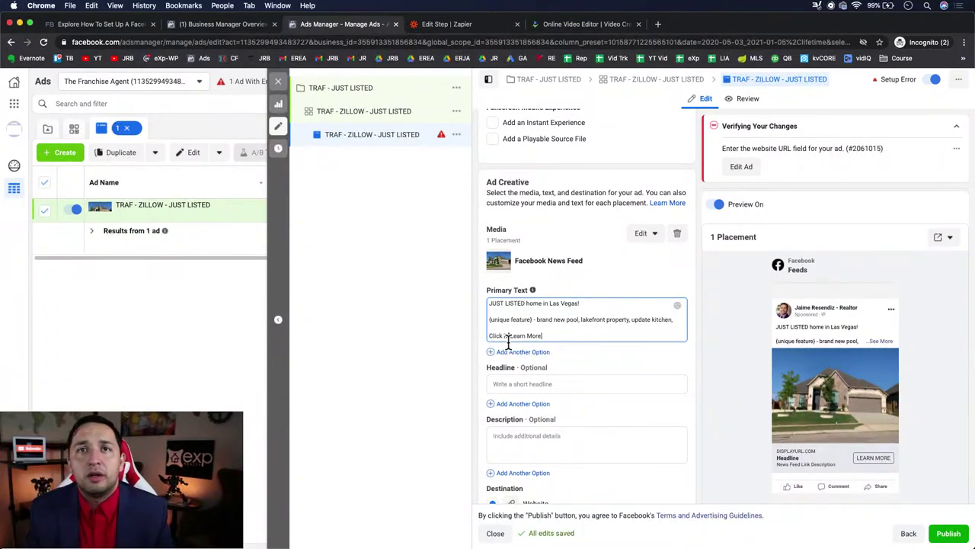
left_click(541, 336)
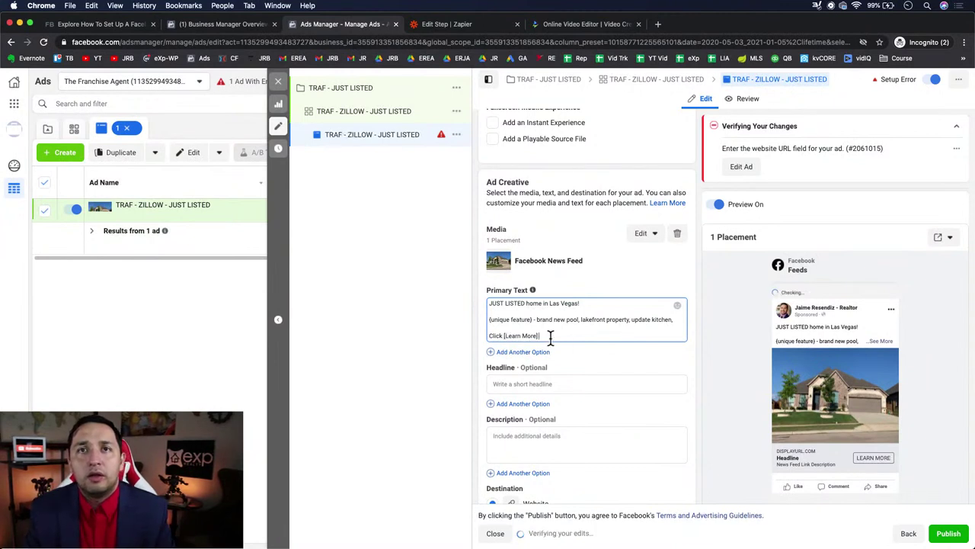
type("for Prices, pircture")
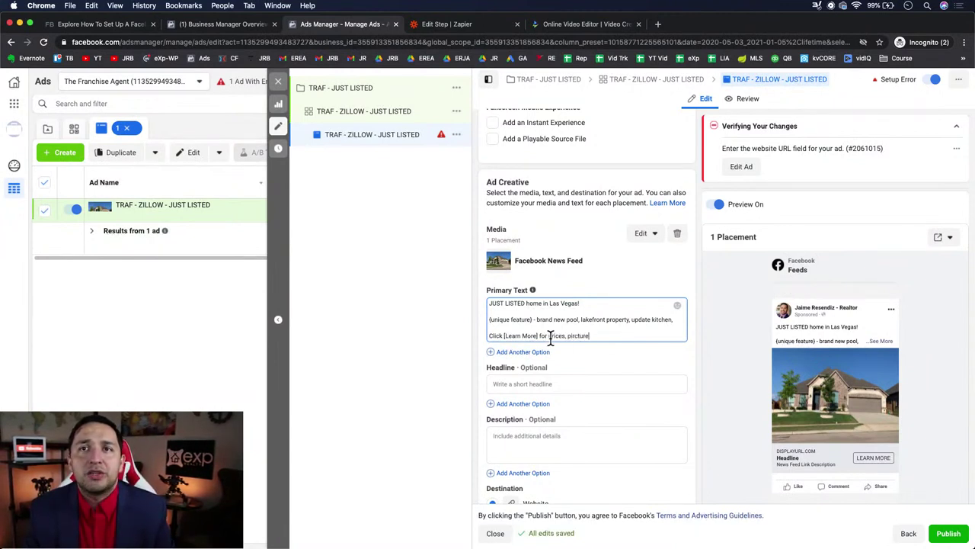
key("BackSpace")
key("BackSpace")
key("BackSpace")
key("BackSpace")
key("BackSpace")
key("BackSpace")
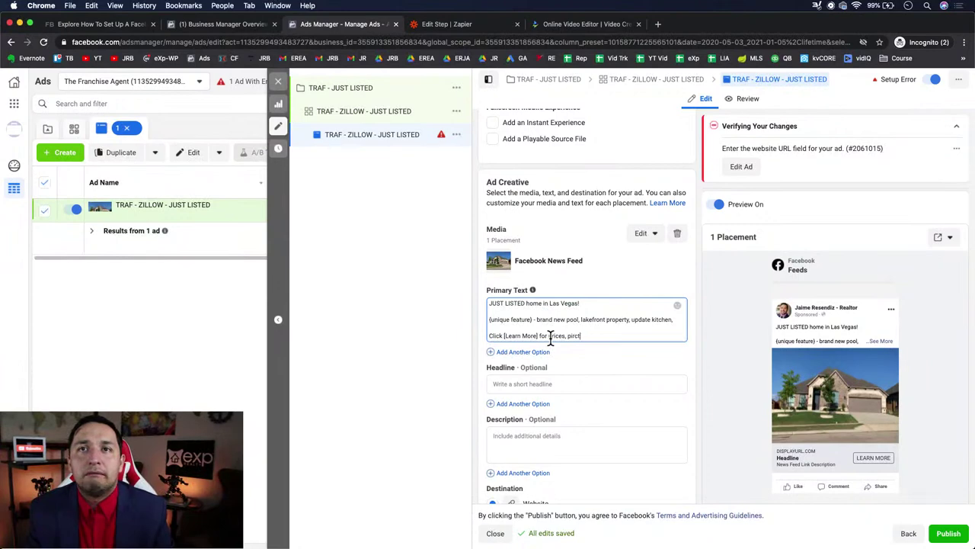
type("cture, location")
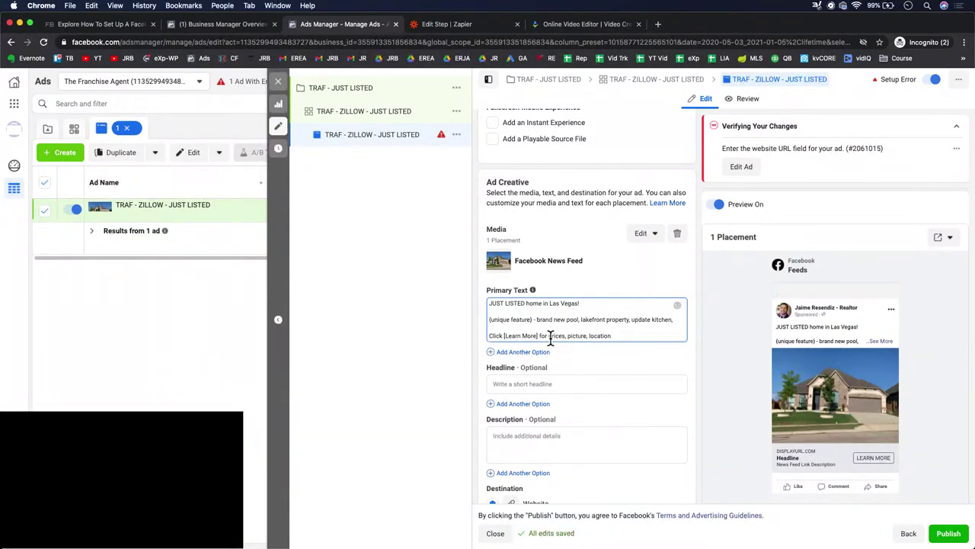
type(", ")
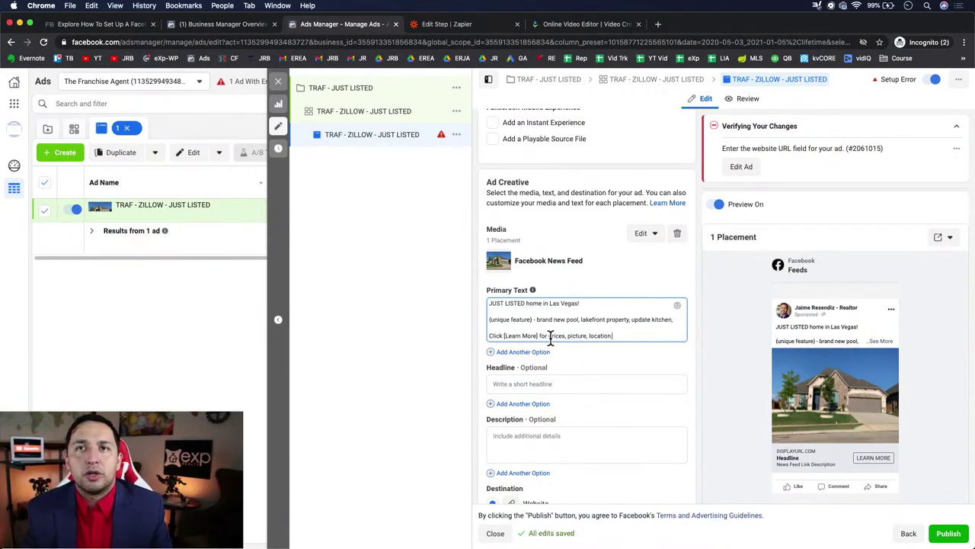
type("& virtual ")
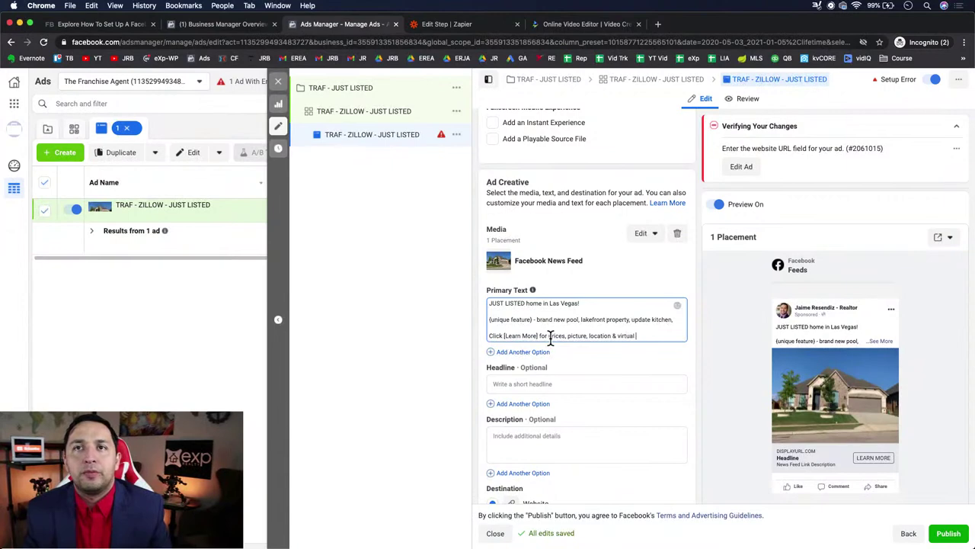
type("Tour")
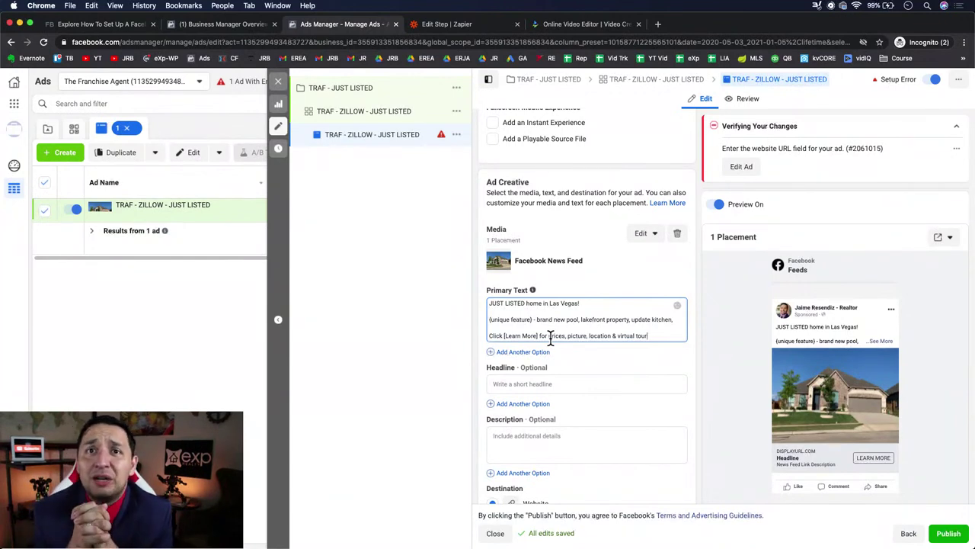
Enter "Just List Las Vegas Home" as the ad's headline.
scroll(550, 338, "down", 3)
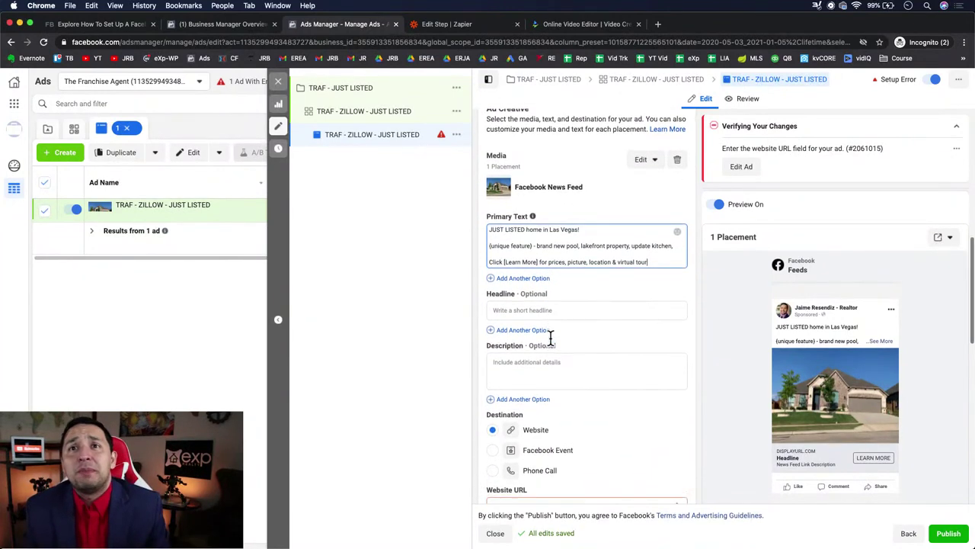
left_click(538, 282)
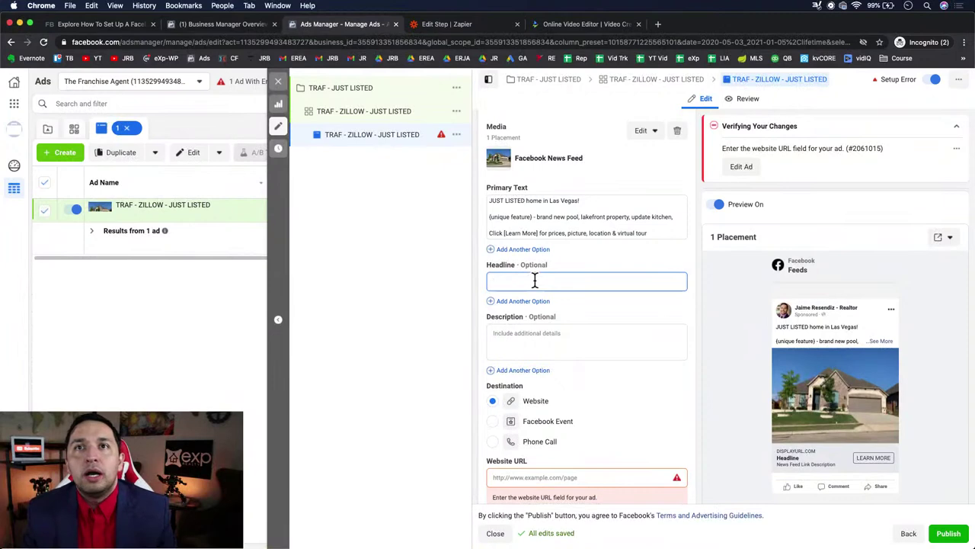
type("Just List")
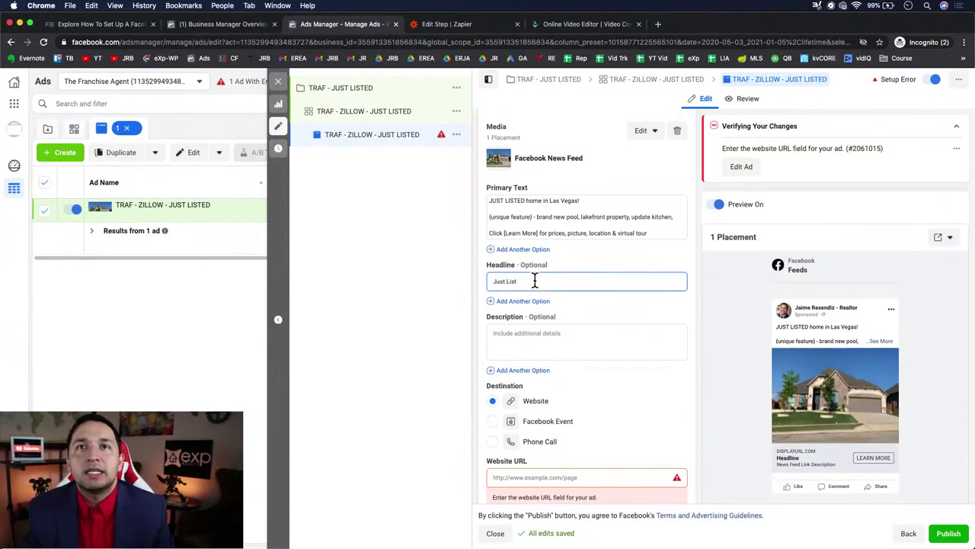
type(" Las V")
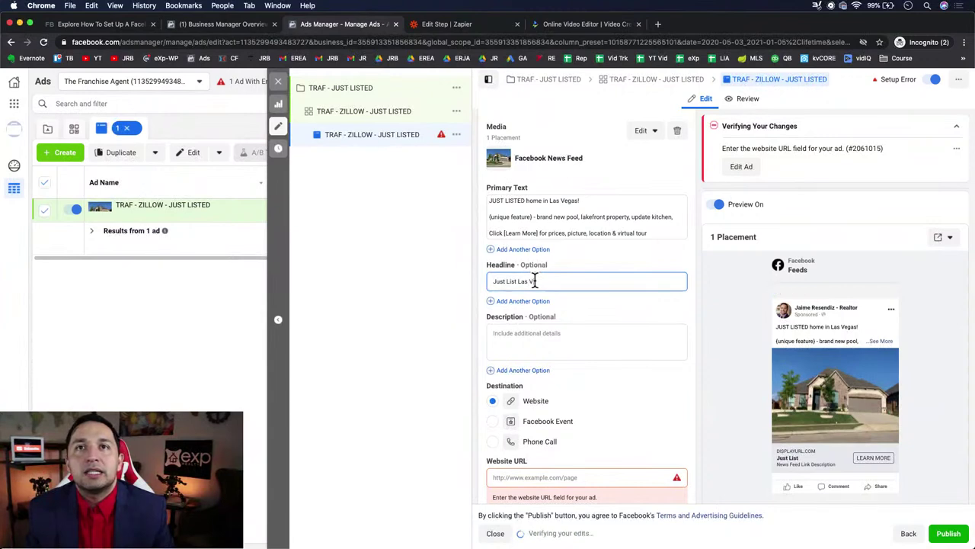
type("egas H")
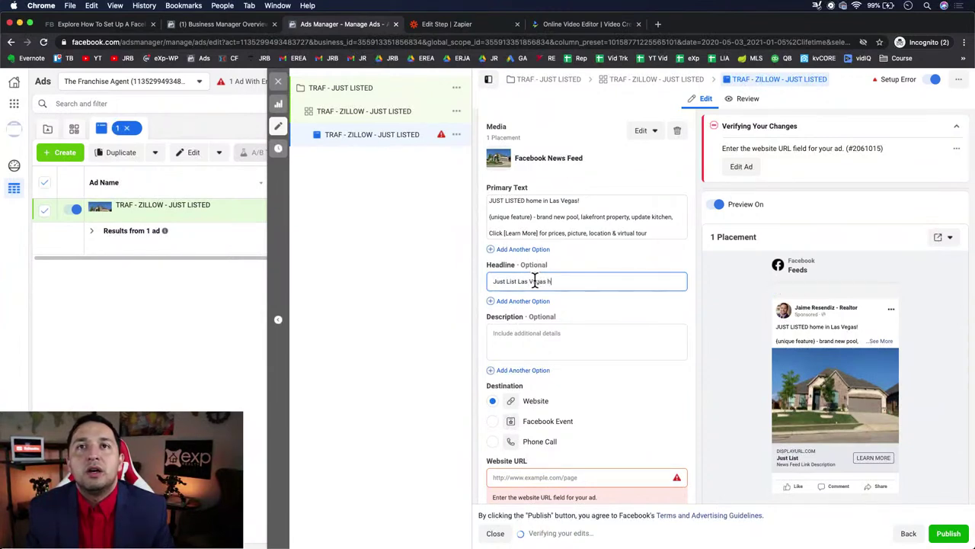
type("ome")
key("Tab")
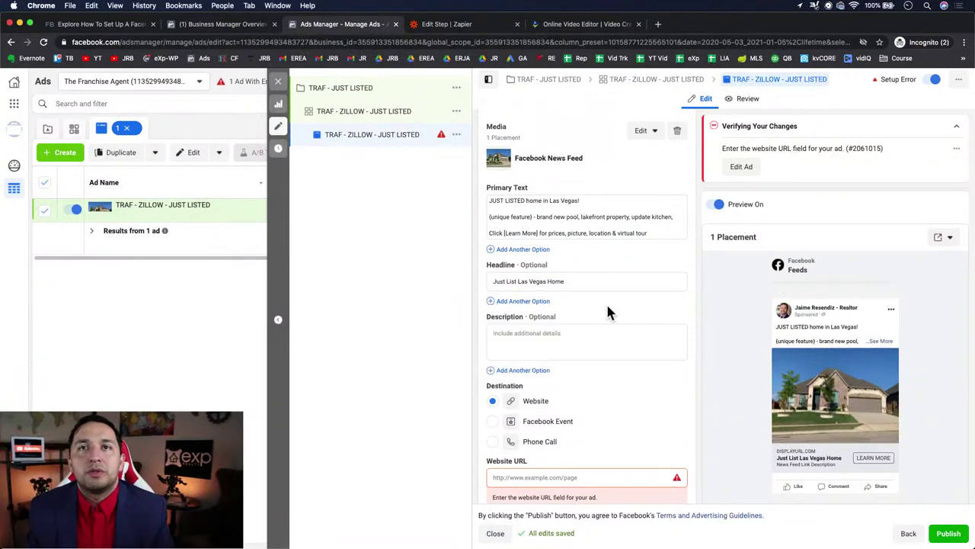
Enter "Will Not Last" as the ad's description.
left_click(577, 331)
type("Will Not L")
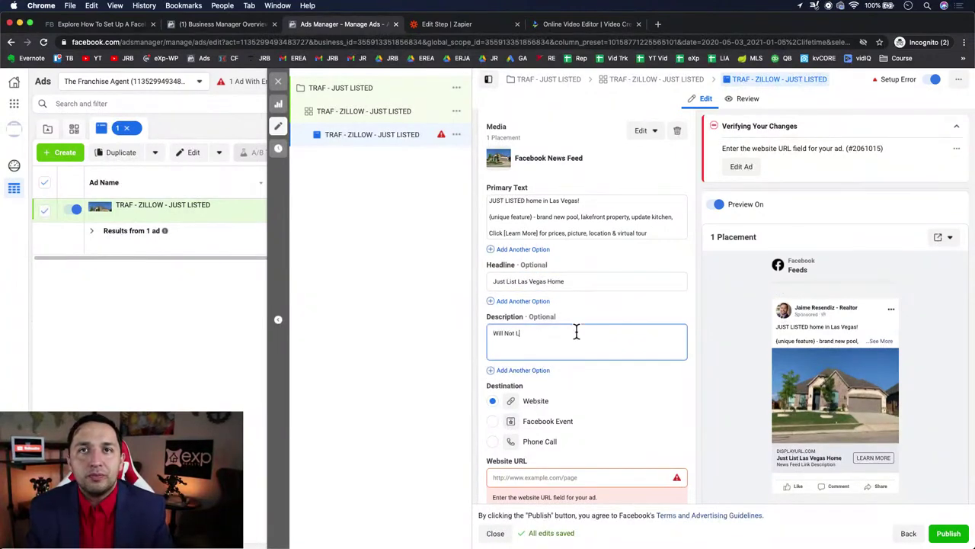
type("ast")
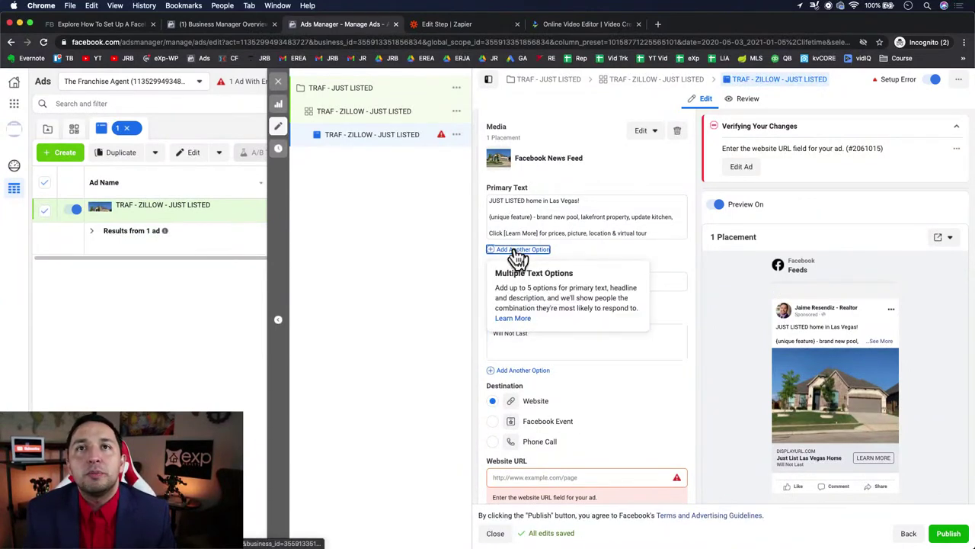
Try adding a second option for the primary text and the headline, and remove both empty options again.
left_click(514, 250)
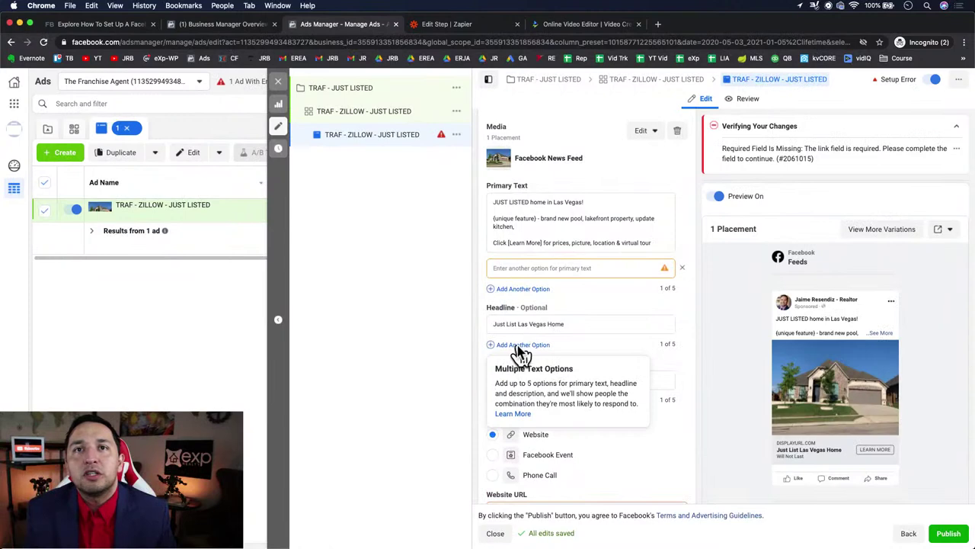
left_click(520, 344)
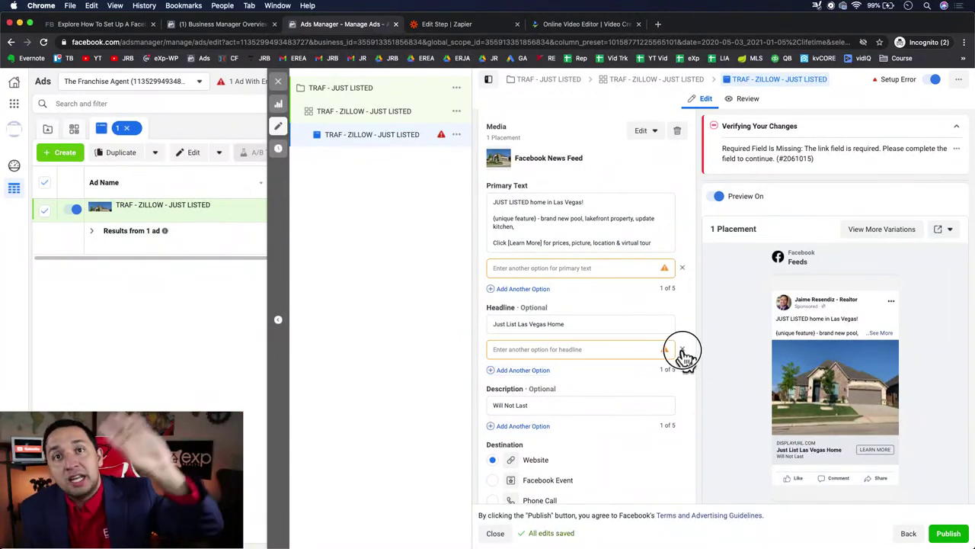
left_click(682, 349)
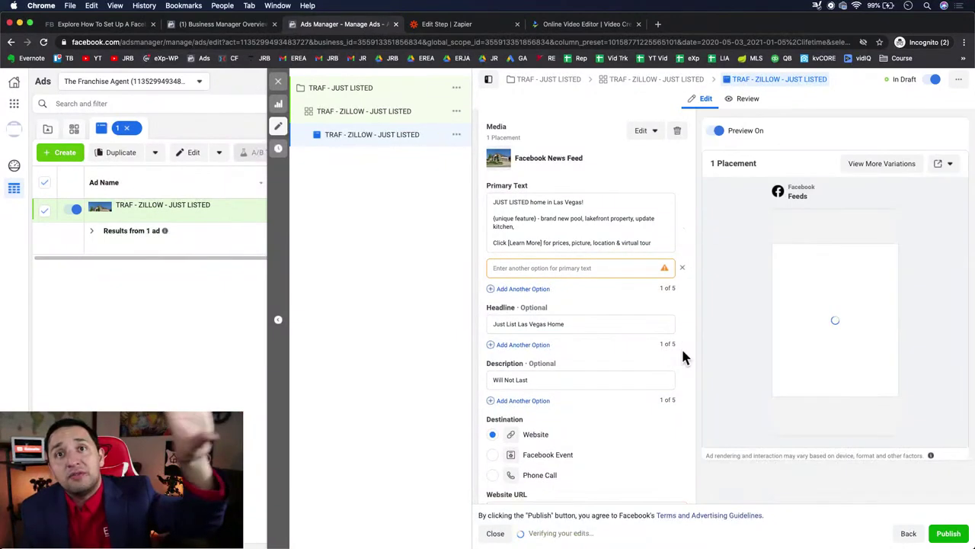
left_click(682, 268)
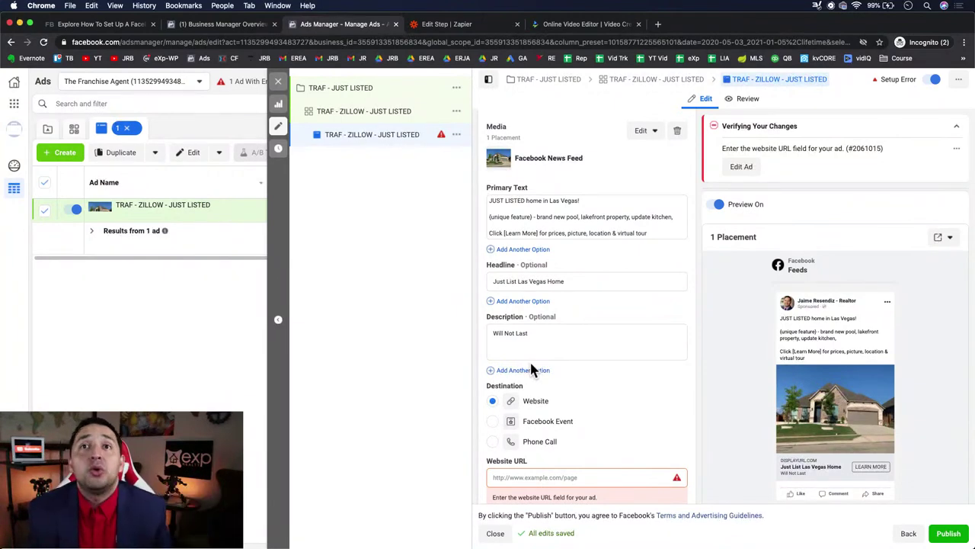
Enter the realtor's personal website address as the Website URL for the ad's destination.
scroll(531, 368, "down", 2)
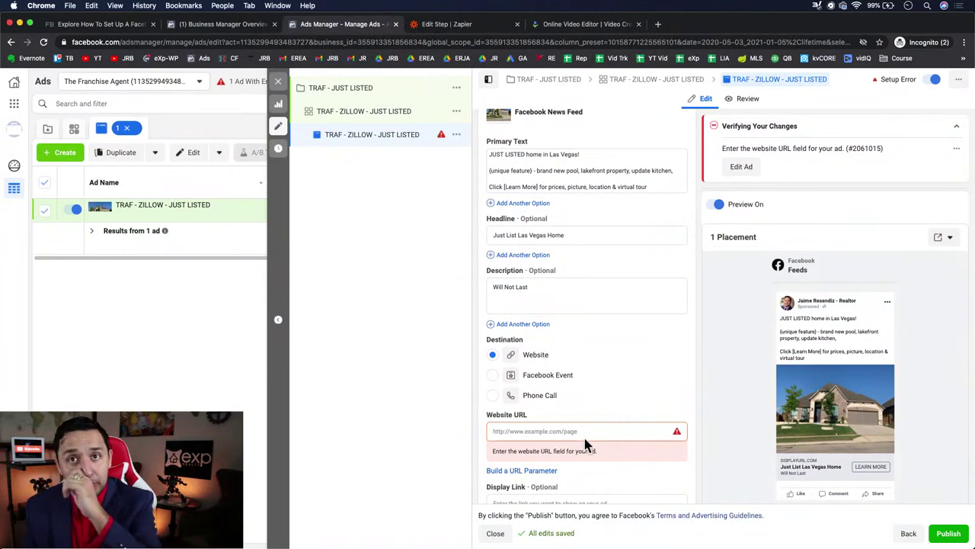
left_click(521, 431)
type("w")
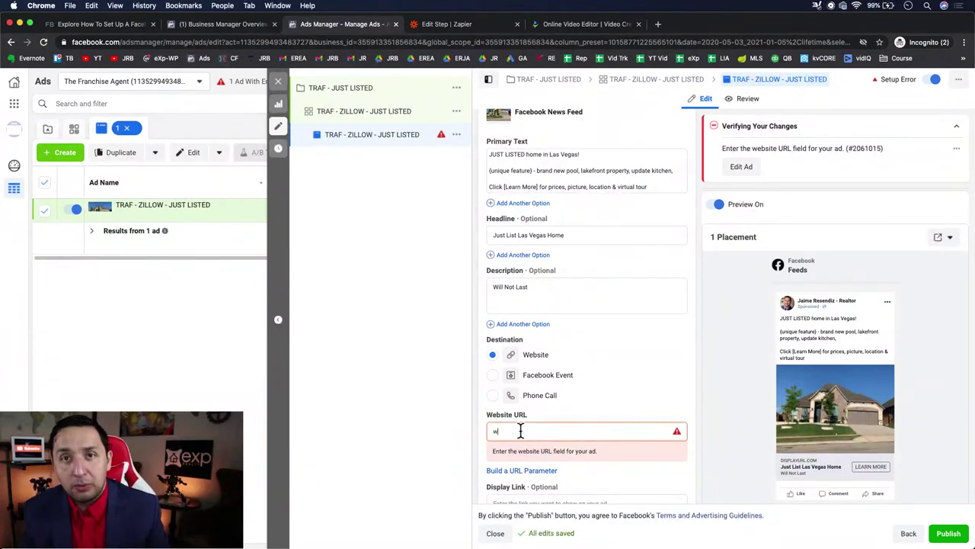
type("ww.jaimeresendi")
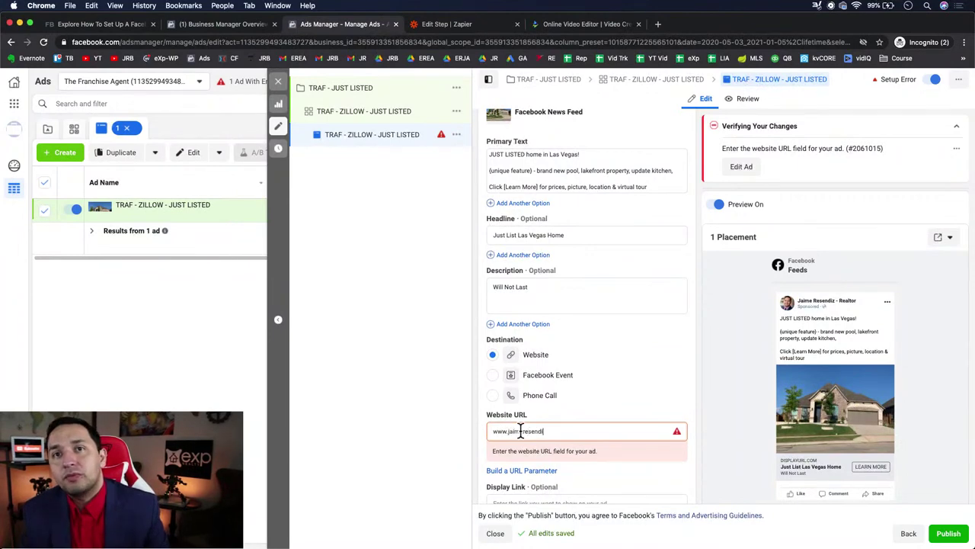
type("z.com")
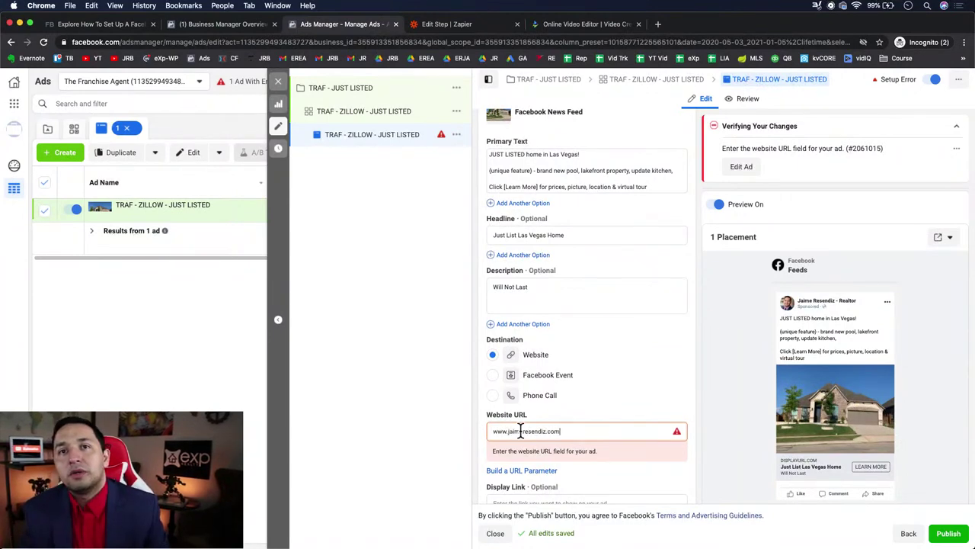
left_click(688, 379)
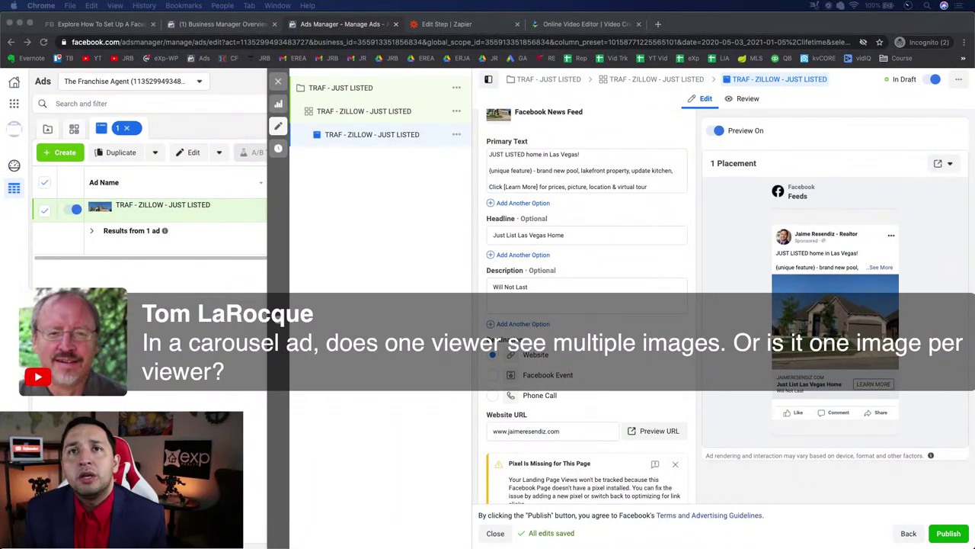
Try the Carousel format for the ad and switch it back to Single Image or Video.
scroll(587, 305, "up", 5)
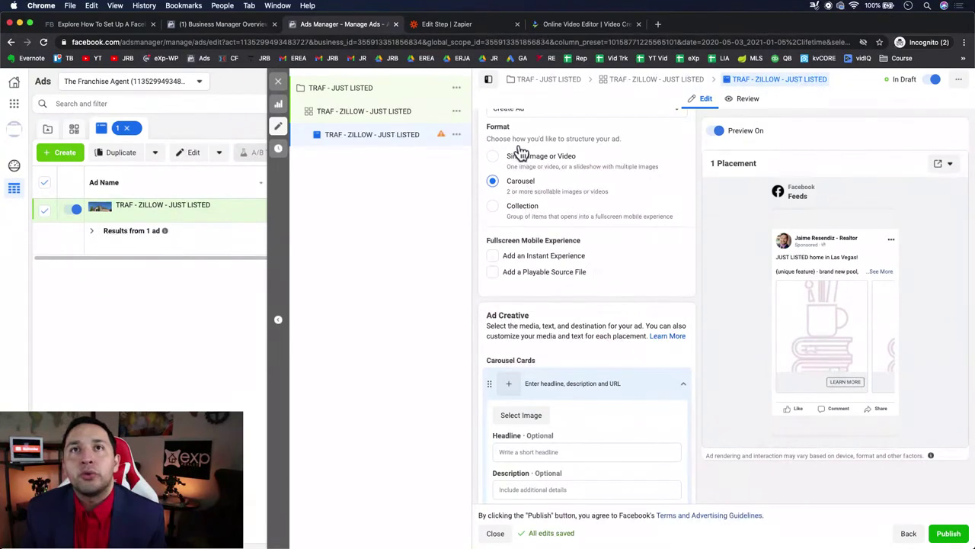
left_click(493, 156)
scroll(674, 324, "down", 3)
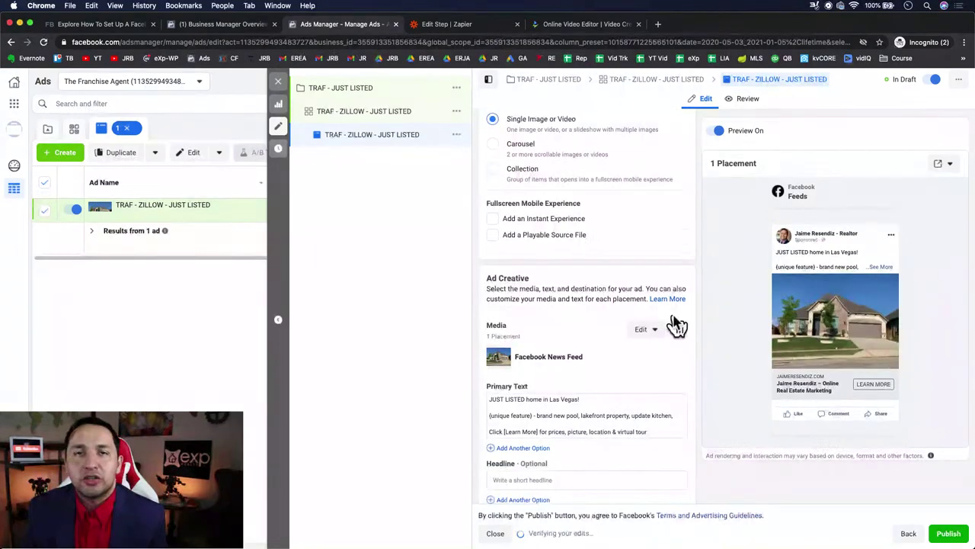
scroll(674, 314, "down", 2)
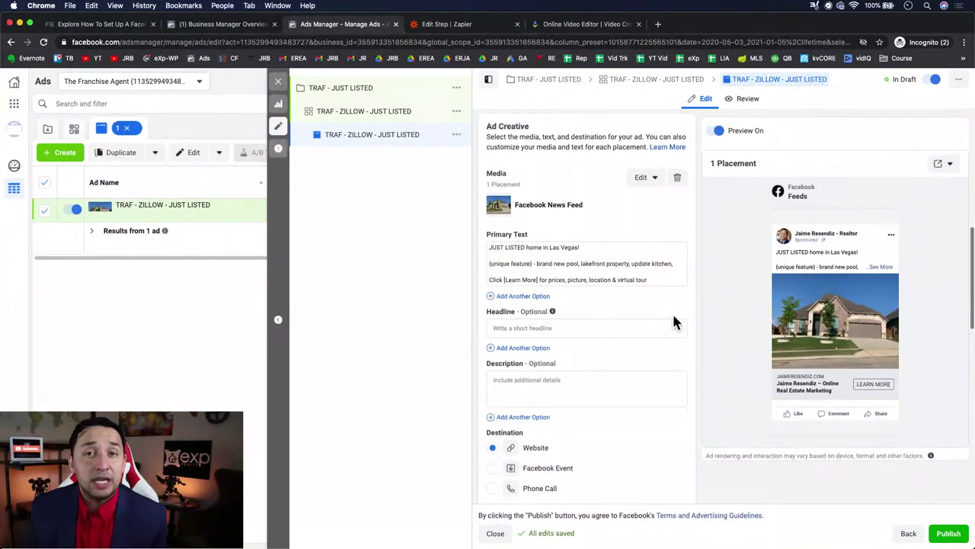
Review the ad's text fields, website destination, missing-pixel notice and call to action.
scroll(673, 317, "down", 2)
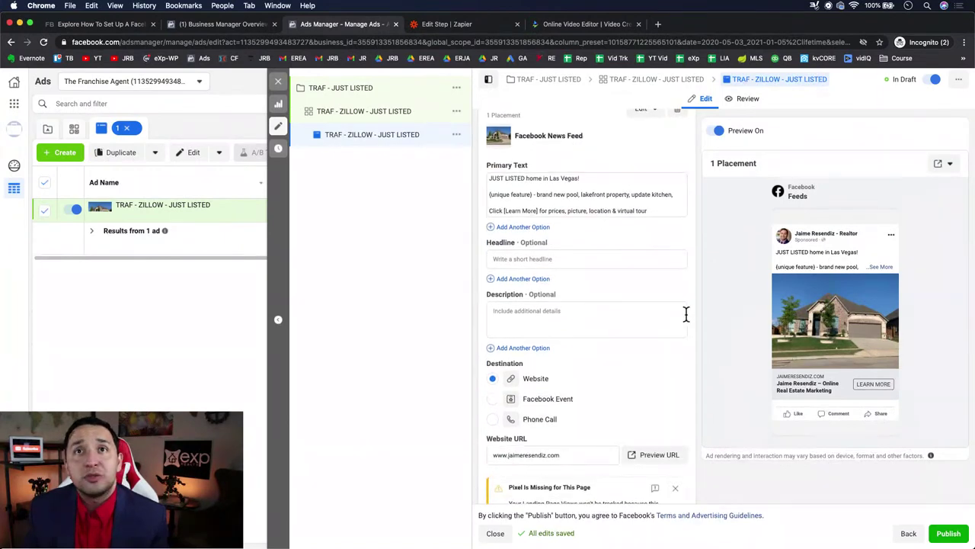
scroll(723, 333, "up", 2)
scroll(723, 333, "down", 5)
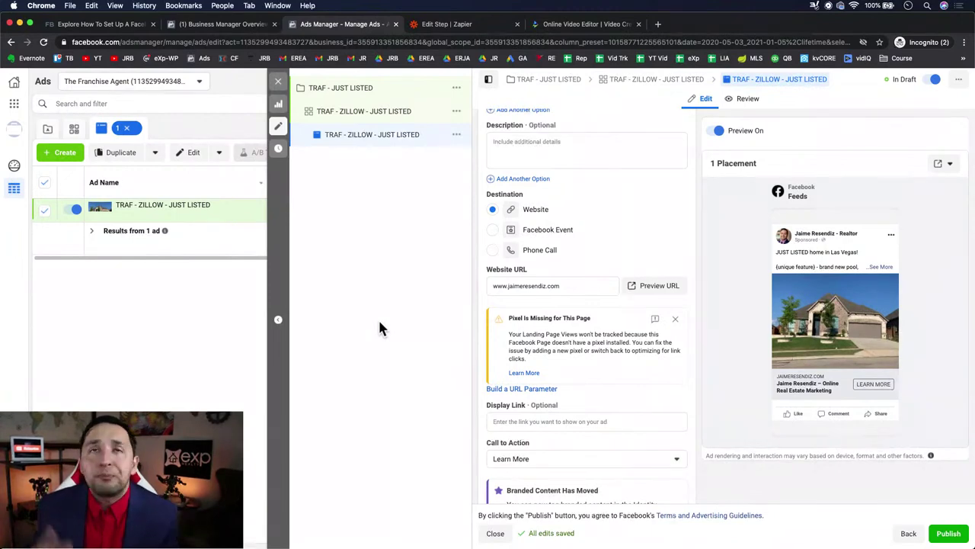
Switch between the ad draft and Zapier's zap editor to examine the available trigger apps, including Facebook Lead Ads.
left_click(463, 28)
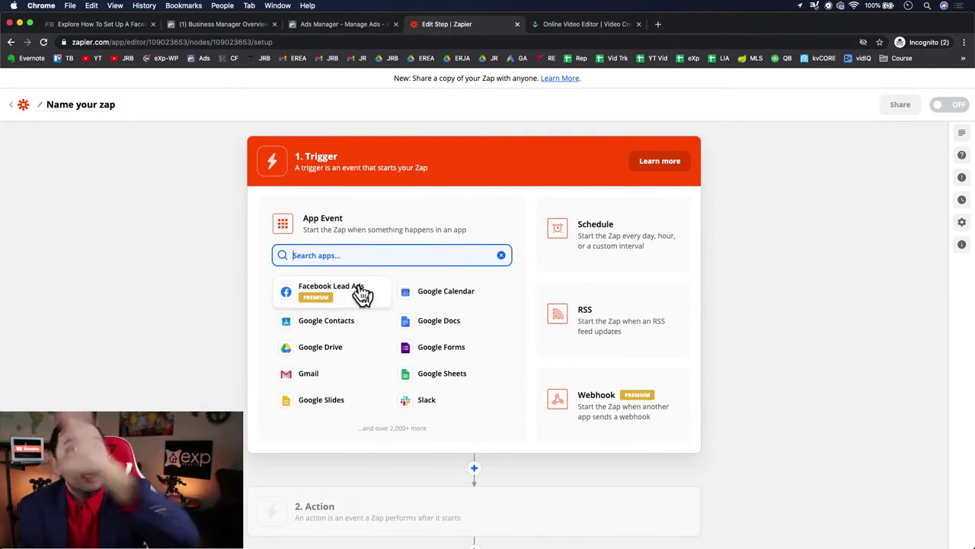
left_click(354, 23)
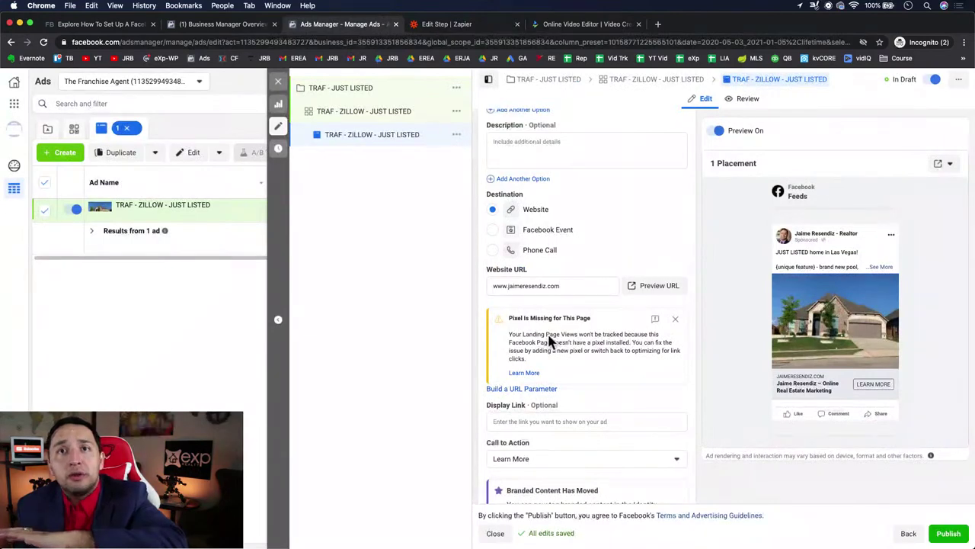
left_click(431, 23)
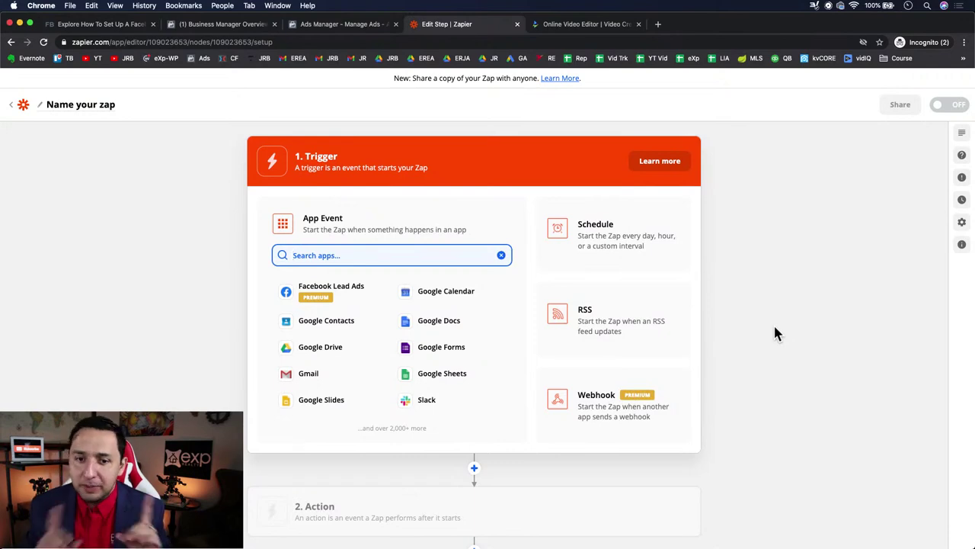
left_click(347, 24)
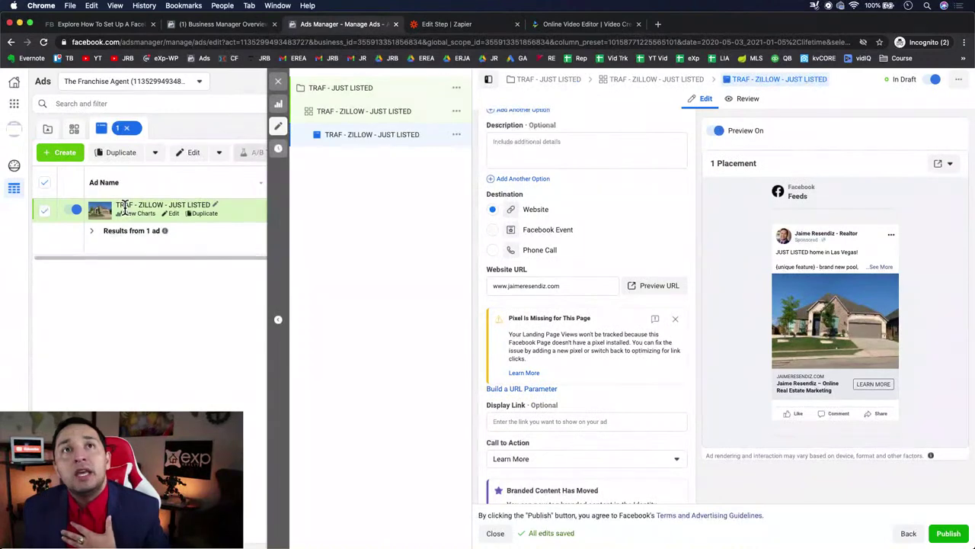
left_click(438, 24)
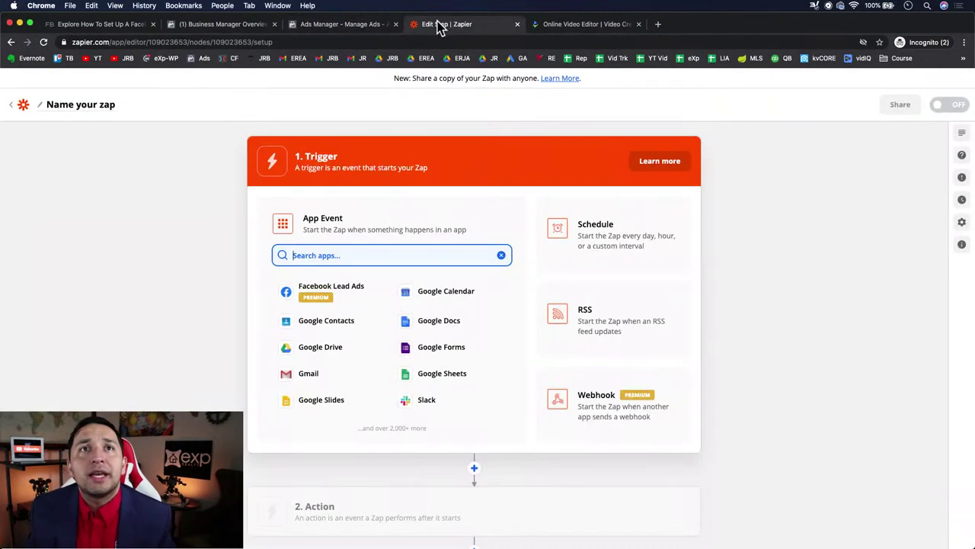